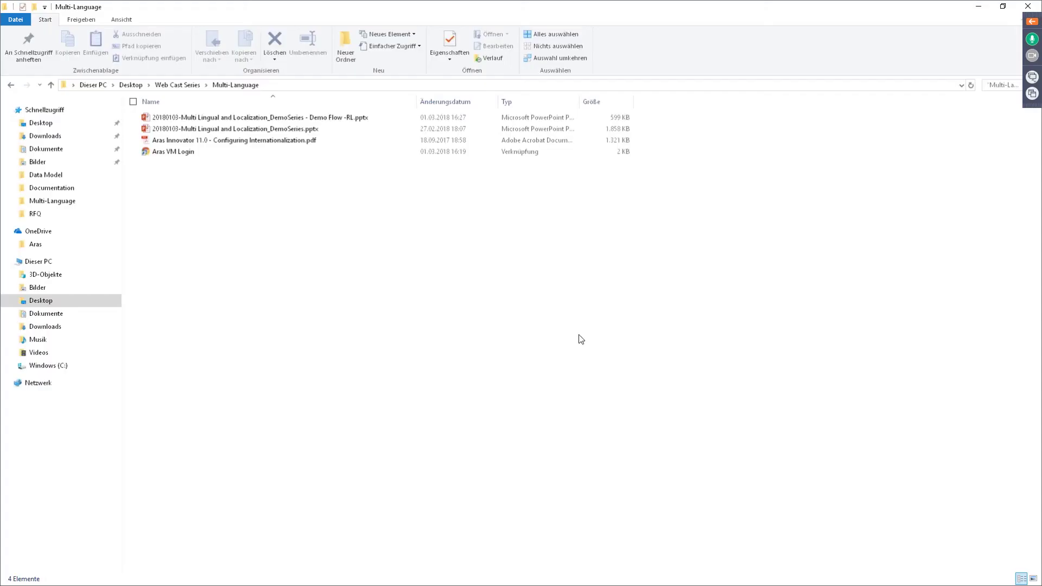
# Step: Log in to Aras Innovator's Demo11SP11 database as admin from the Aras VM Login shortcut, entering the admin password
pyautogui.doubleClick(161, 151)
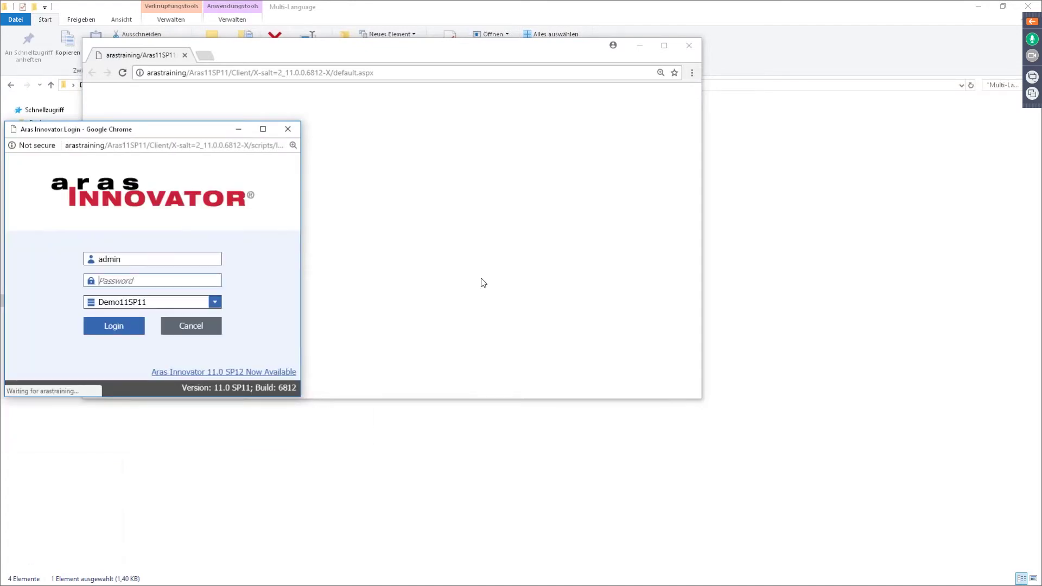
pyautogui.click(104, 277)
pyautogui.write('innovator')
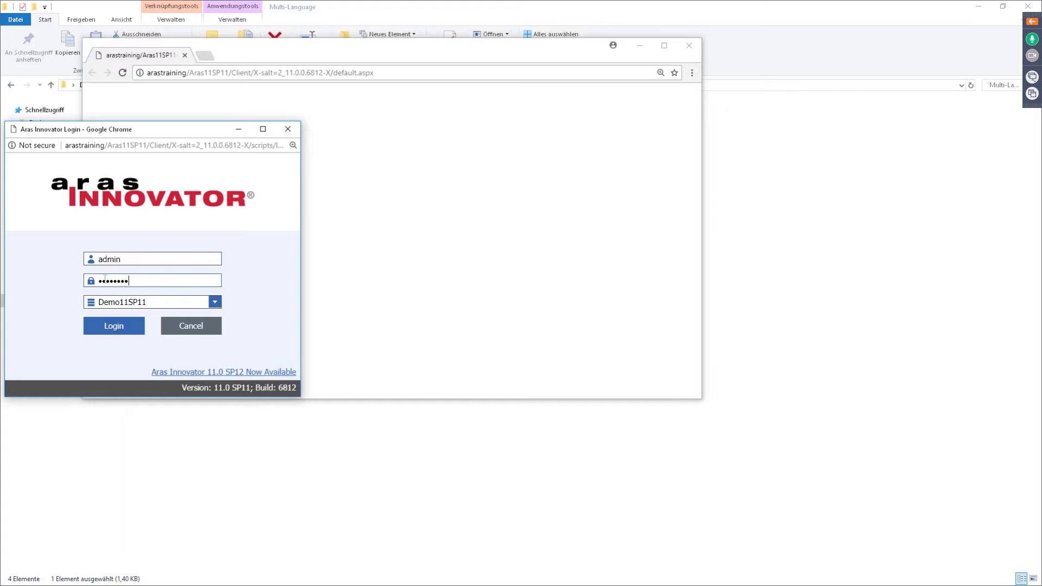
pyautogui.click(108, 328)
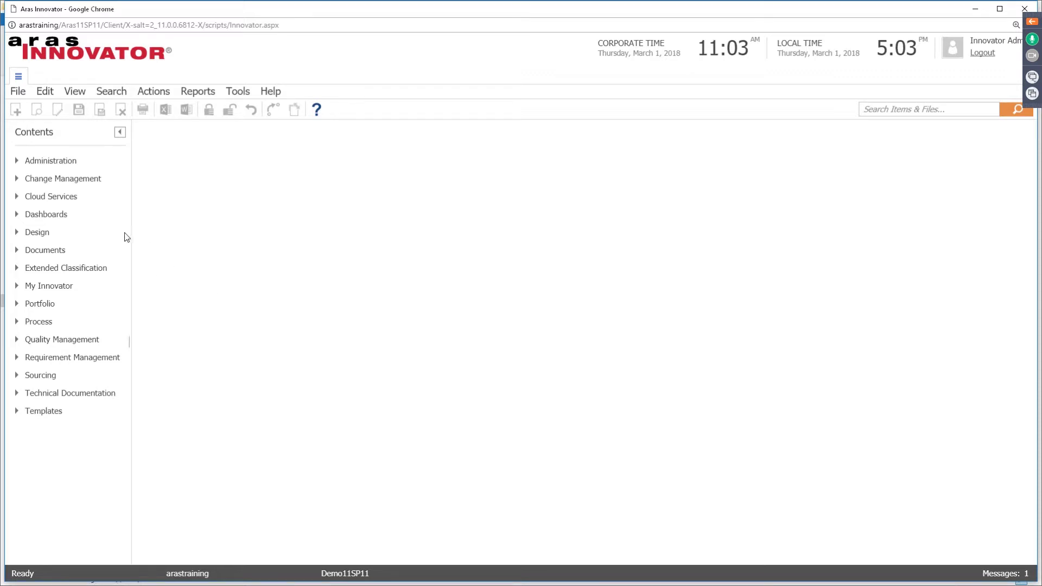
# Step: List the German and English languages under Administration > Localization, then log out and close Chrome
pyautogui.click(17, 162)
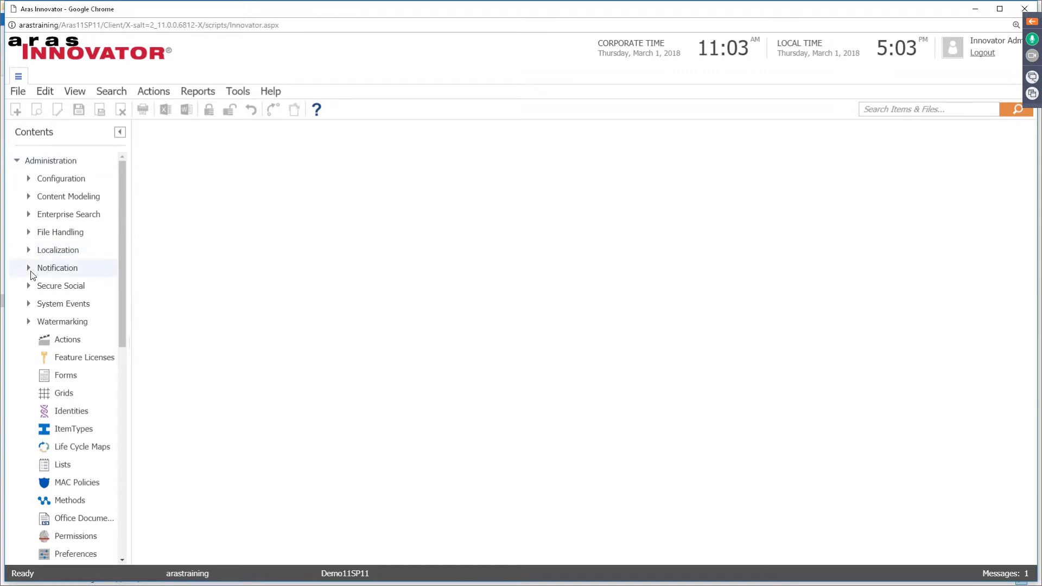
pyautogui.click(29, 254)
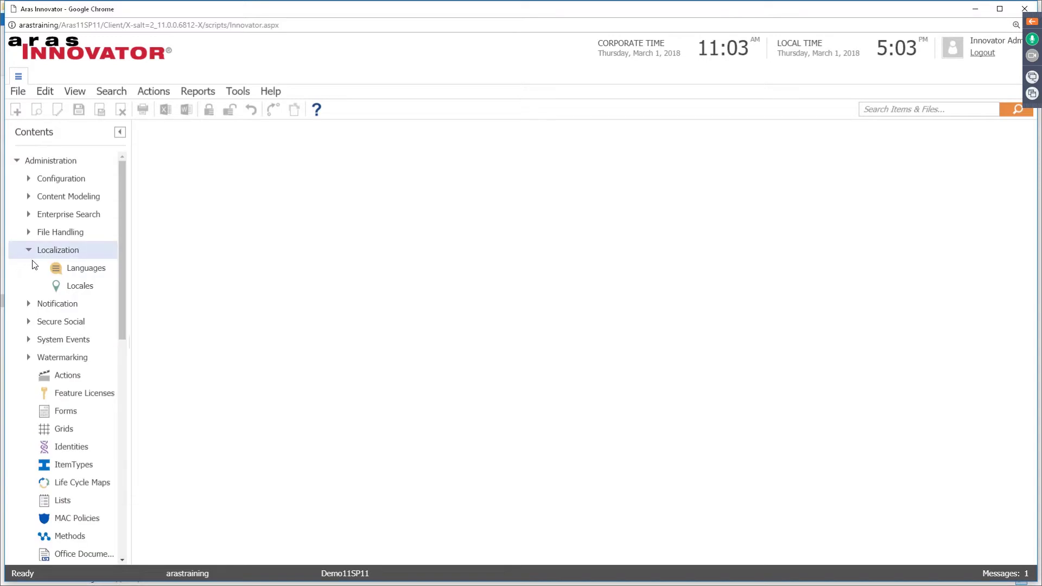
pyautogui.click(87, 271)
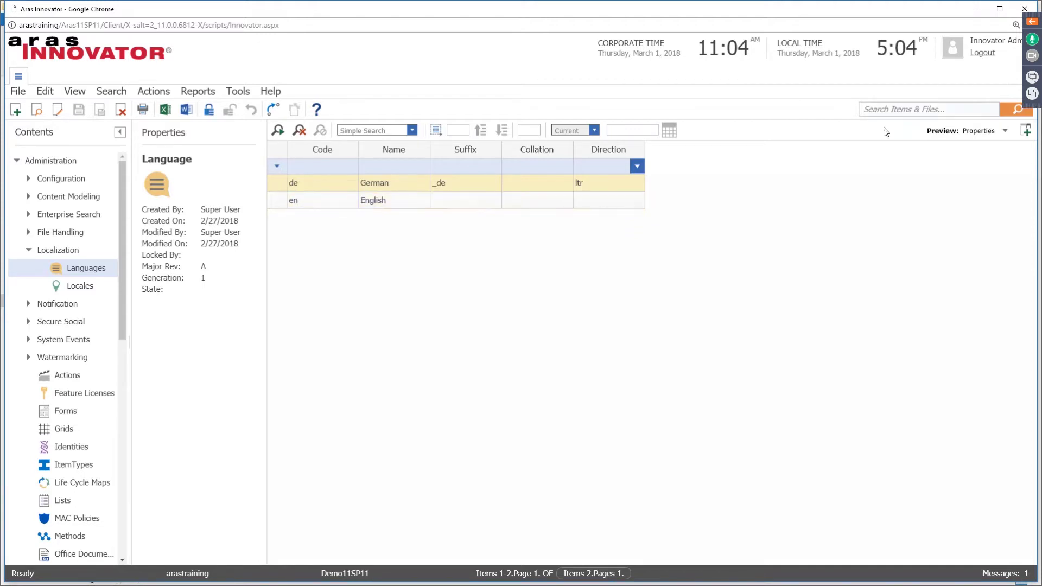
pyautogui.click(982, 54)
pyautogui.click(690, 46)
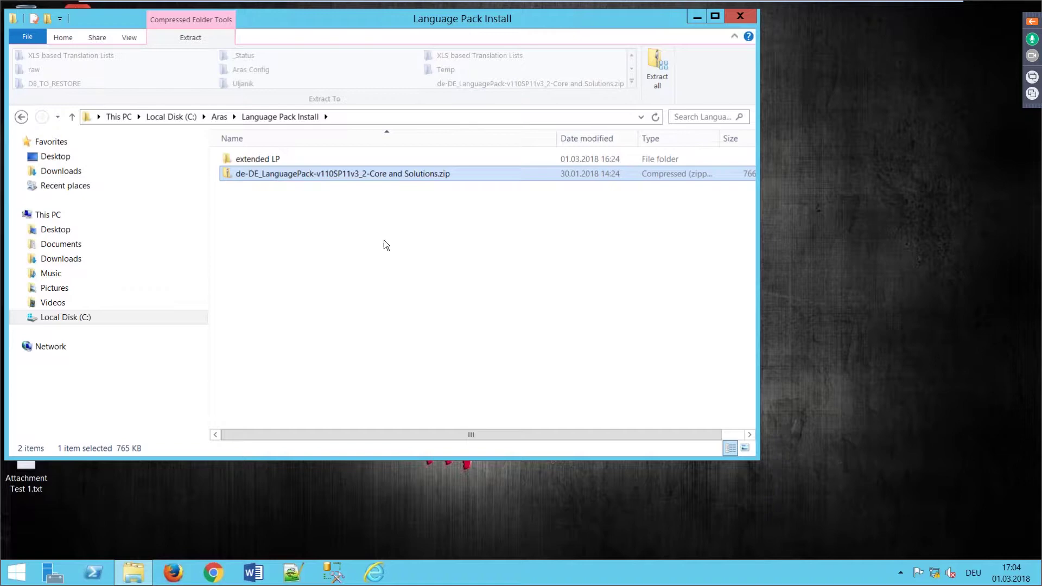
# Step: Switch to the server session showing the C:\Aras\Language Pack Install folder
pyautogui.click(385, 240)
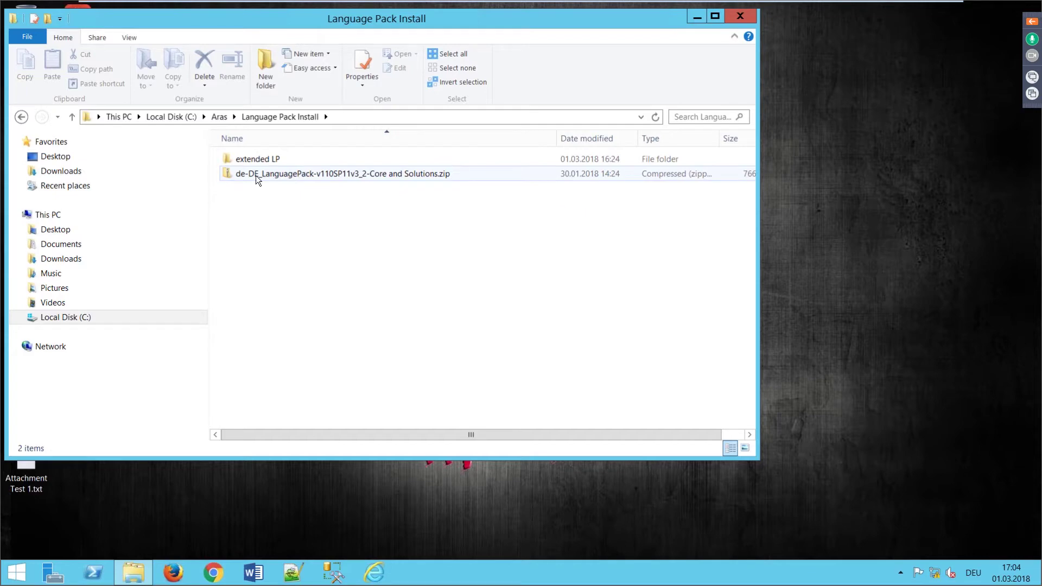
# Step: Copy the de-DE language pack folder out of the zip into Language Pack Install and open it
pyautogui.doubleClick(297, 172)
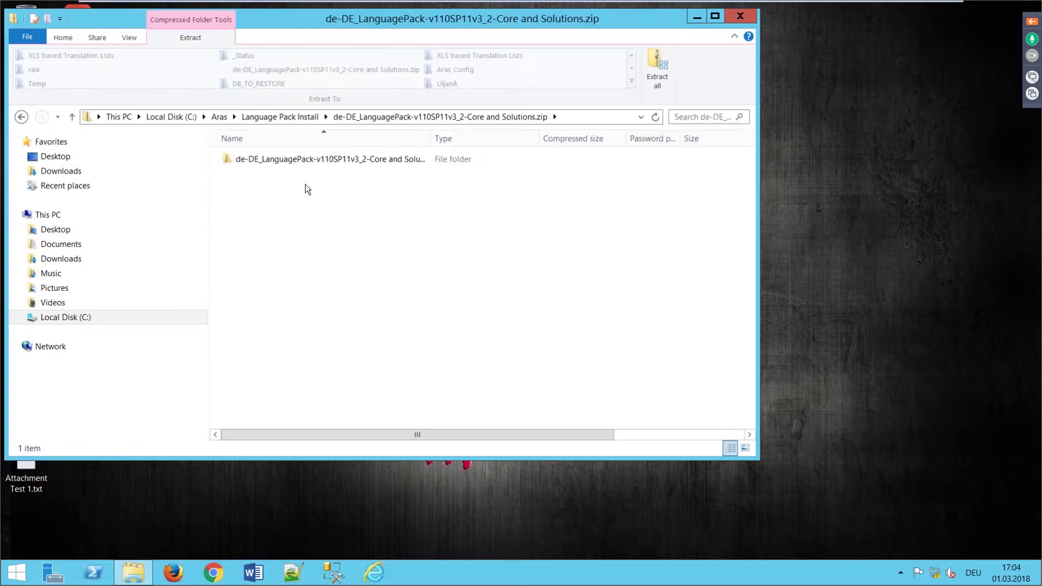
pyautogui.rightClick(298, 158)
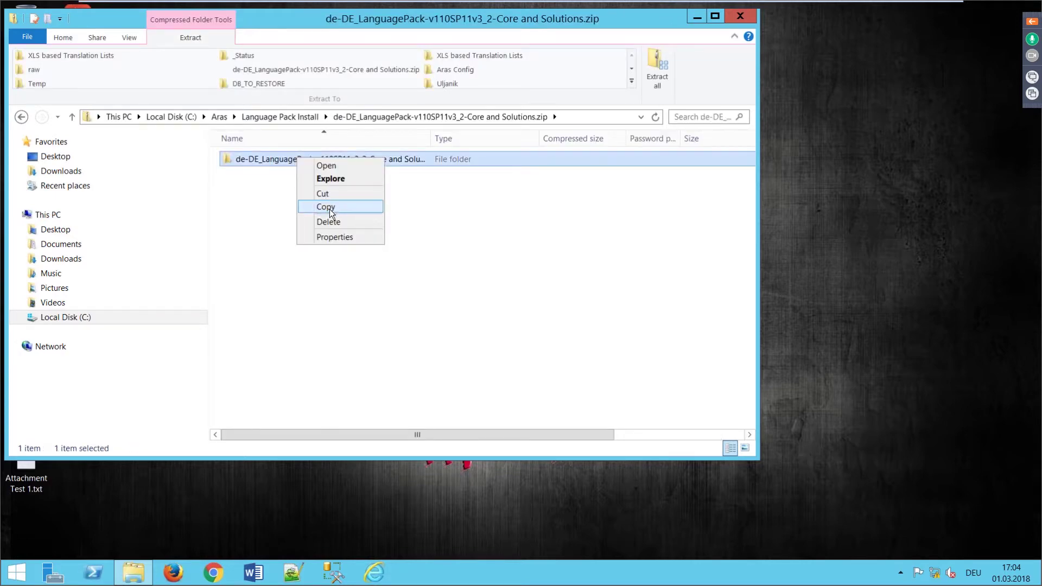
pyautogui.click(325, 207)
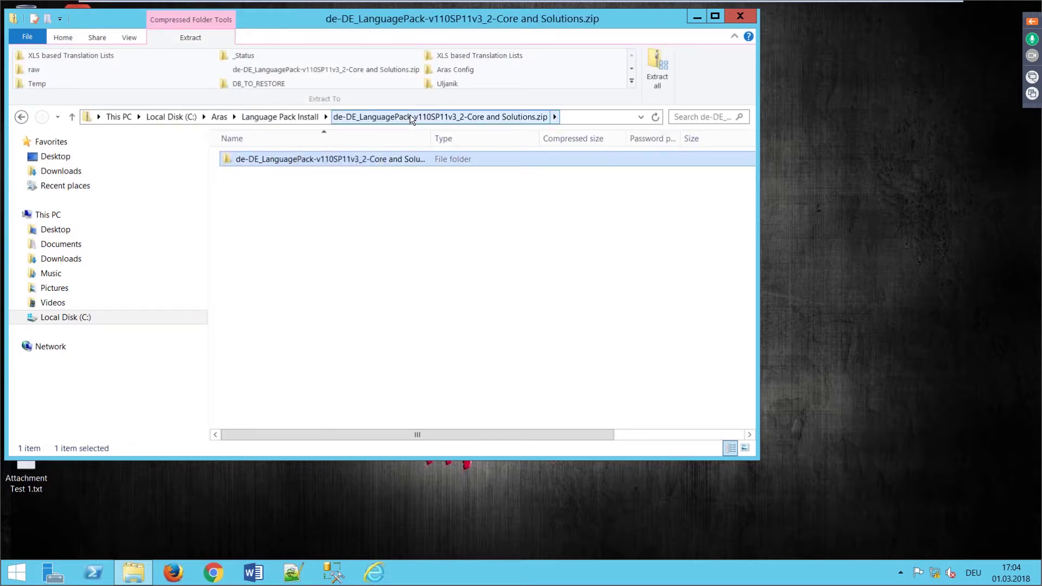
pyautogui.click(281, 118)
pyautogui.rightClick(312, 238)
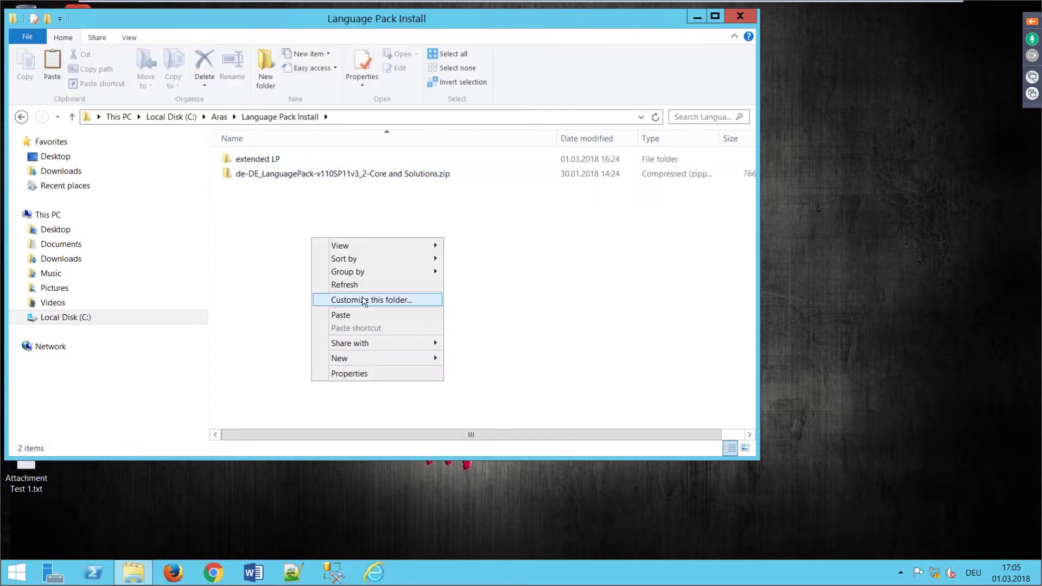
pyautogui.click(350, 315)
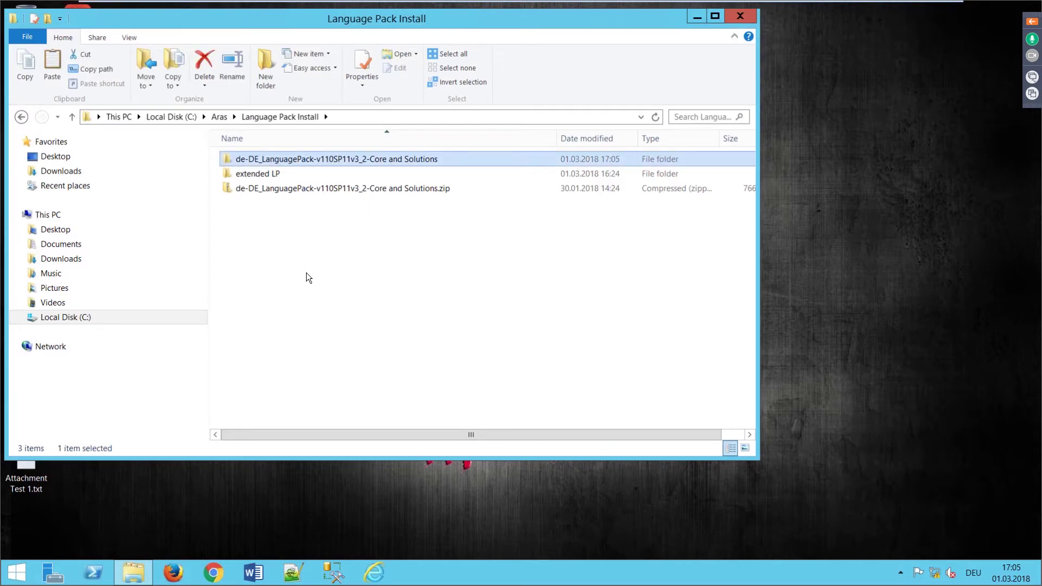
pyautogui.moveTo(257, 14); pyautogui.dragTo(460, 58)
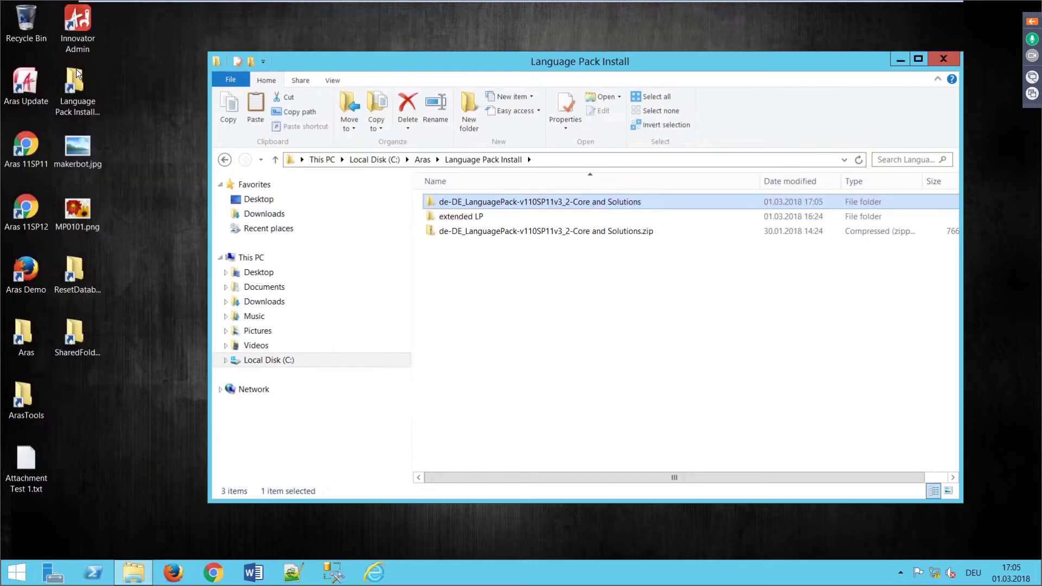
pyautogui.doubleClick(470, 203)
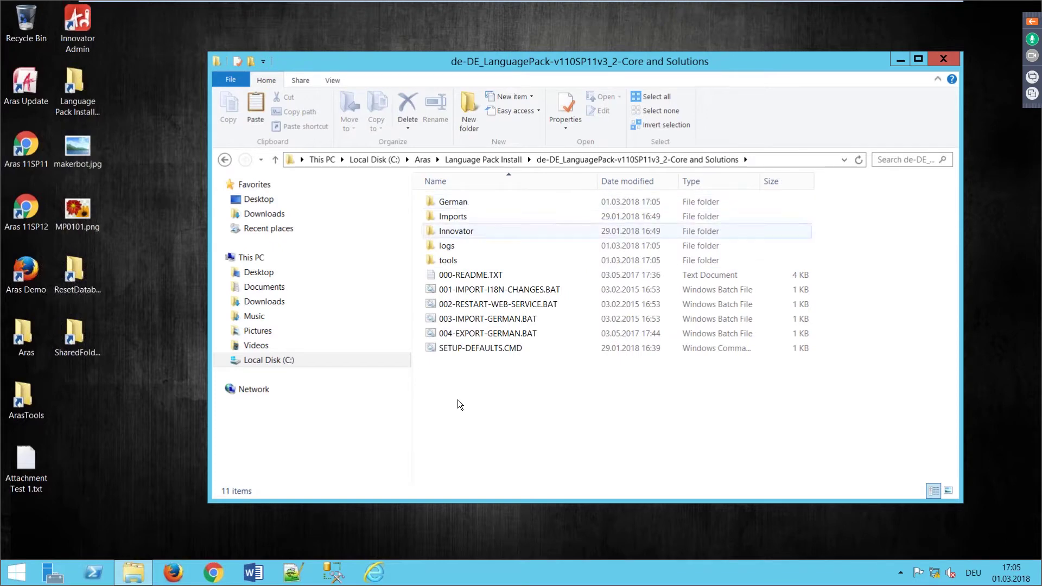
pyautogui.doubleClick(473, 277)
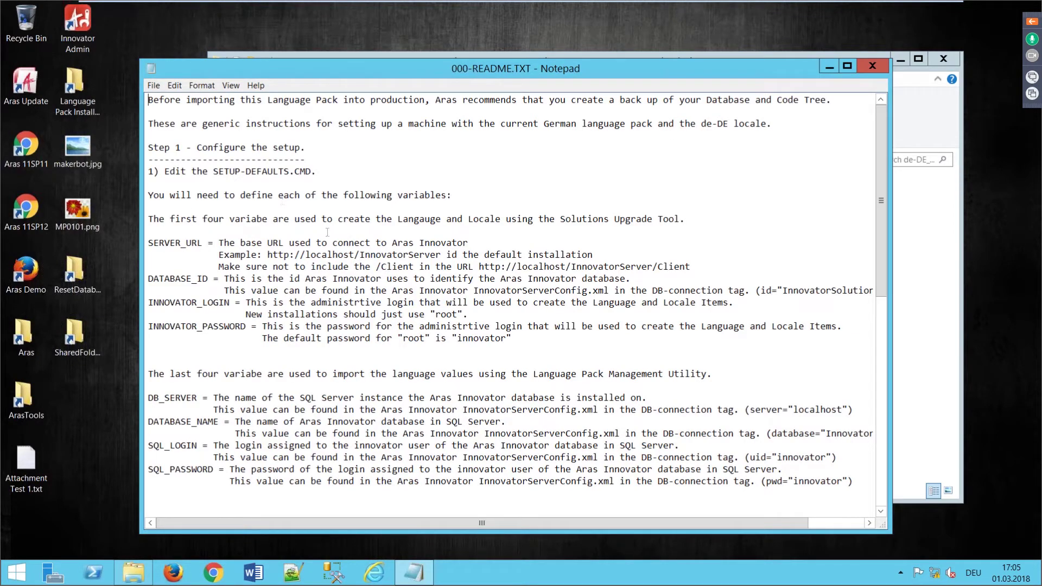
pyautogui.scroll(-1, 279, 312)
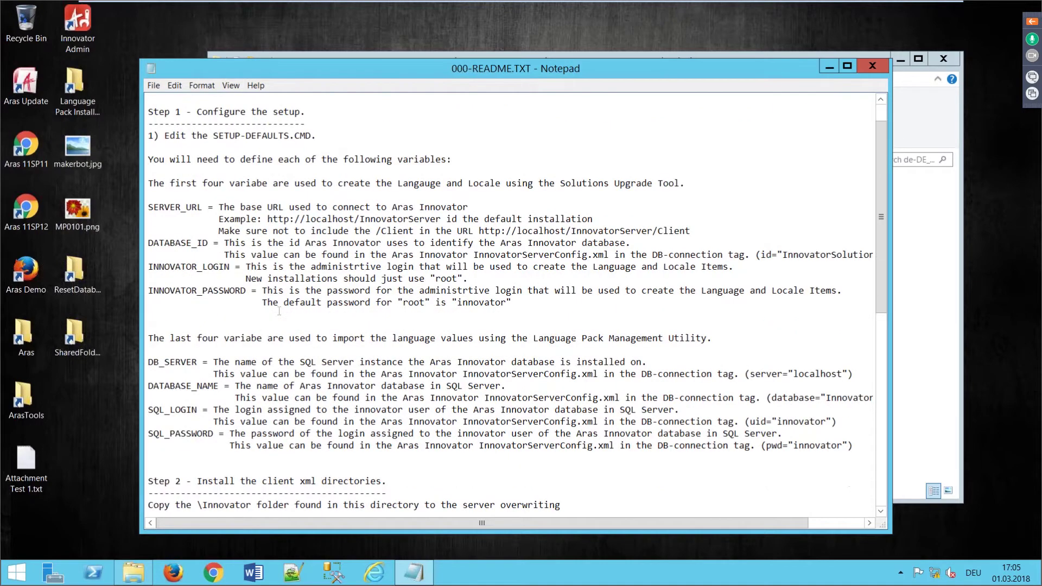
pyautogui.scroll(-5, 279, 312)
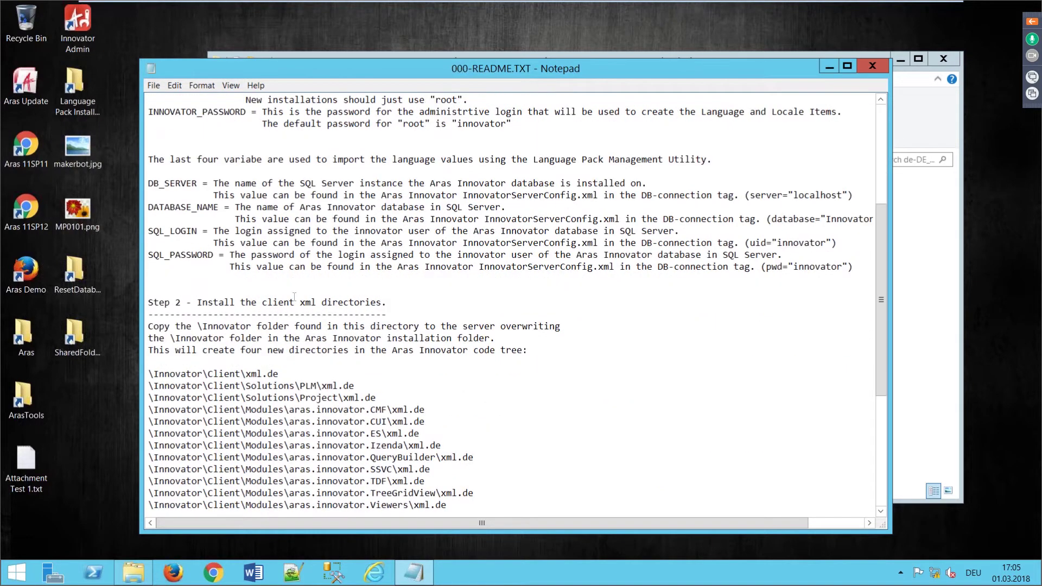
pyautogui.scroll(-1, 294, 297)
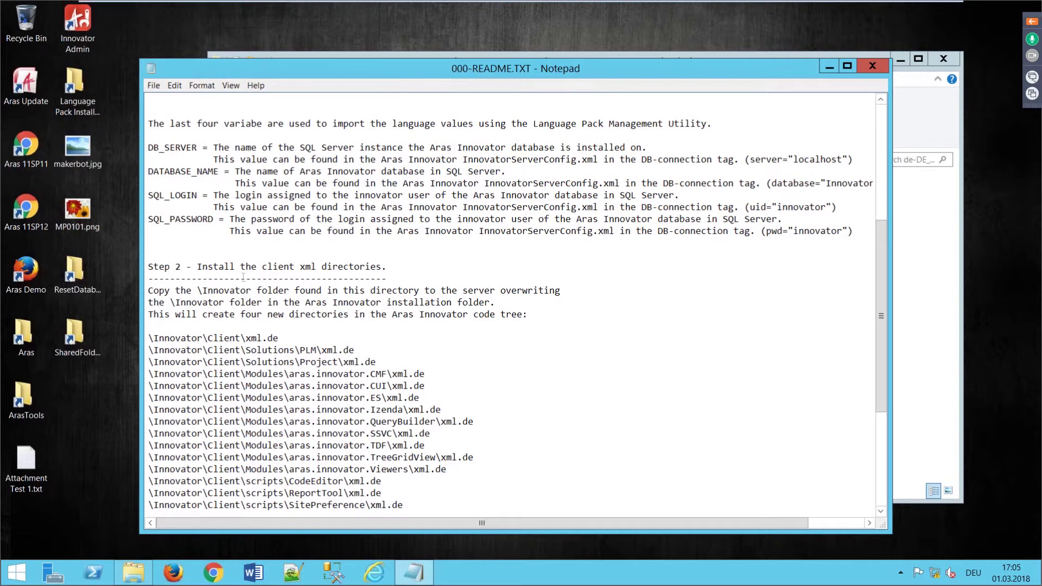
pyautogui.scroll(-4, 298, 317)
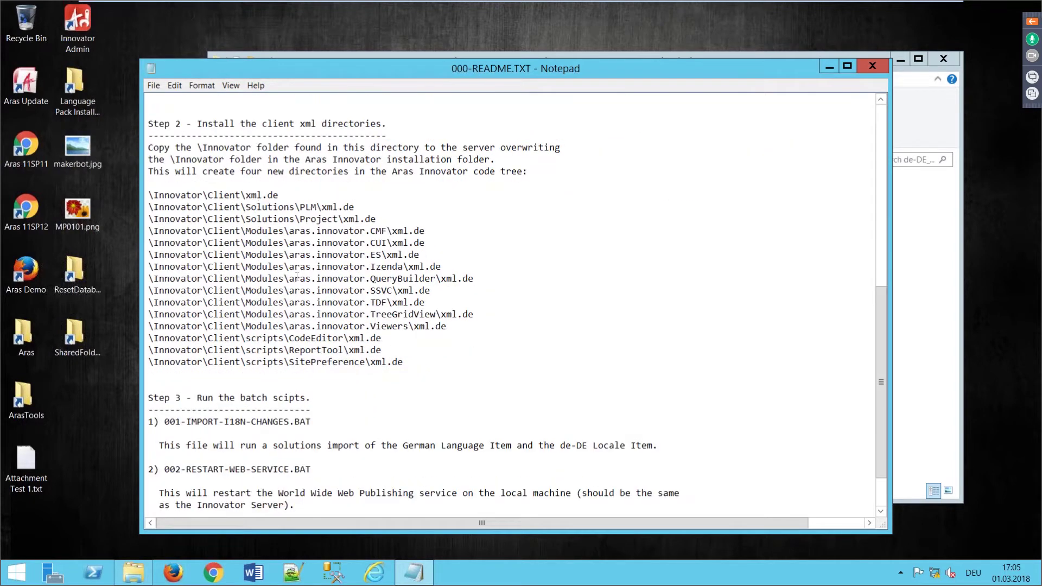
pyautogui.scroll(-2, 297, 276)
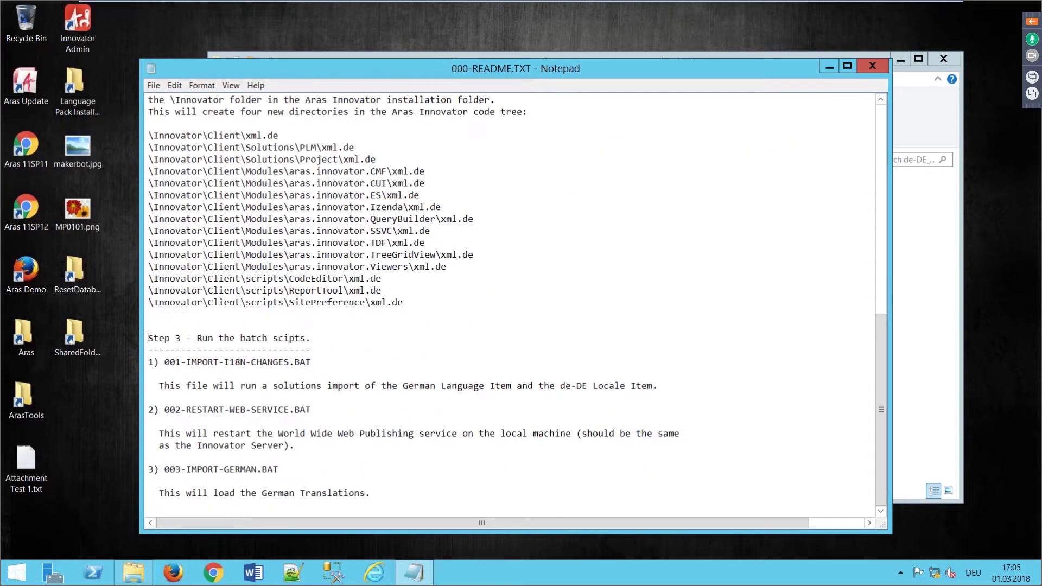
pyautogui.moveTo(148, 338); pyautogui.dragTo(337, 336)
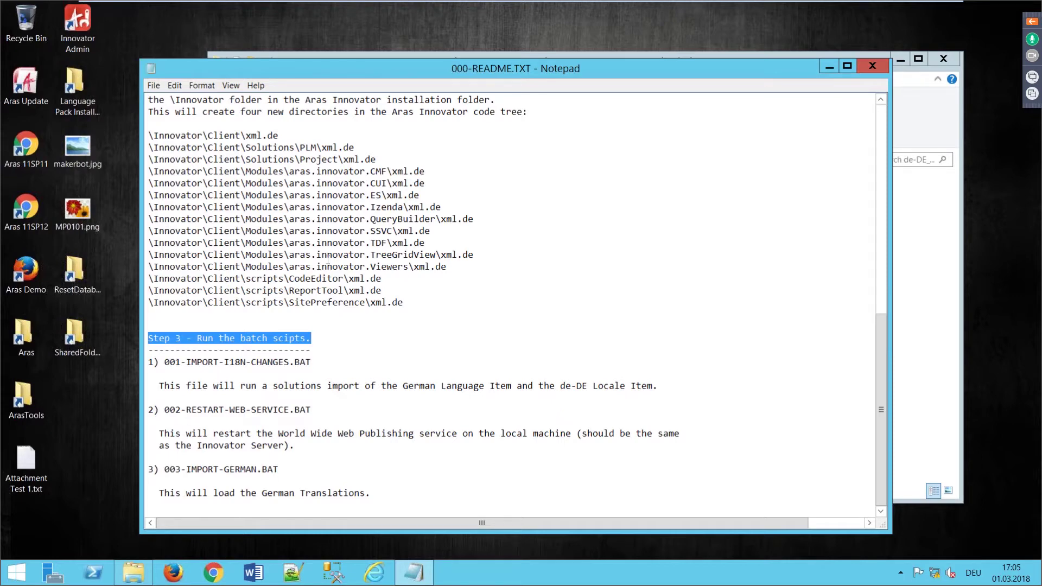
pyautogui.scroll(4, 328, 259)
pyautogui.scroll(3, 202, 140)
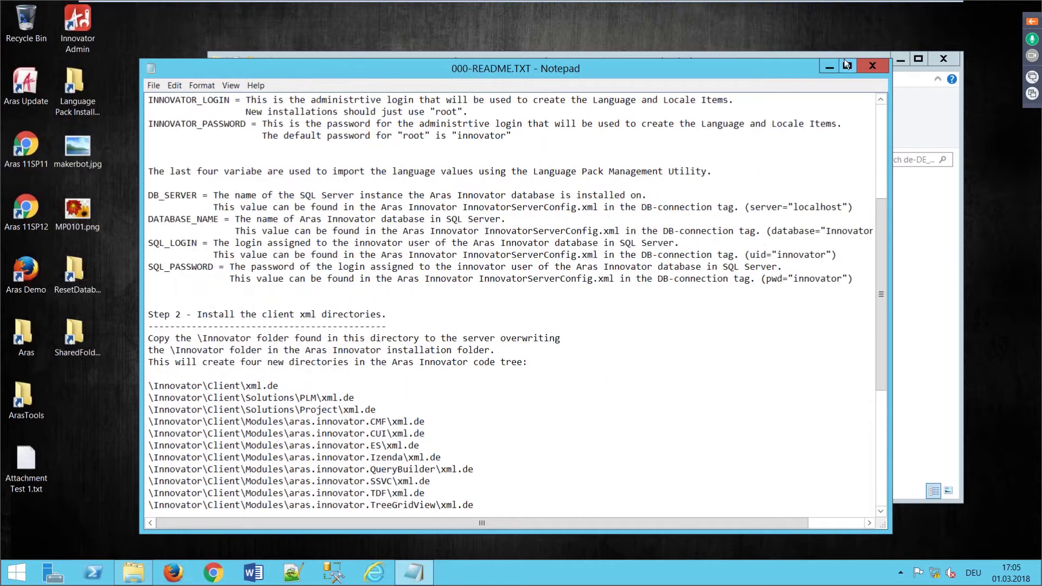
pyautogui.click(872, 65)
# Step: Open SETUP-DEFAULTS.CMD in Notepad and change DATABASE_ID and DATABASE_NAME to Demo11SP11
pyautogui.rightClick(464, 348)
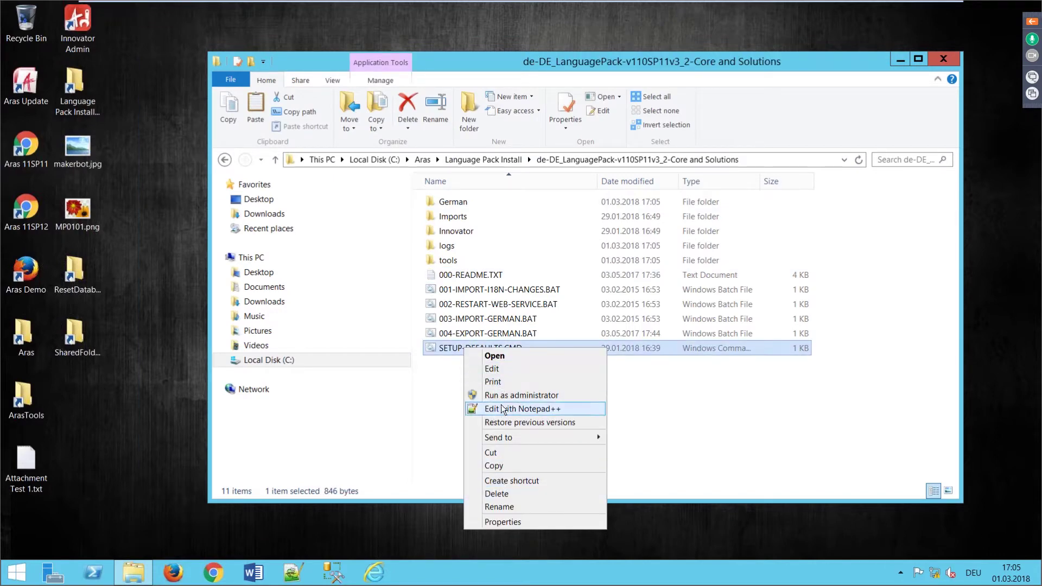
pyautogui.click(492, 367)
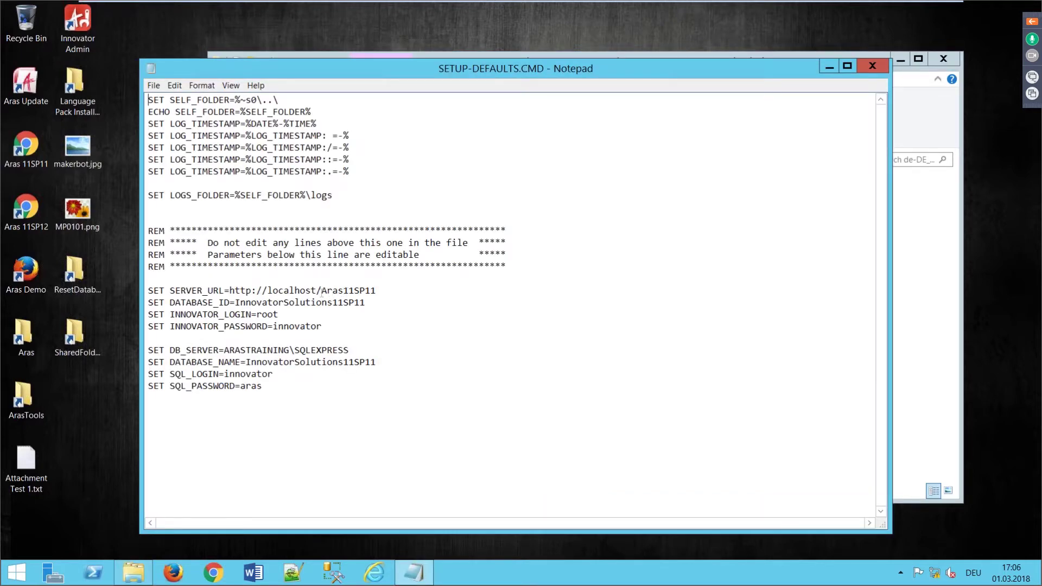
pyautogui.doubleClick(248, 303)
pyautogui.click(247, 303)
pyautogui.hotkey('shift', 'Right')
pyautogui.hotkey('shift', 'Right')
pyautogui.hotkey('shift', 'Right')
pyautogui.hotkey('shift', 'Right')
pyautogui.hotkey('shift', 'Right')
pyautogui.hotkey('shift', 'Right')
pyautogui.hotkey('shift', 'Right')
pyautogui.hotkey('shift', 'Right')
pyautogui.hotkey('shift', 'Right')
pyautogui.hotkey('shift', 'Right')
pyautogui.hotkey('shift', 'Right')
pyautogui.hotkey('shift', 'Right')
pyautogui.hotkey('shift', 'Right')
pyautogui.hotkey('shift', 'Right')
pyautogui.hotkey('shift', 'Right')
pyautogui.hotkey('shift', 'Right')
pyautogui.hotkey('shift', 'Right')
pyautogui.hotkey('shift', 'Right')
pyautogui.write('Demo')
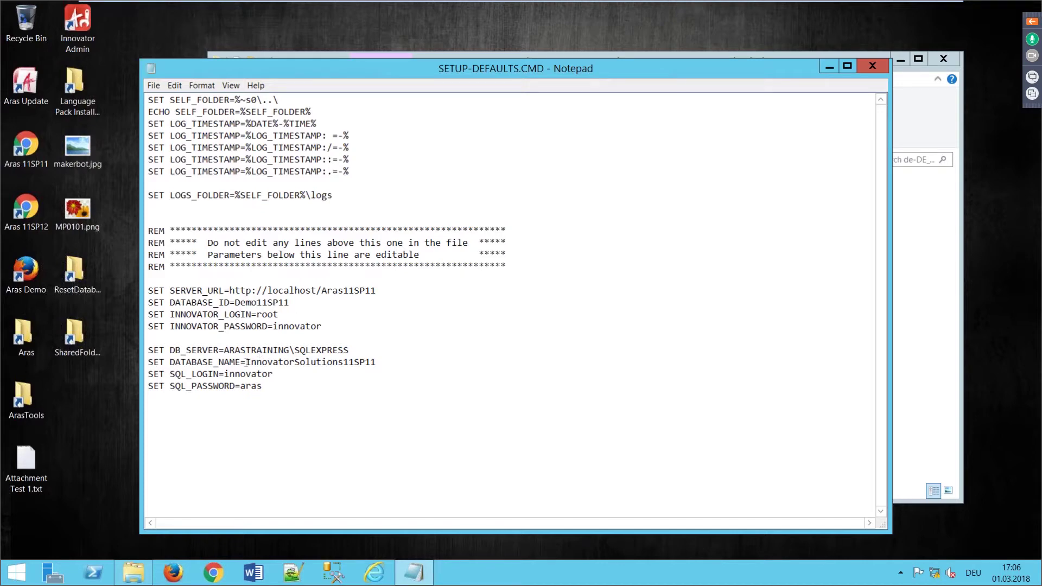
pyautogui.moveTo(247, 363); pyautogui.dragTo(350, 362)
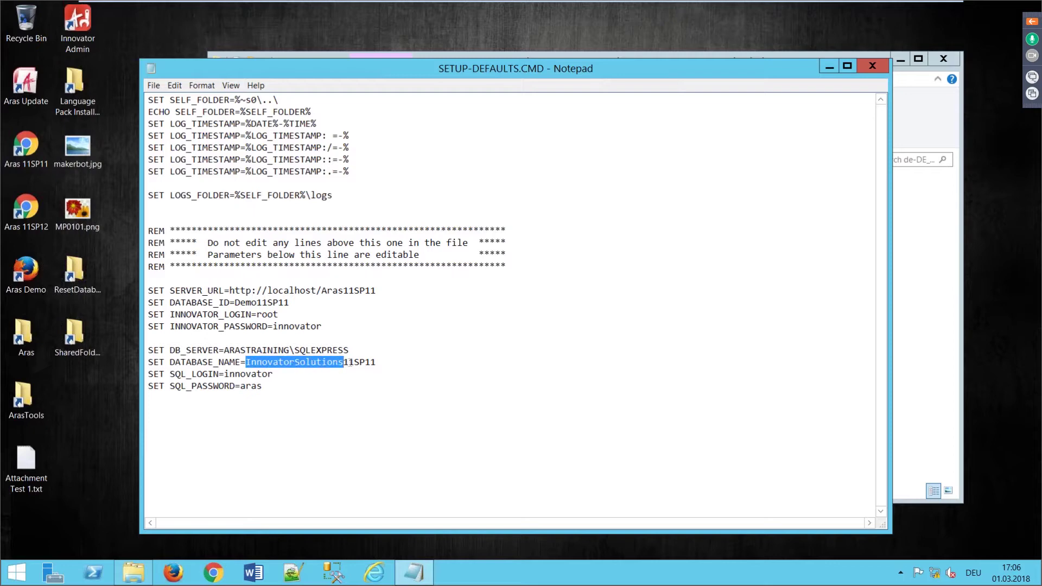
pyautogui.write('Demo')
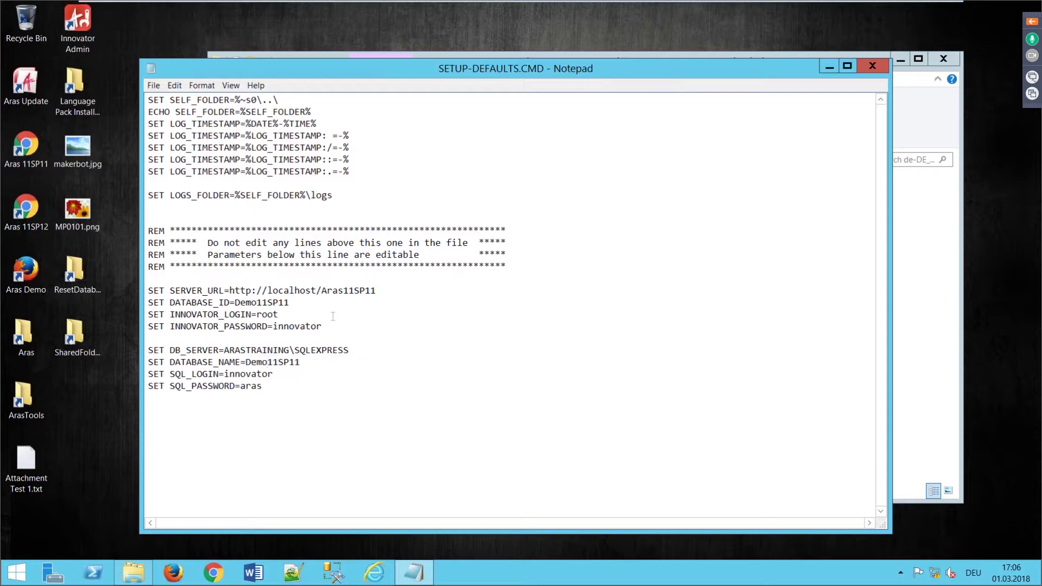
pyautogui.doubleClick(268, 315)
pyautogui.doubleClick(287, 327)
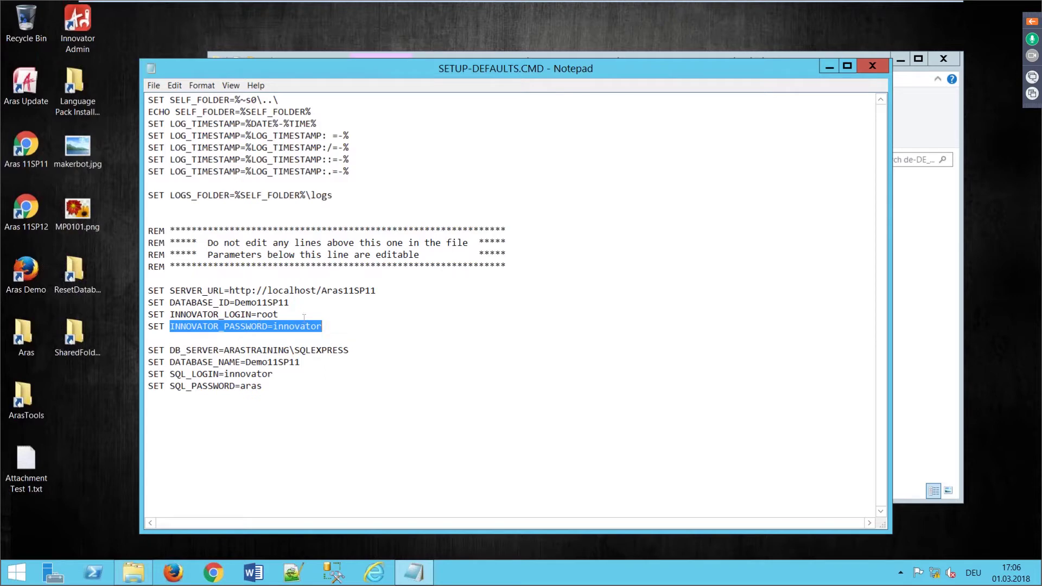
# Step: Check the Aras 11SP12 and 11SP11 shortcuts' target URLs, then close SETUP-DEFAULTS.CMD
pyautogui.rightClick(31, 203)
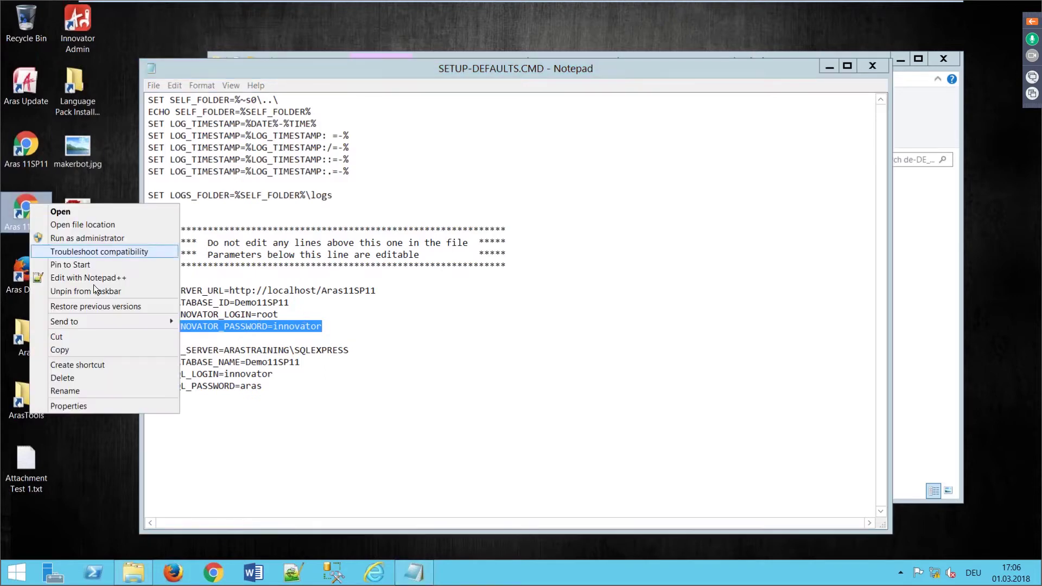
pyautogui.click(78, 408)
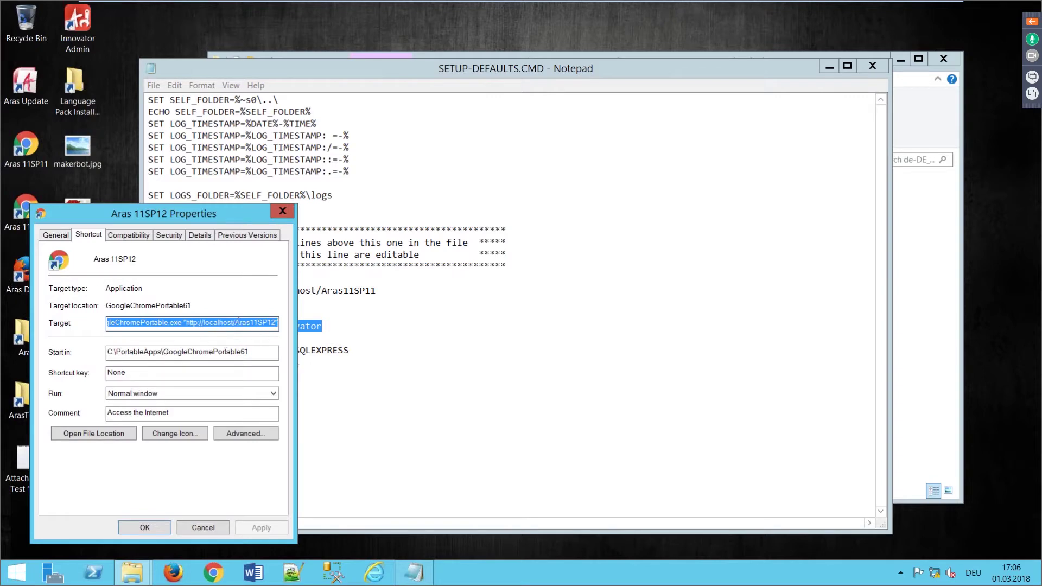
pyautogui.click(283, 211)
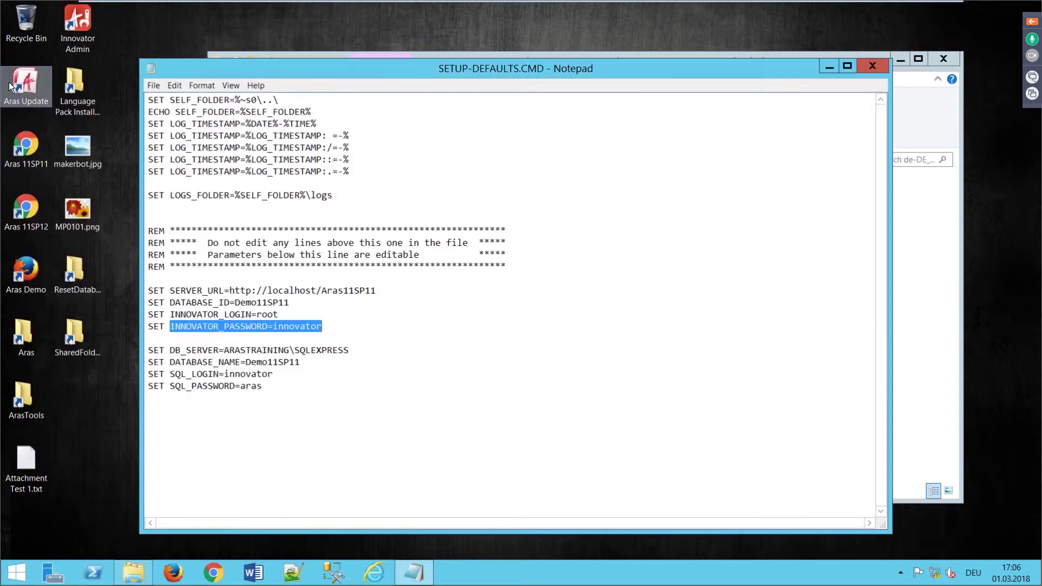
pyautogui.rightClick(27, 128)
pyautogui.click(87, 332)
pyautogui.click(280, 137)
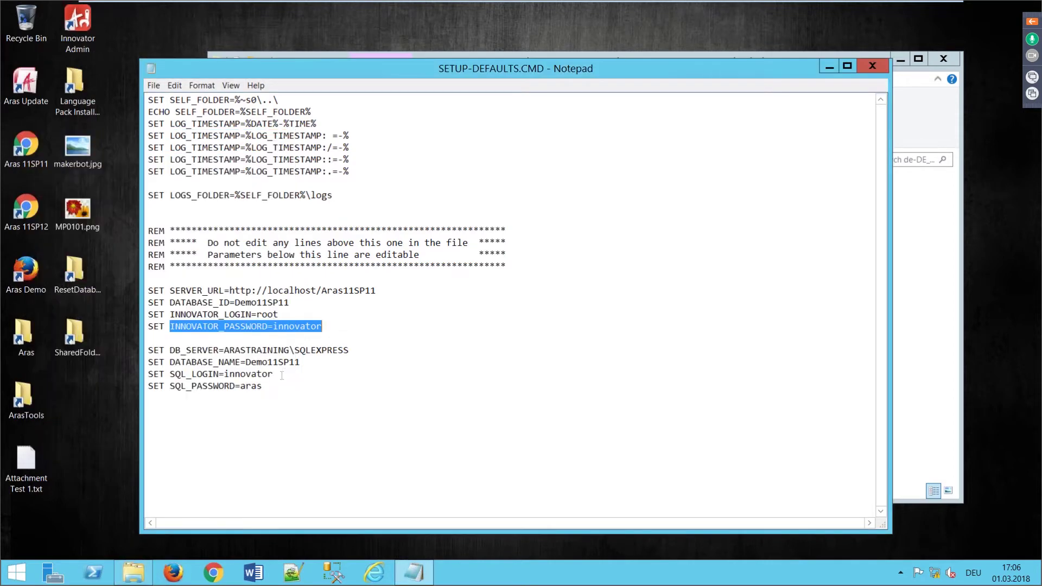
pyautogui.click(880, 67)
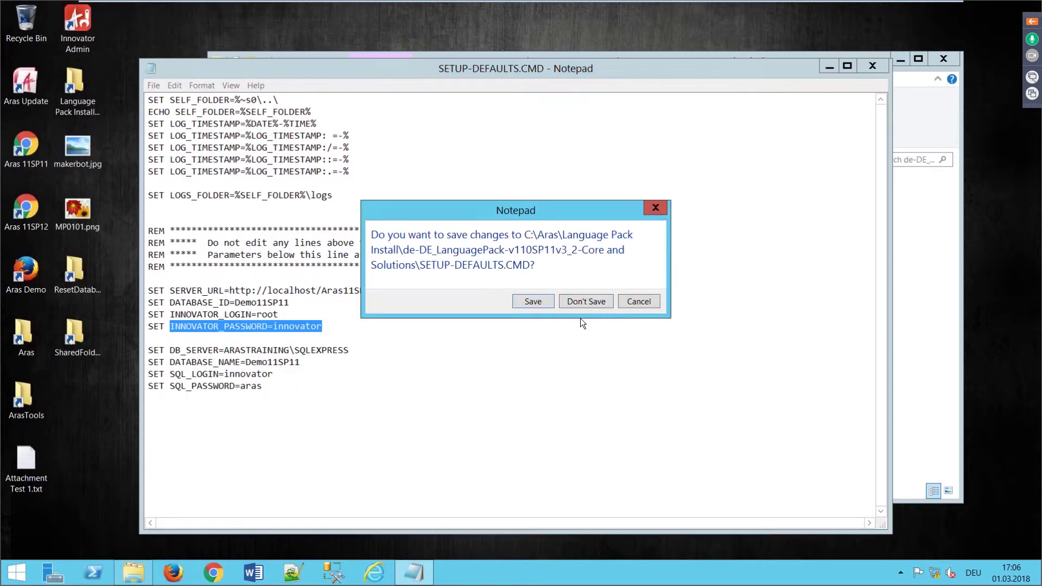
# Step: Save SETUP-DEFAULTS.CMD, then restart the ARASTRAINING server in IIS Manager and close it
pyautogui.click(530, 304)
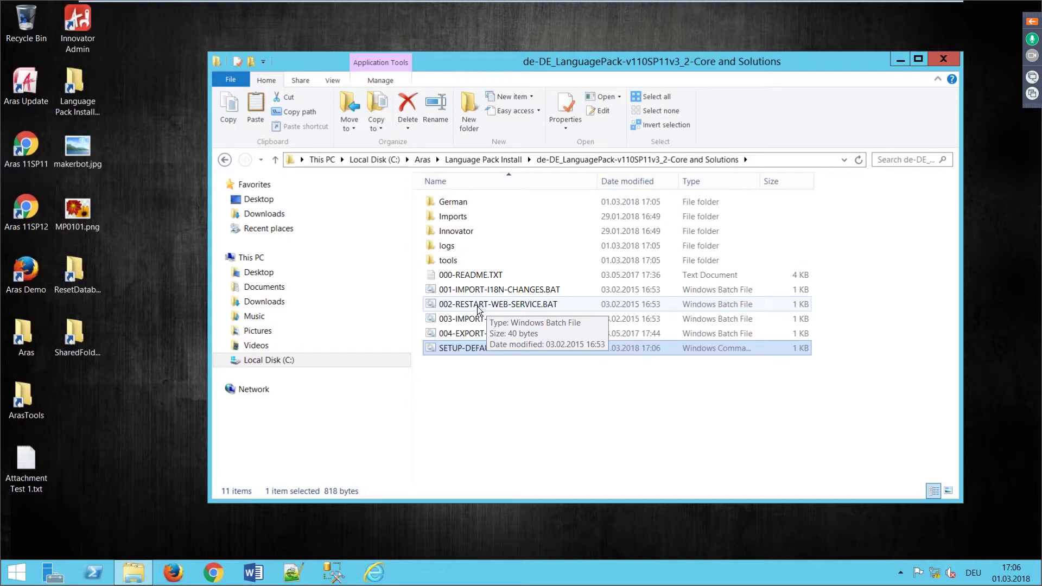
pyautogui.click(103, 484)
pyautogui.click(14, 576)
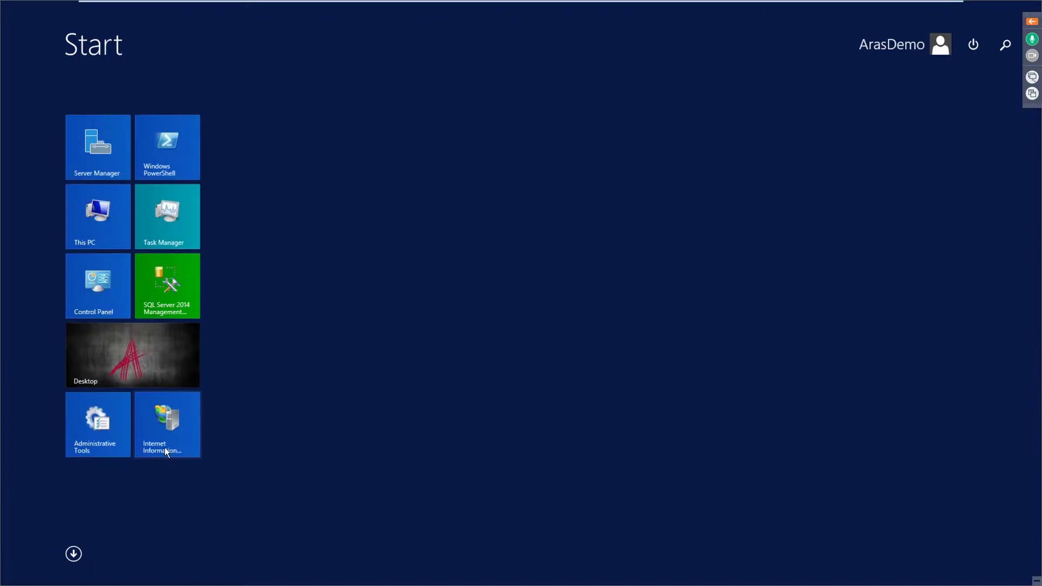
pyautogui.click(177, 428)
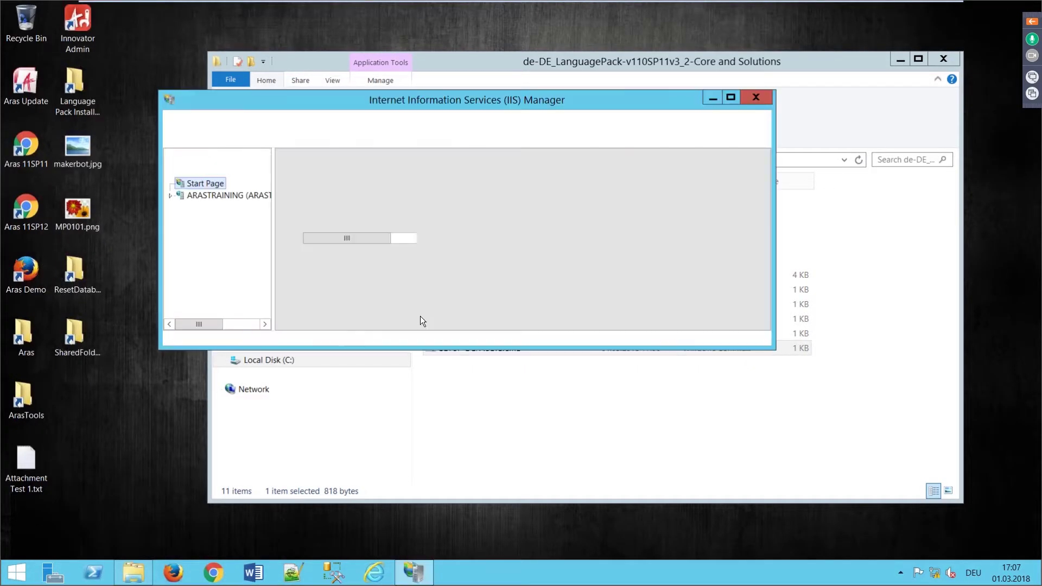
pyautogui.click(215, 197)
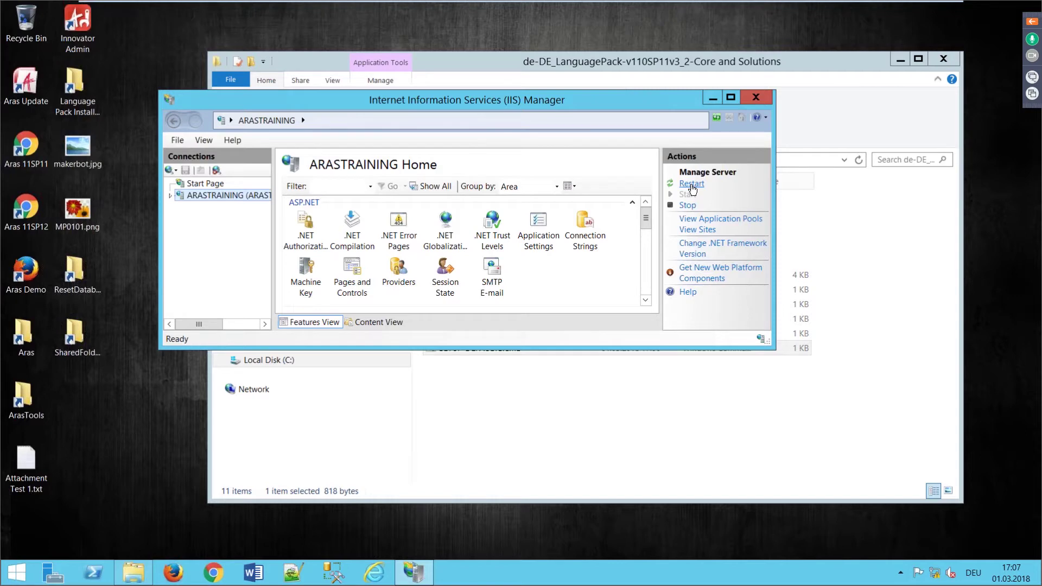
pyautogui.click(691, 185)
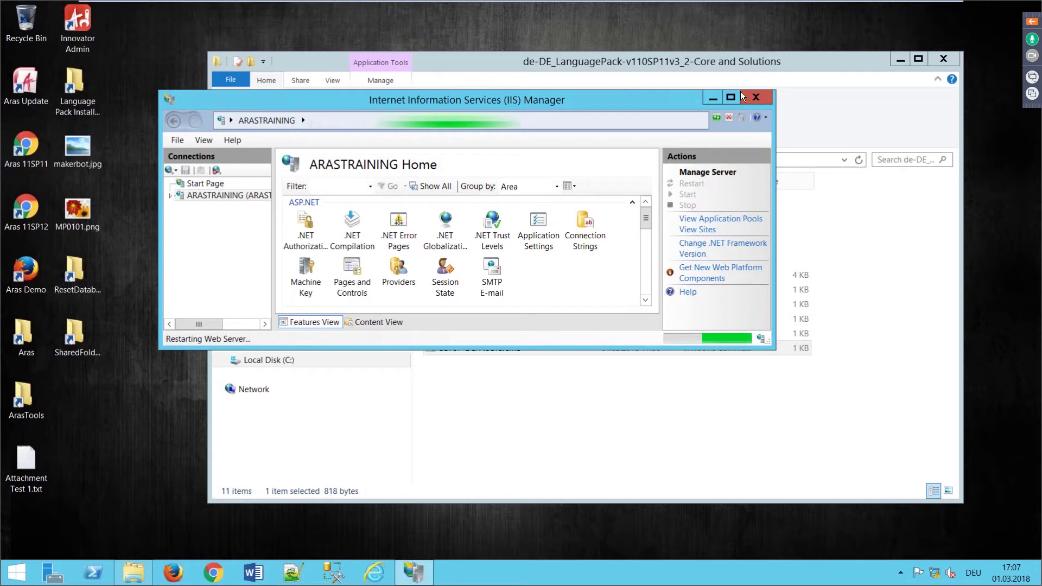
pyautogui.click(755, 98)
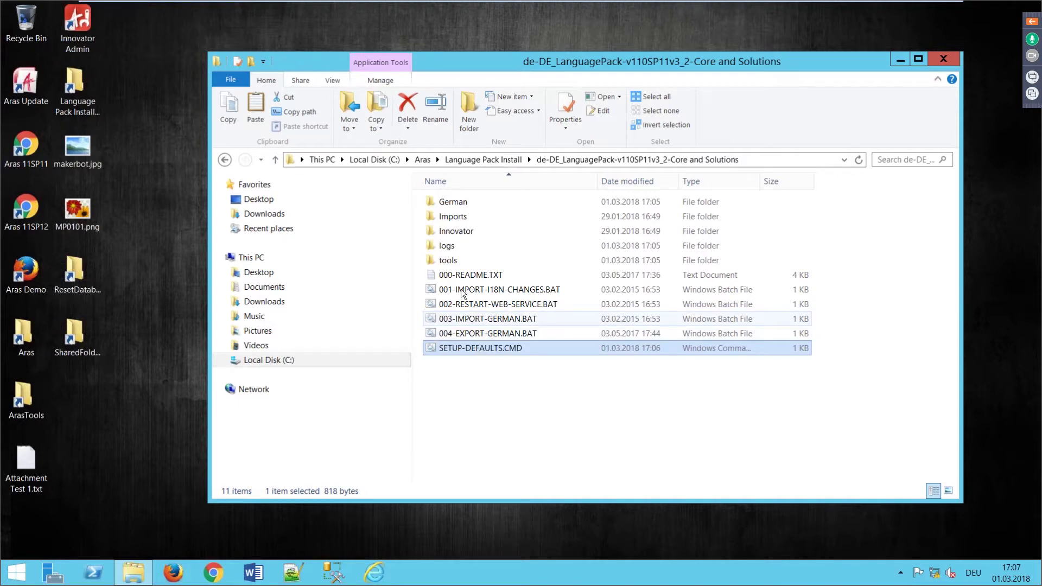
# Step: Open Field.xml from the language pack's German\xml folder in Notepad++
pyautogui.doubleClick(450, 201)
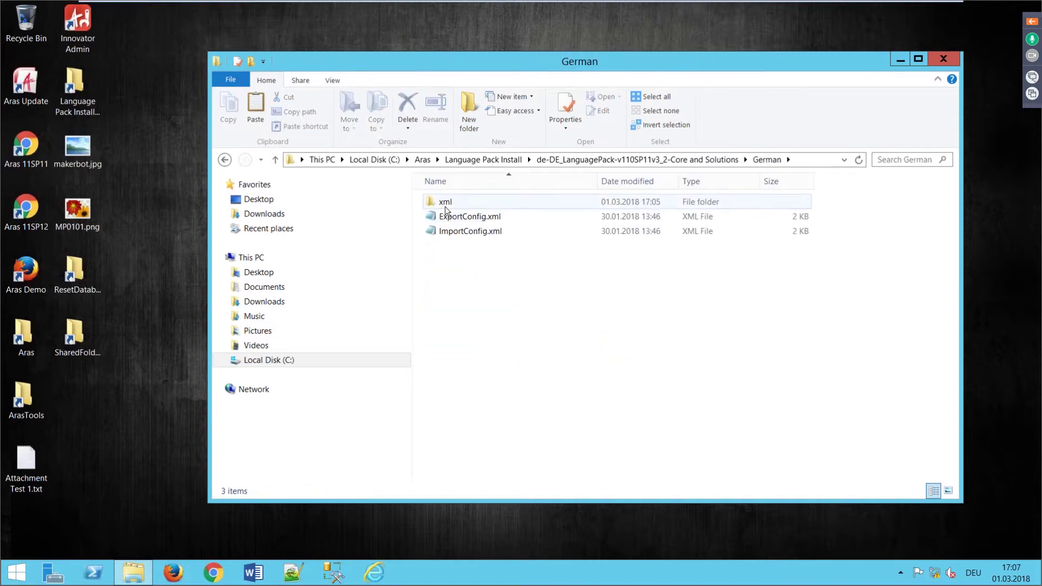
pyautogui.doubleClick(445, 203)
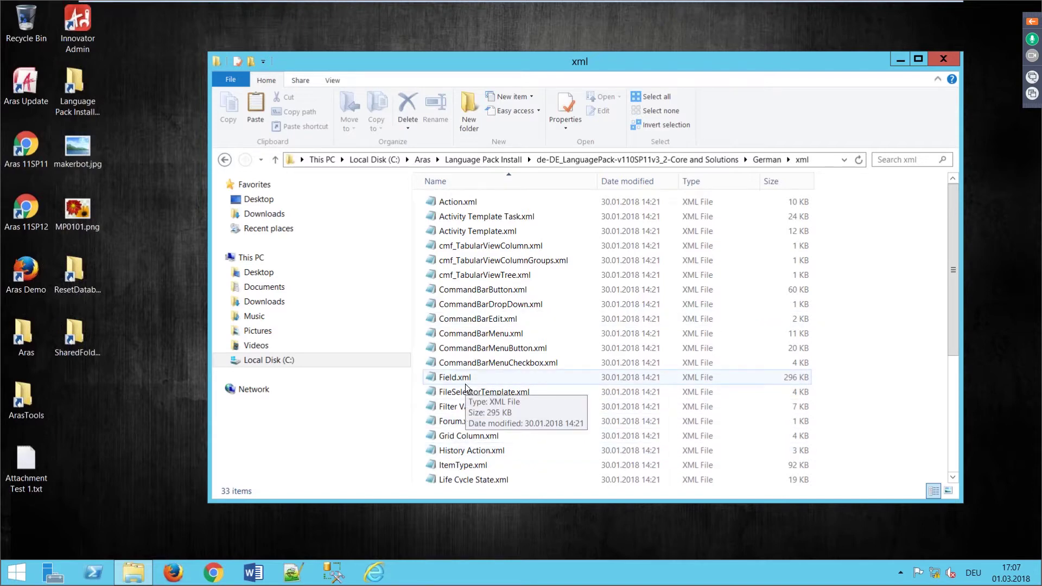
pyautogui.scroll(-2, 497, 402)
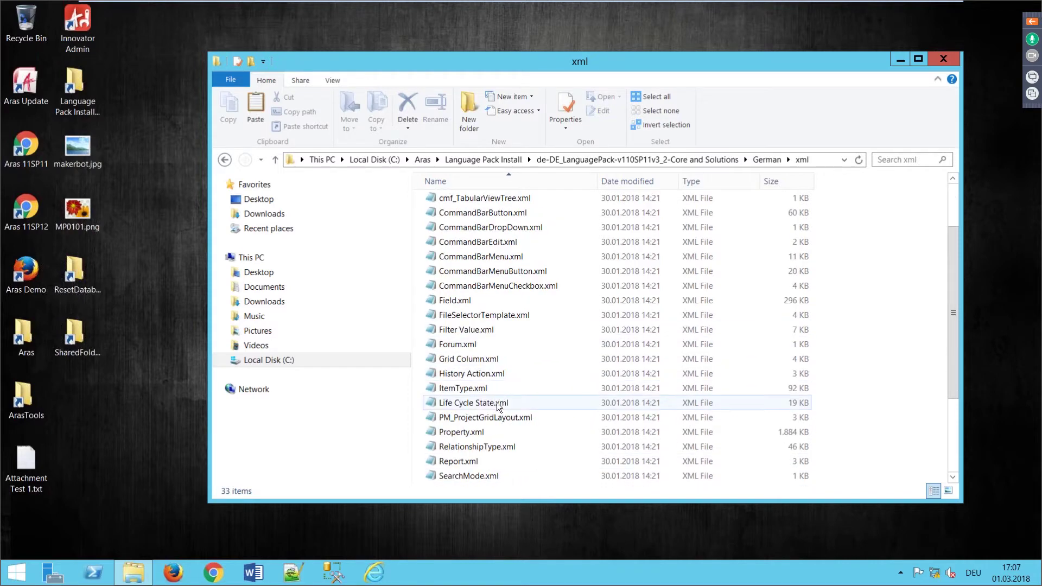
pyautogui.rightClick(463, 386)
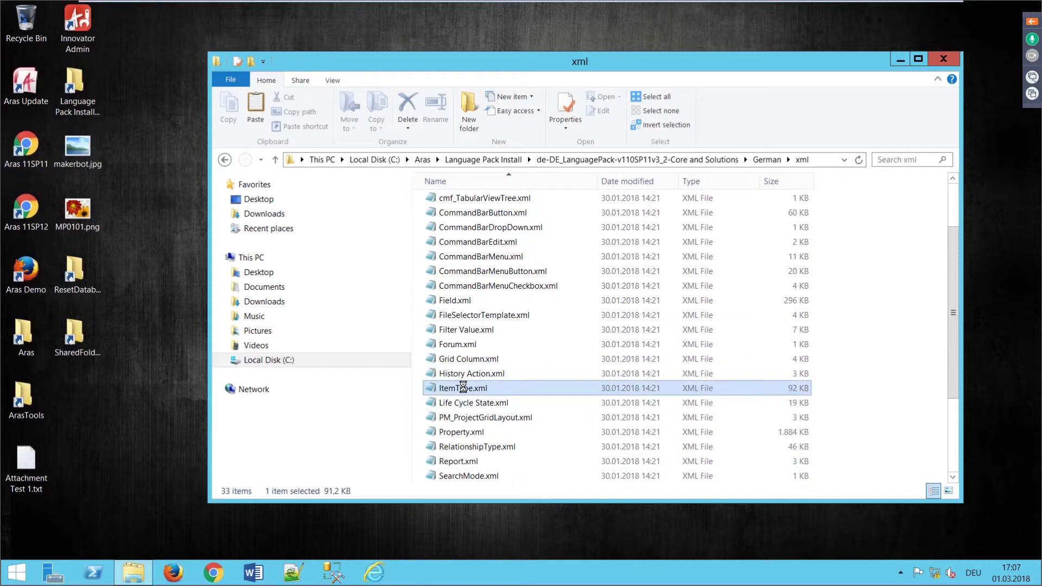
pyautogui.click(452, 306)
pyautogui.rightClick(451, 305)
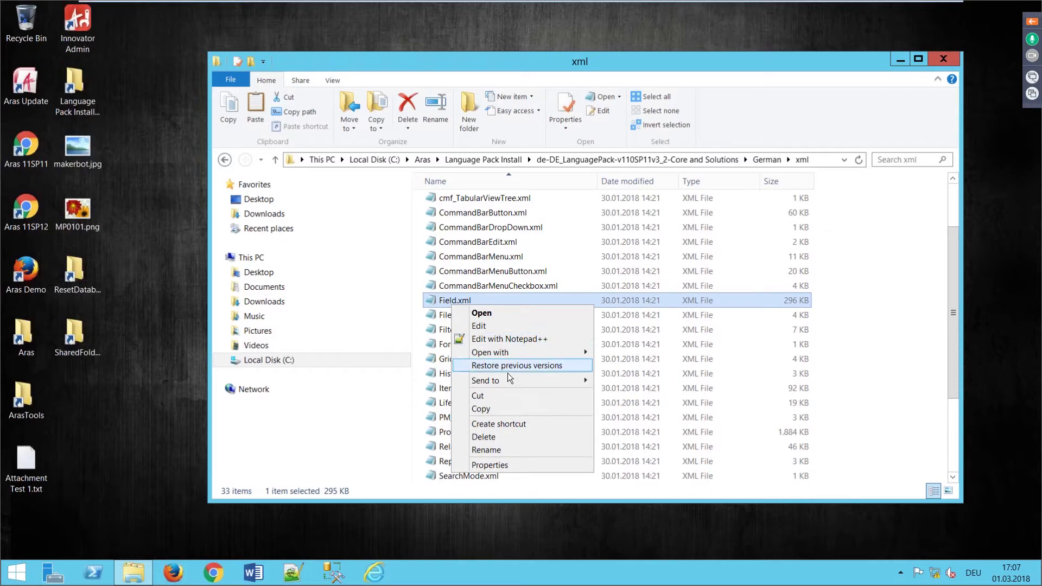
pyautogui.click(486, 338)
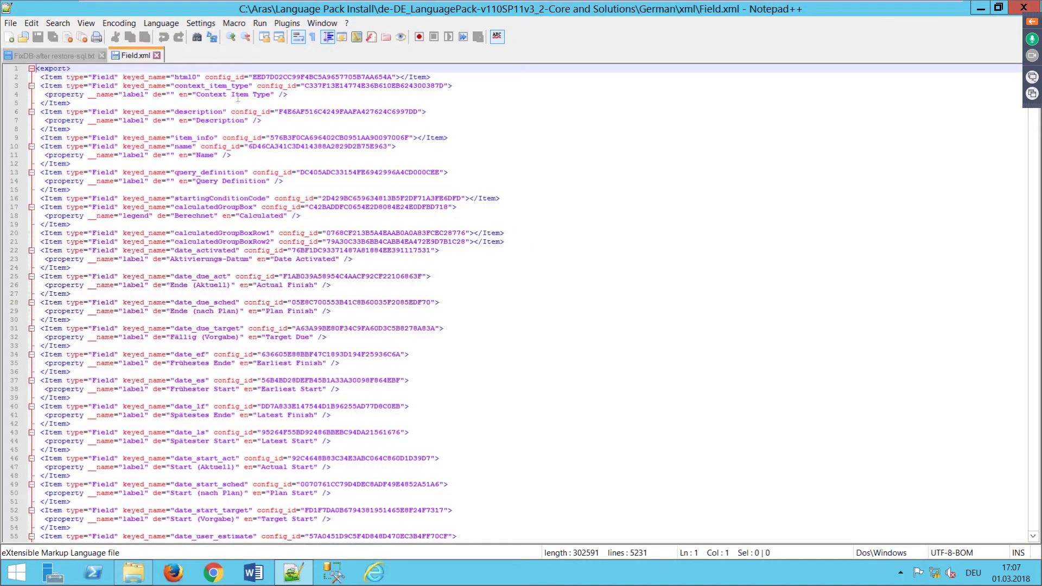
# Step: Inspect the empty de and 'Context Item Type' en labels on line 4, then close Field.xml
pyautogui.moveTo(180, 95); pyautogui.dragTo(270, 94)
pyautogui.moveTo(123, 94); pyautogui.dragTo(174, 94)
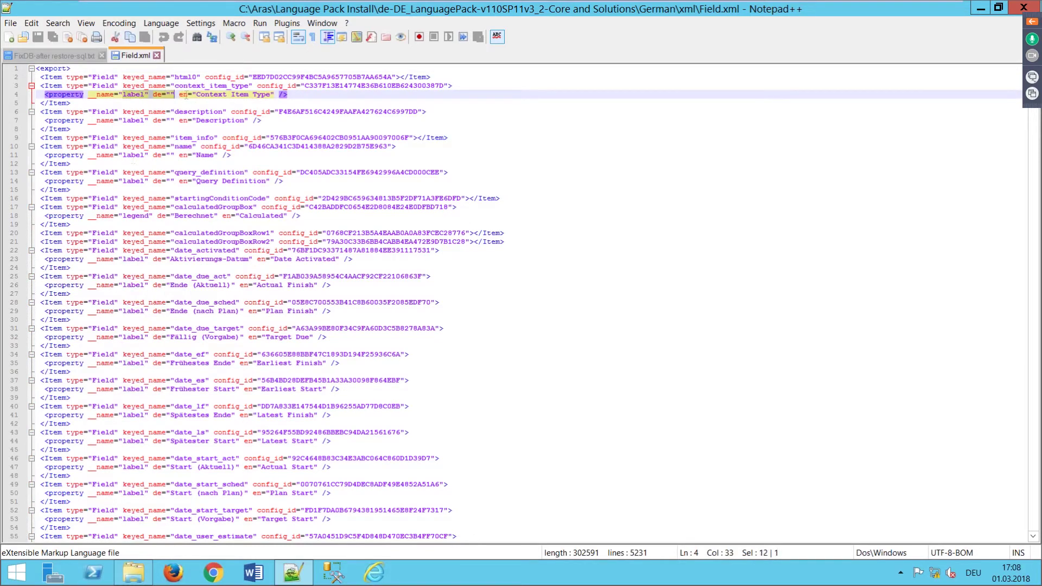
pyautogui.click(170, 94)
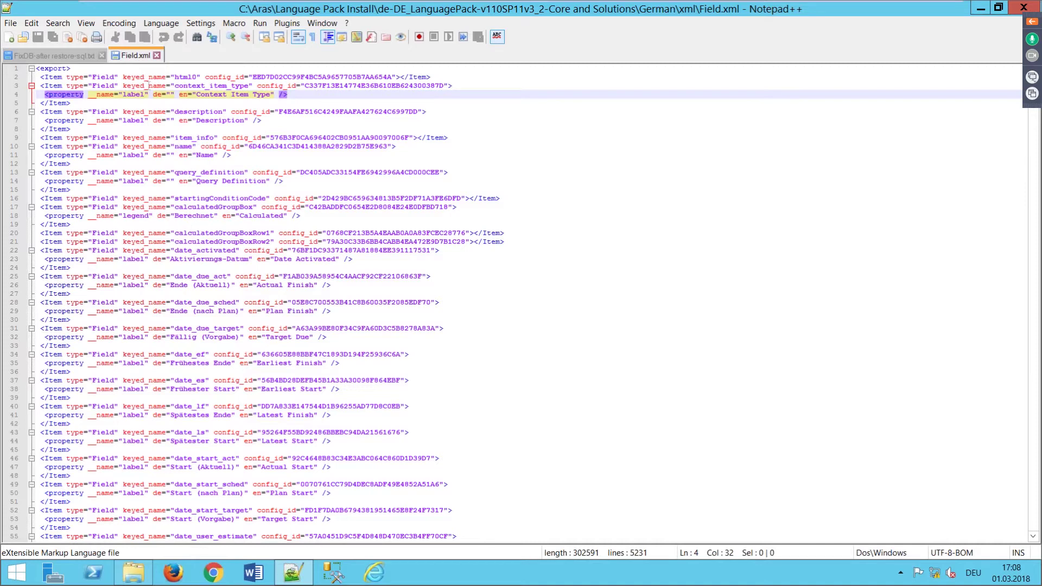
pyautogui.moveTo(197, 95); pyautogui.dragTo(266, 99)
pyautogui.click(158, 55)
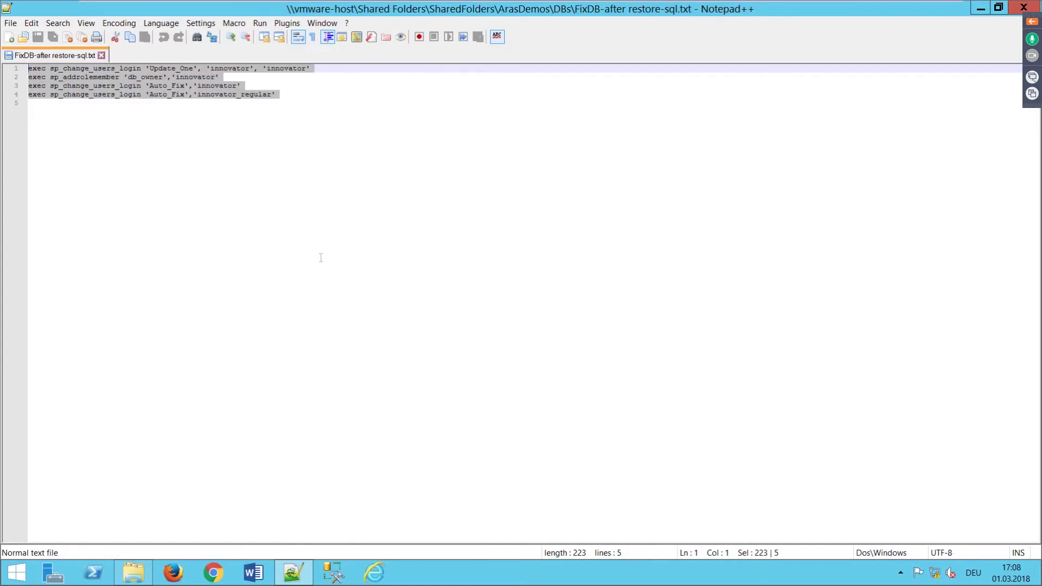
# Step: Browse the 58 toolbar XML files in Innovator\Client\xml.de, then return to de-DE_LanguagePack
pyautogui.click(981, 10)
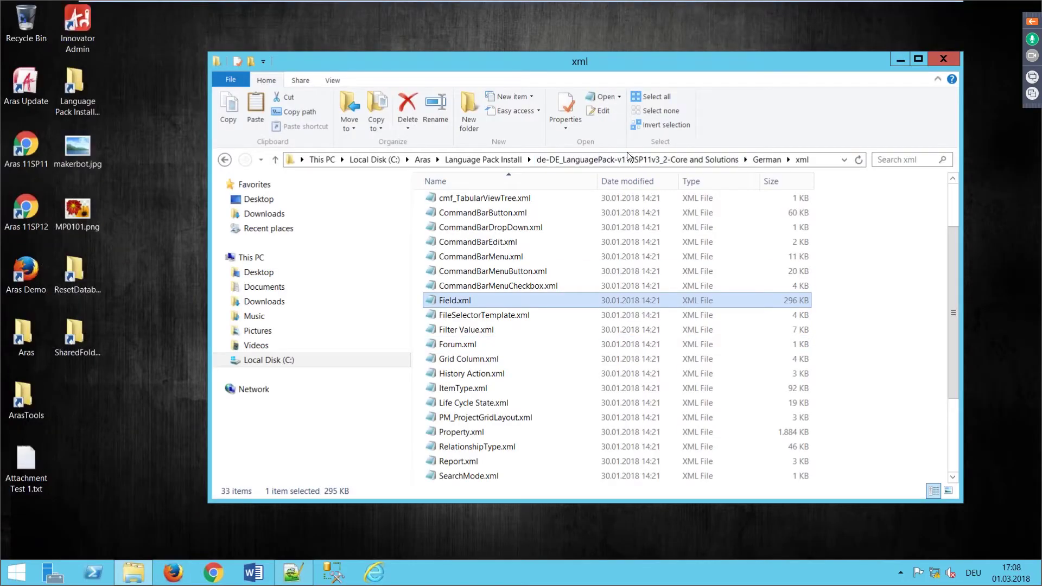
pyautogui.click(614, 164)
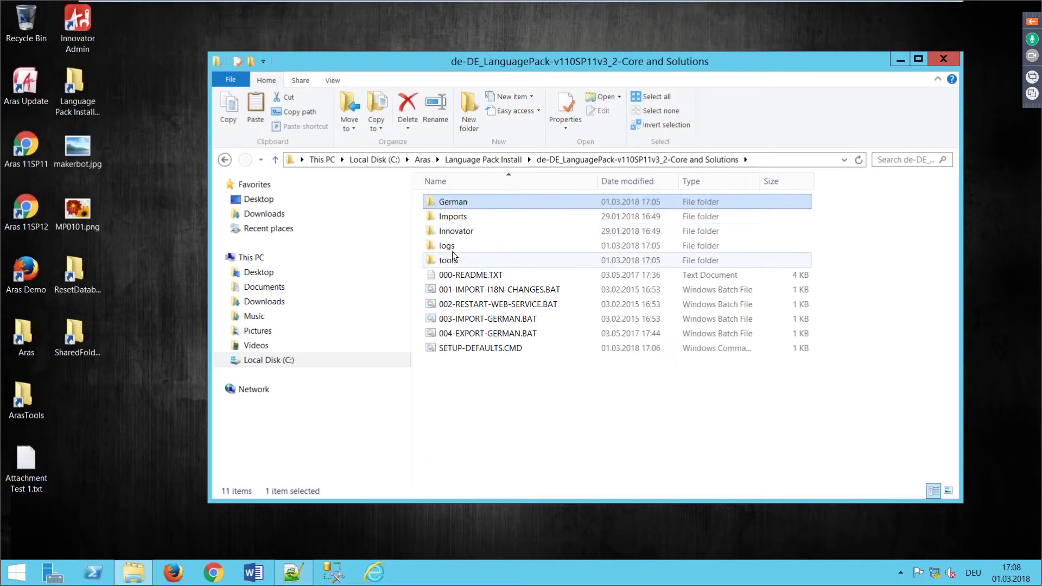
pyautogui.click(450, 231)
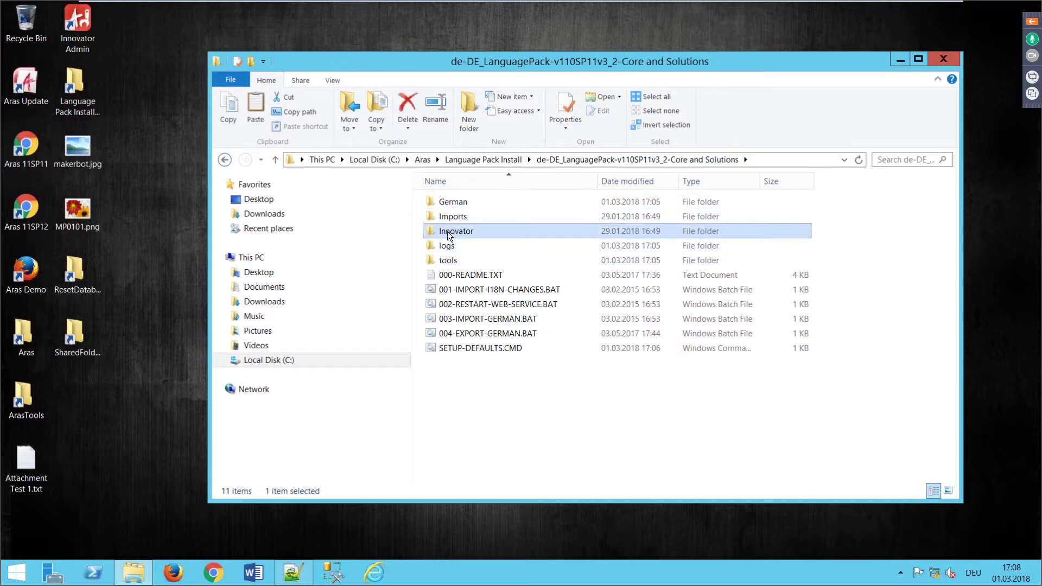
pyautogui.doubleClick(448, 231)
pyautogui.click(448, 208)
pyautogui.doubleClick(448, 208)
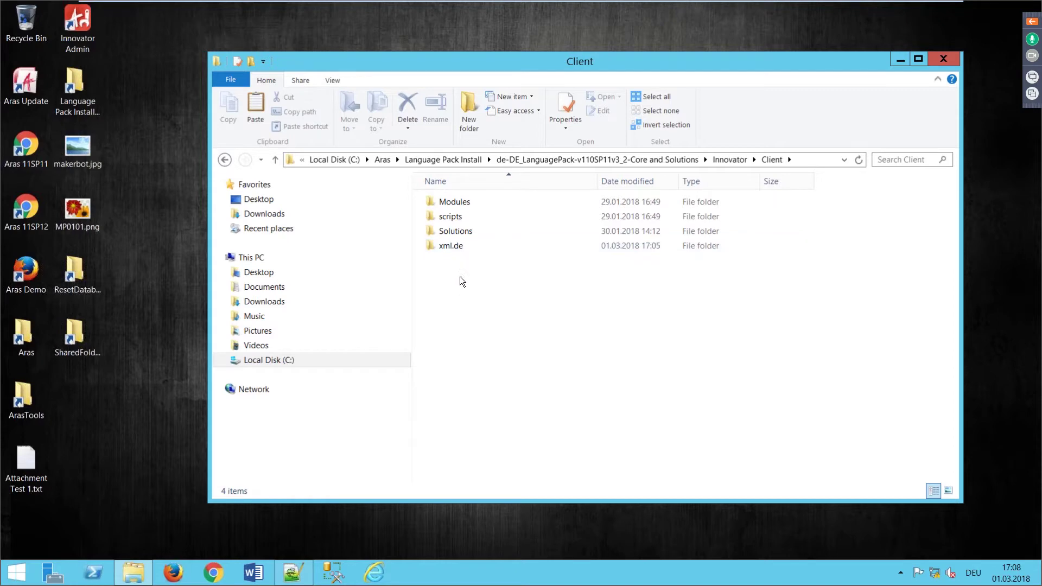
pyautogui.doubleClick(447, 247)
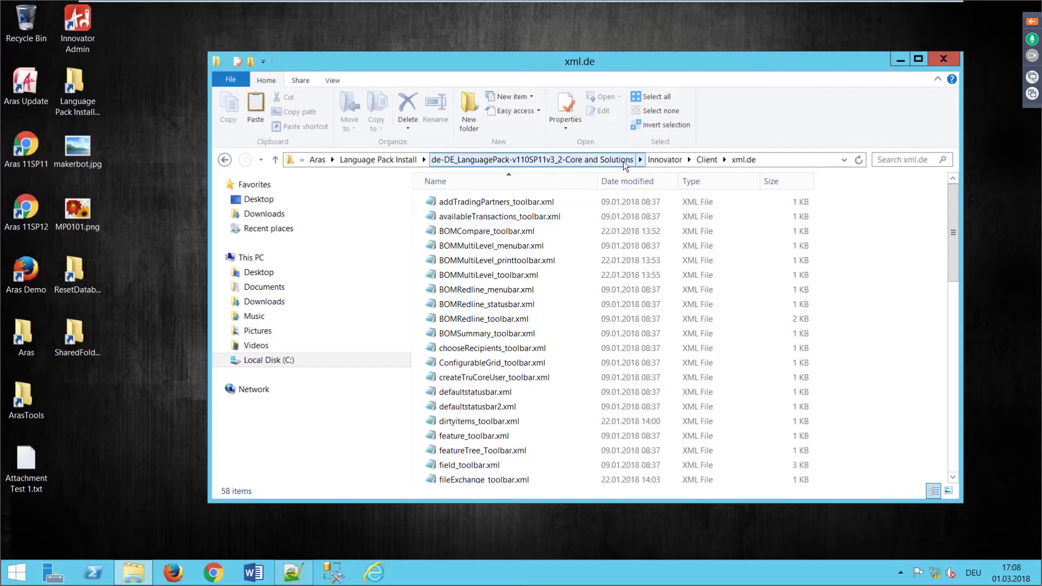
pyautogui.click(461, 160)
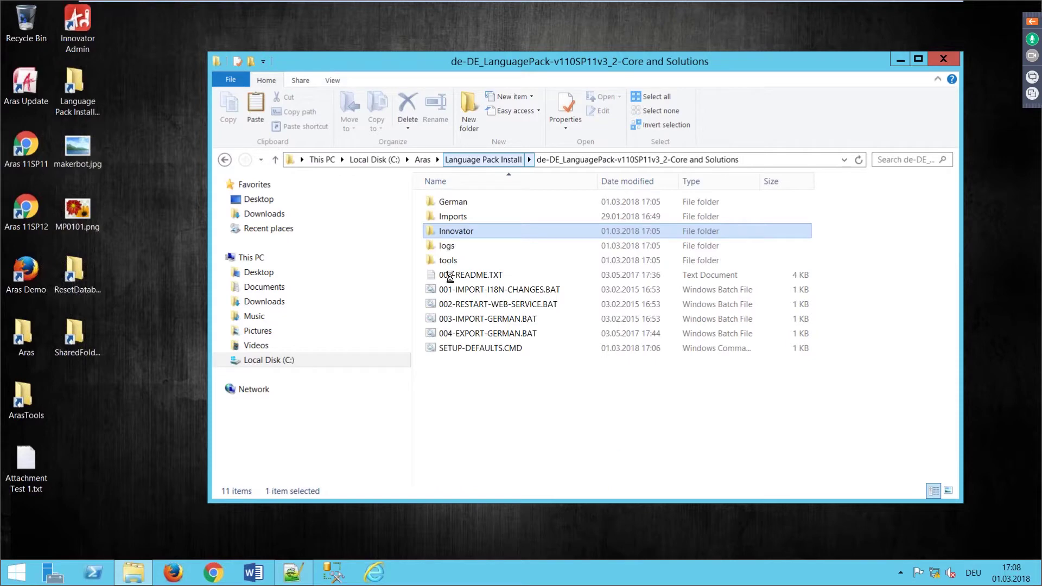
# Step: Run 003-IMPORT-GERMAN.BAT to import the German labels into Demo11SP11 and close its window
pyautogui.doubleClick(467, 322)
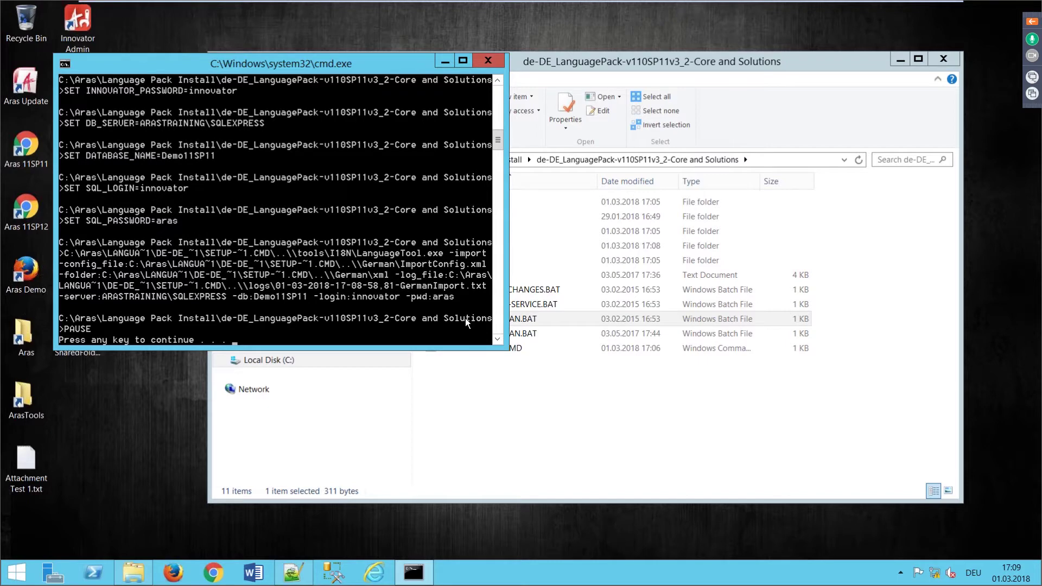
pyautogui.press('Return')
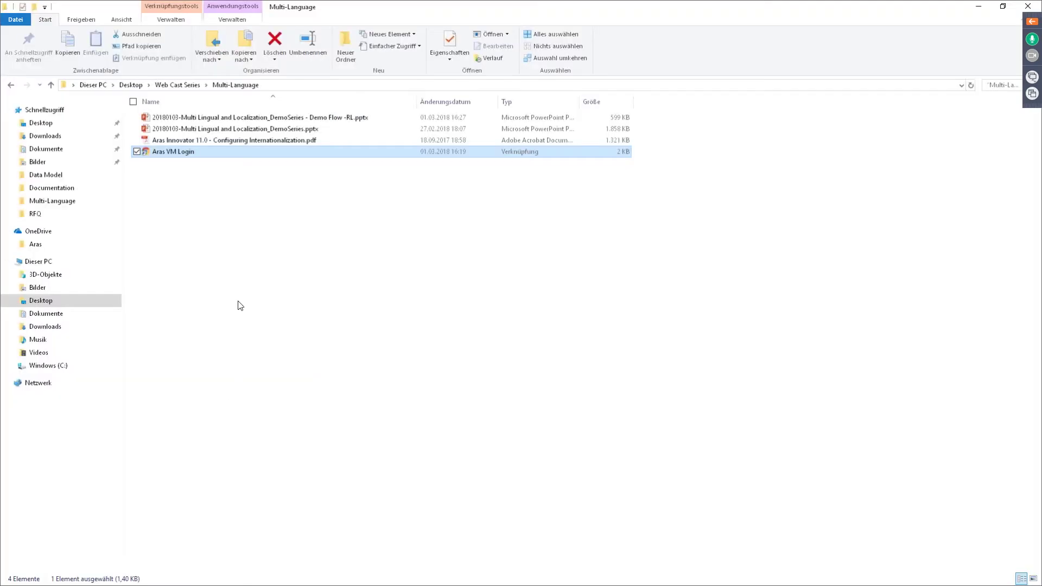
# Step: Launch the Aras VM Login shortcut and sign in to Demo11SP11 with the administrator password
pyautogui.doubleClick(161, 156)
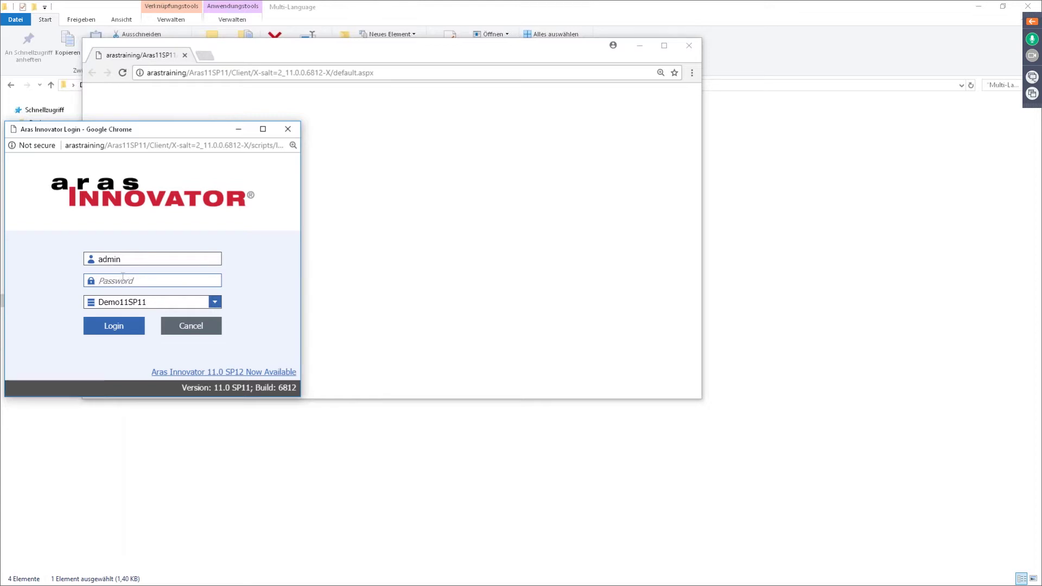
pyautogui.write('innovator')
pyautogui.press('Return')
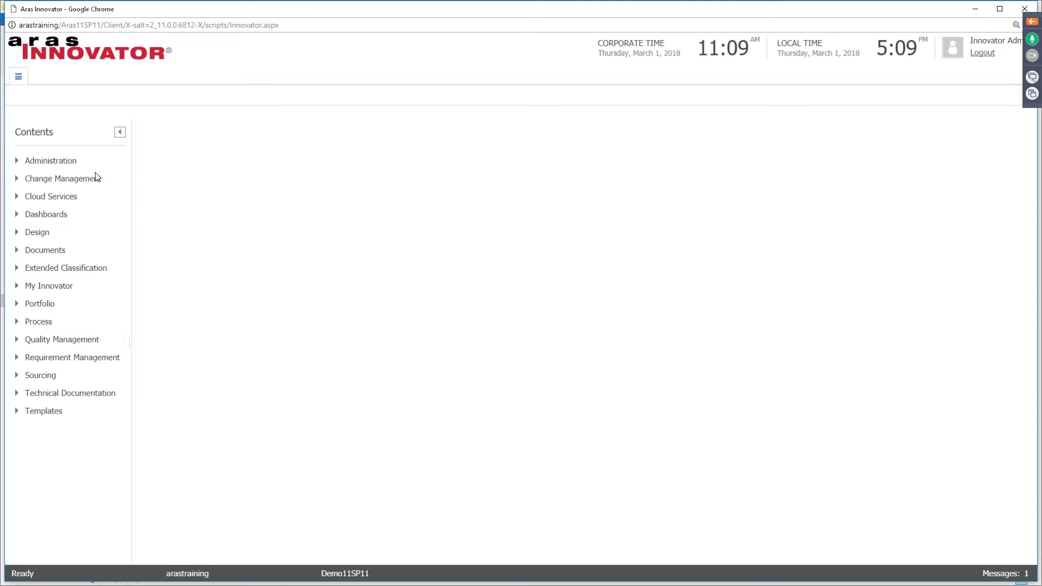
# Step: Search Administration > ItemTypes for the Part ItemType by name and open it for editing
pyautogui.click(17, 161)
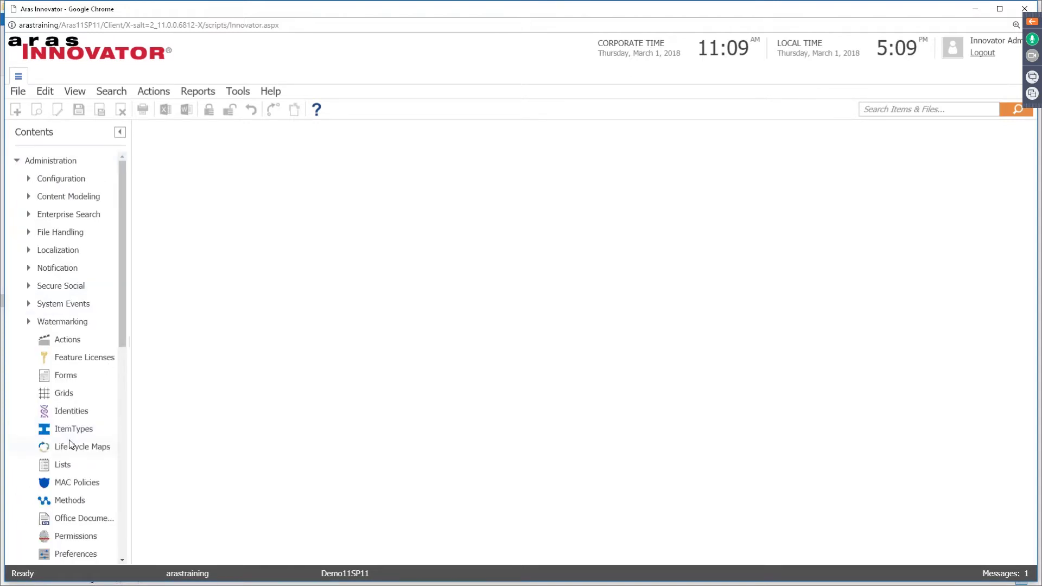
pyautogui.click(83, 431)
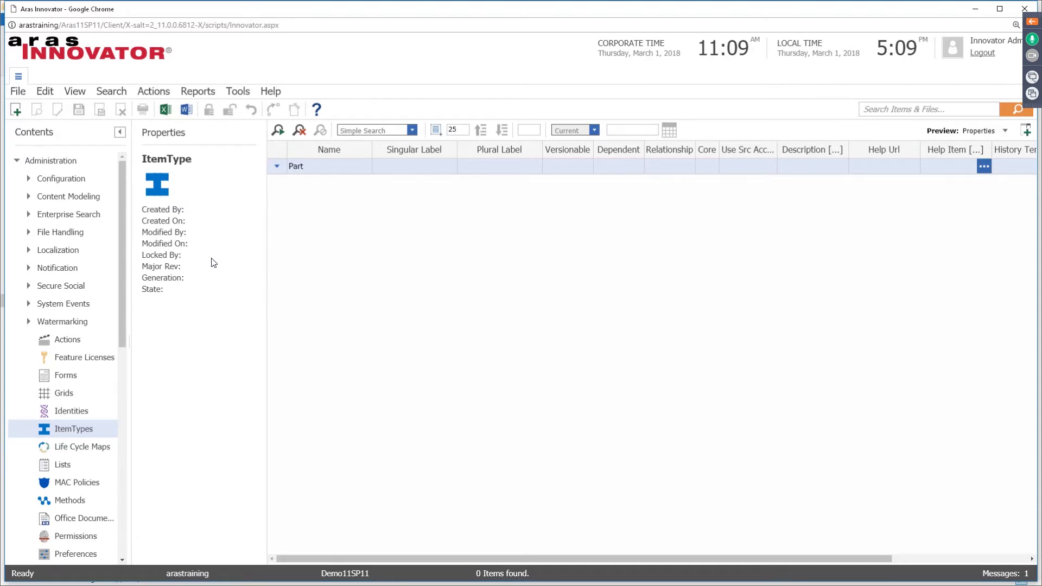
pyautogui.click(293, 168)
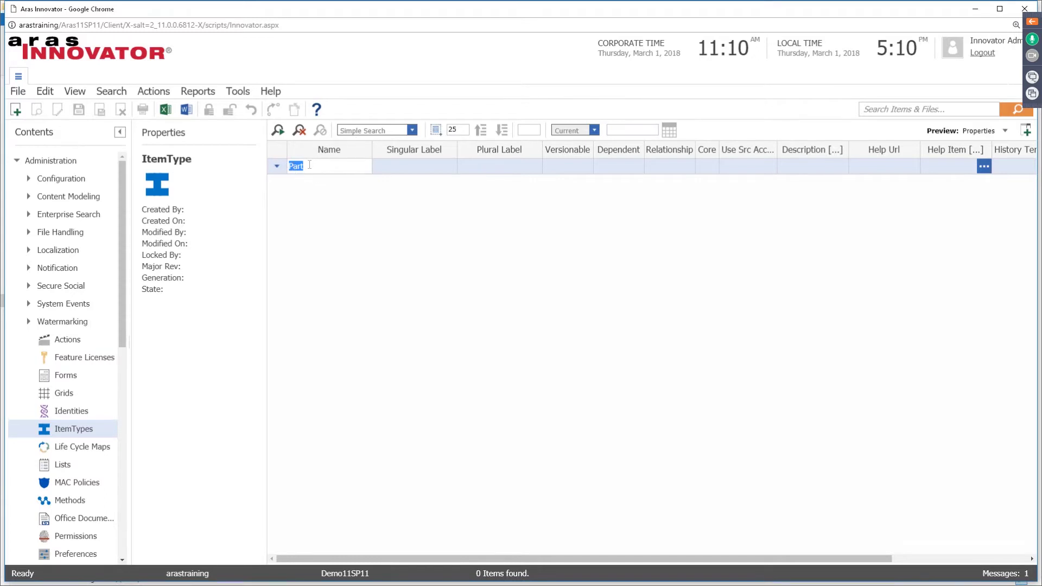
pyautogui.press('Return')
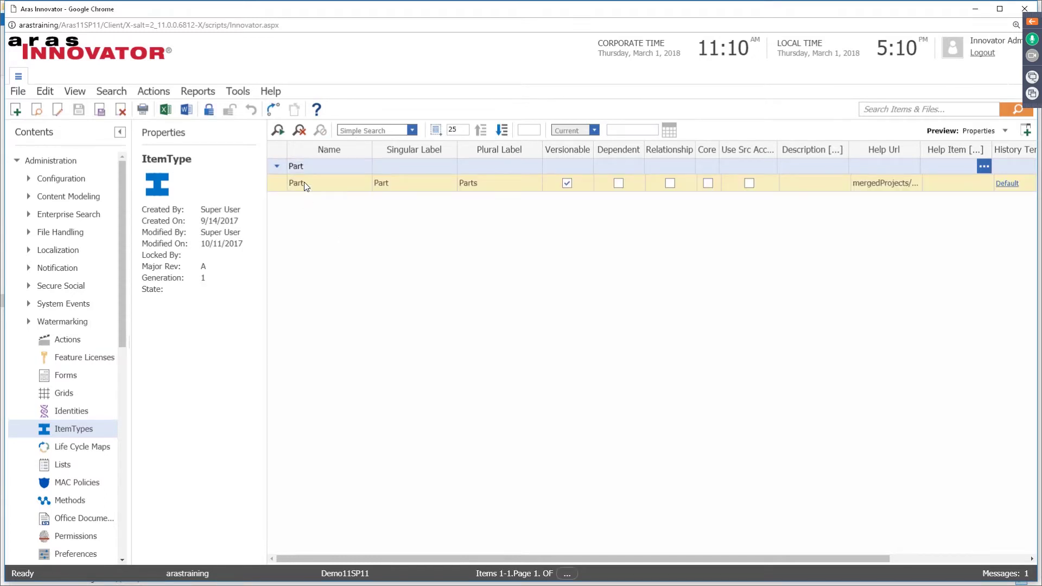
pyautogui.rightClick(304, 184)
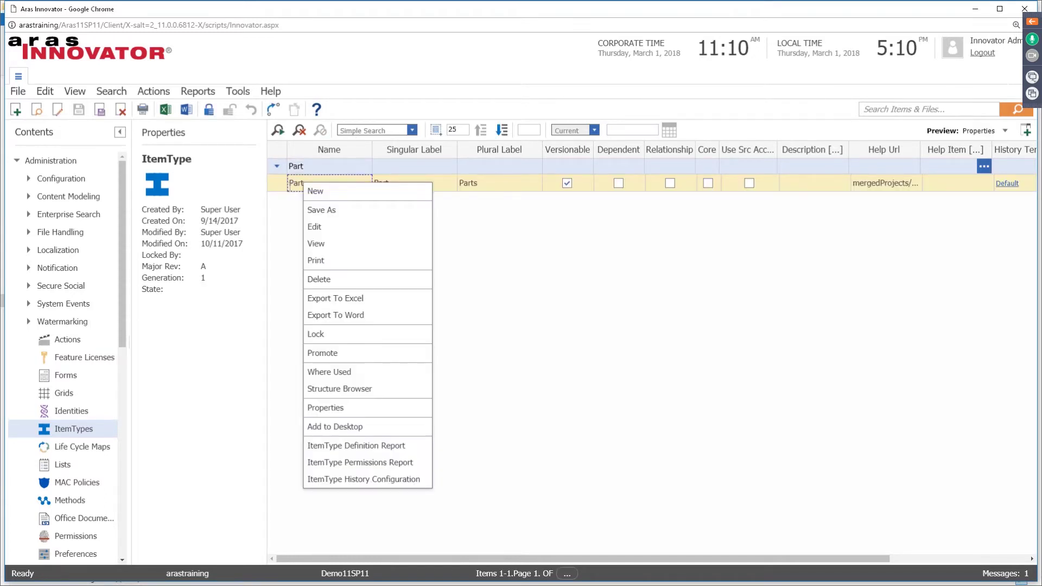
pyautogui.click(318, 230)
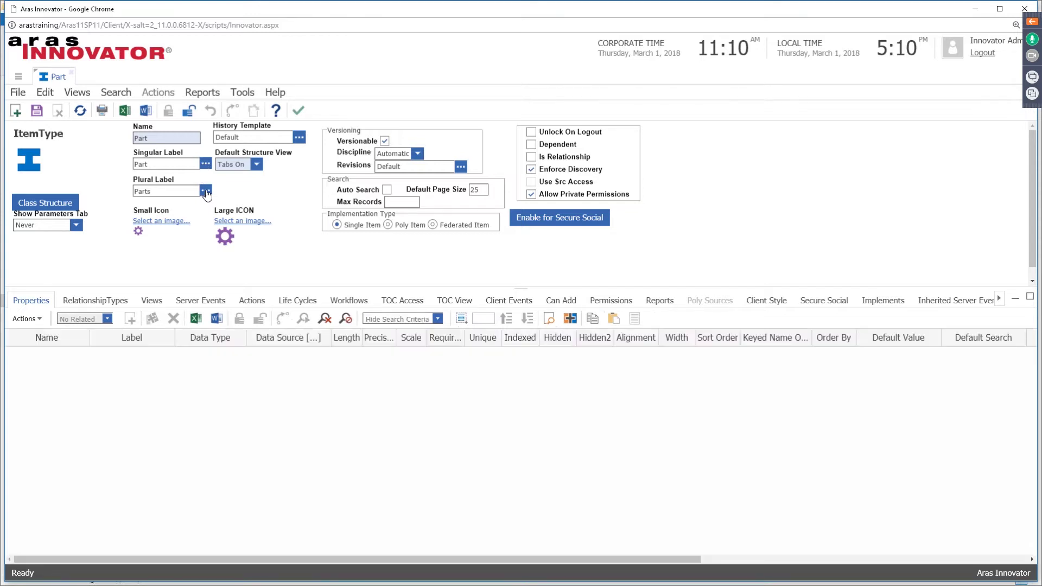
# Step: Check the plural label translations: English Parts and German Teile
pyautogui.click(205, 190)
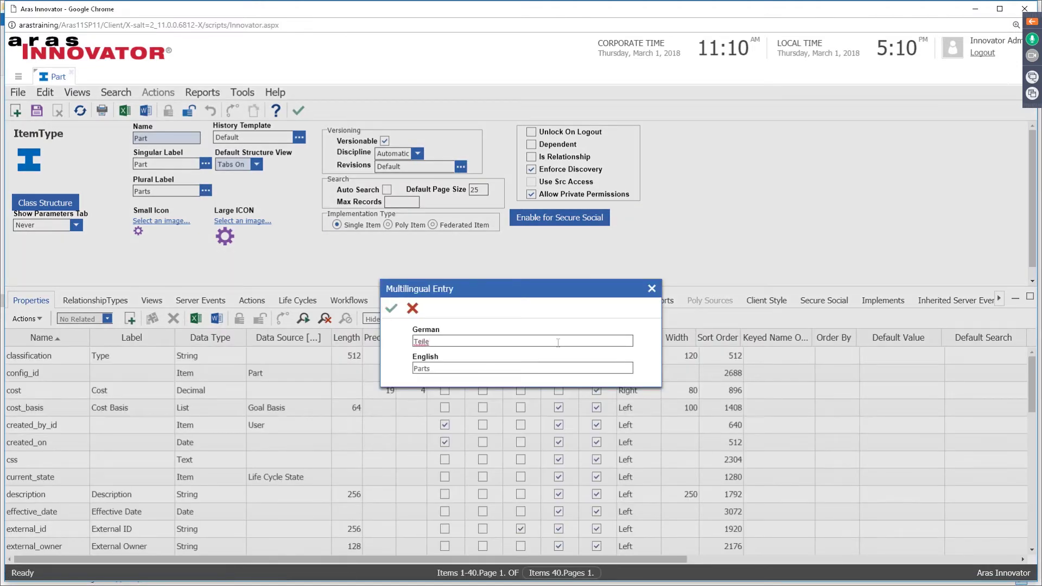
pyautogui.doubleClick(428, 369)
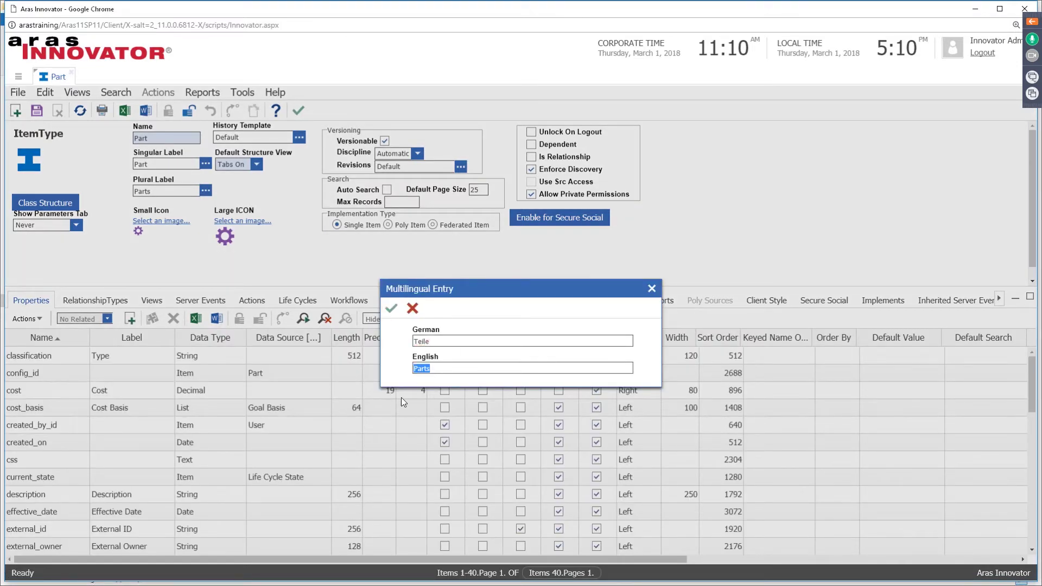
pyautogui.doubleClick(433, 343)
pyautogui.click(652, 289)
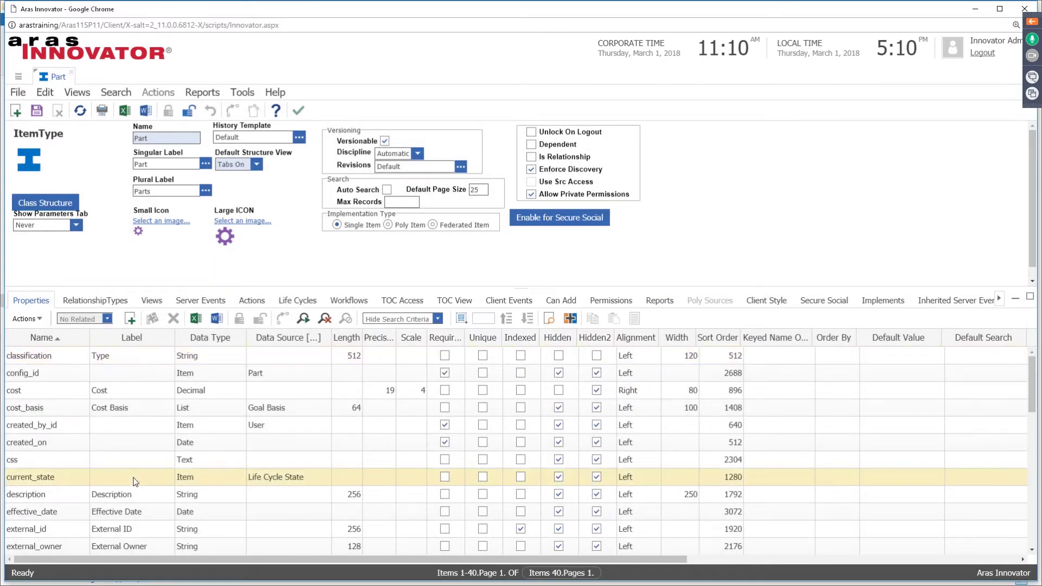
# Step: Check the description property's label translation, Description / Beschreibung
pyautogui.click(151, 502)
pyautogui.click(156, 503)
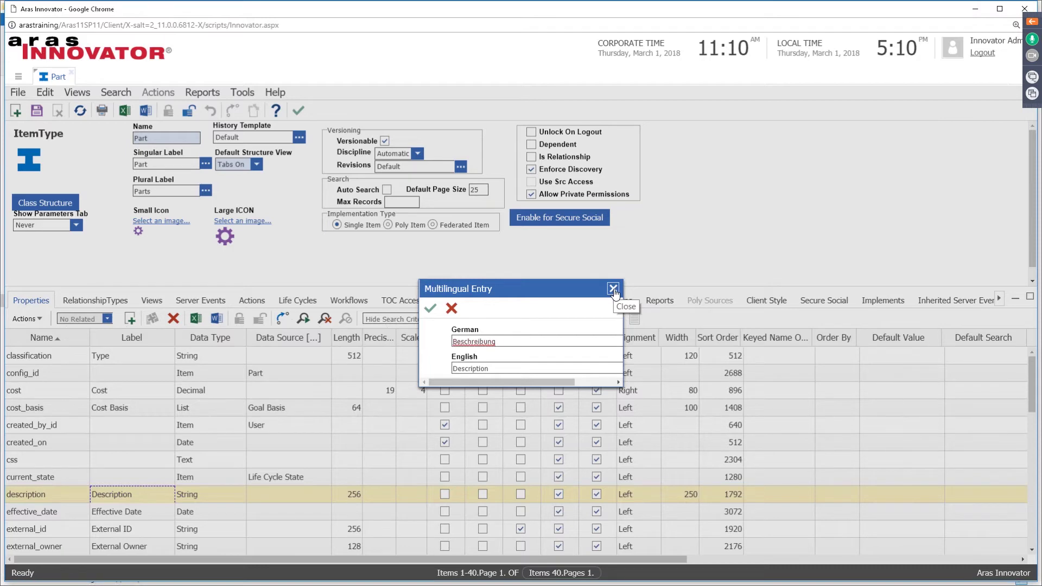
pyautogui.click(613, 290)
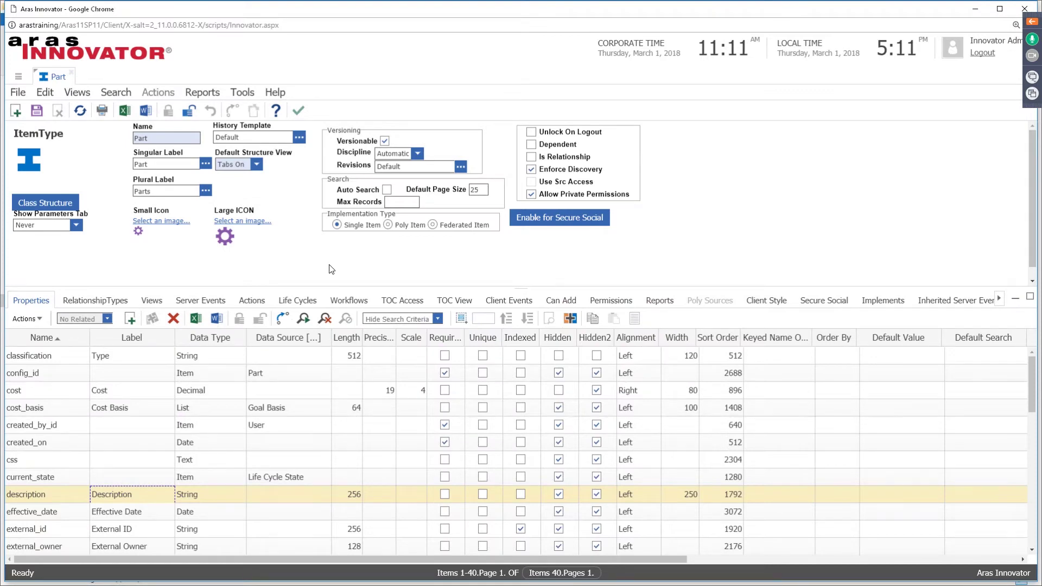
# Step: Close the Part form, log out of Aras Innovator, and reveal Chrome's advanced settings
pyautogui.click(70, 73)
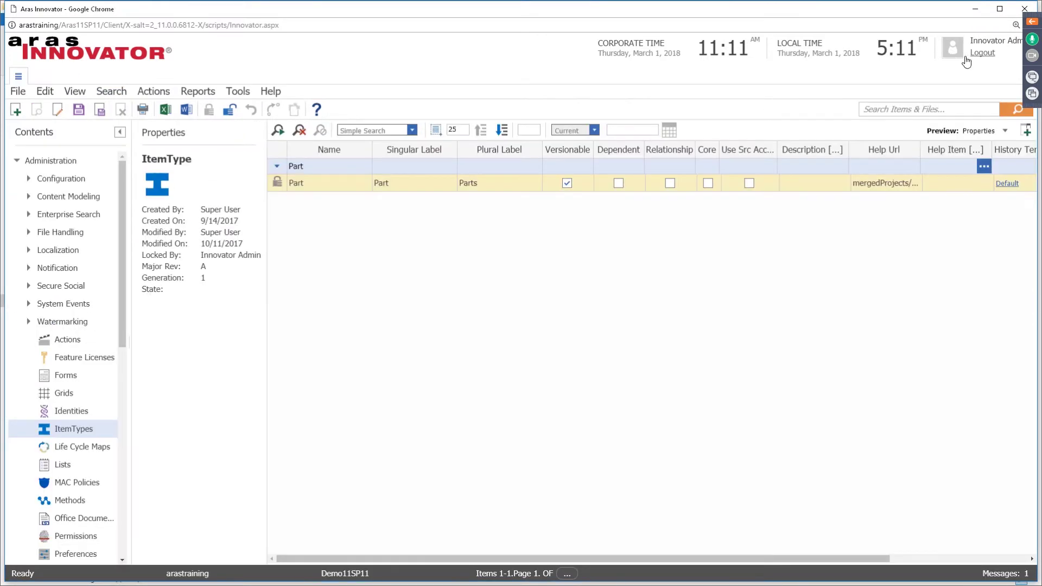
pyautogui.click(977, 52)
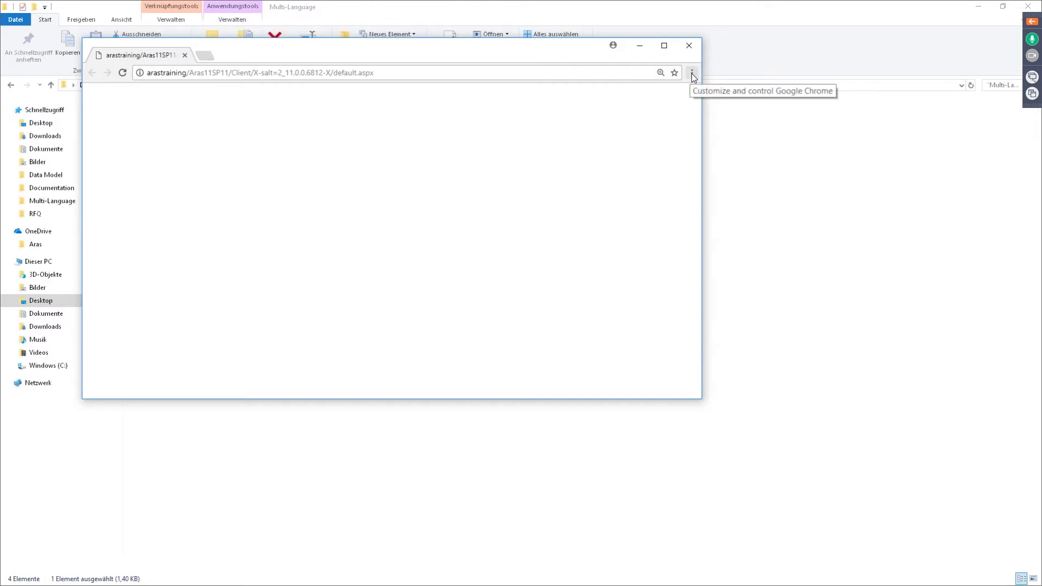
pyautogui.click(693, 73)
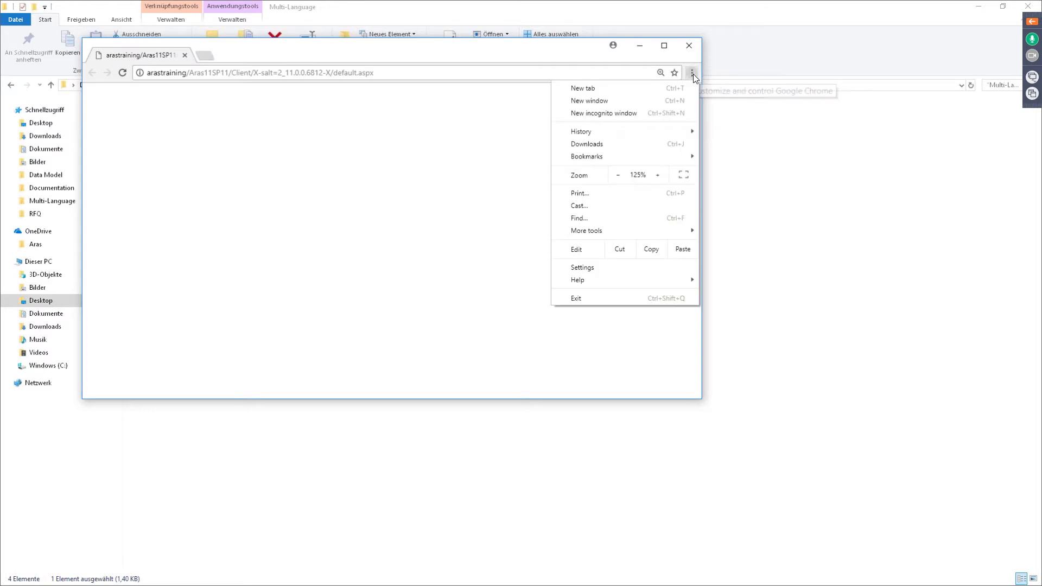
pyautogui.click(583, 268)
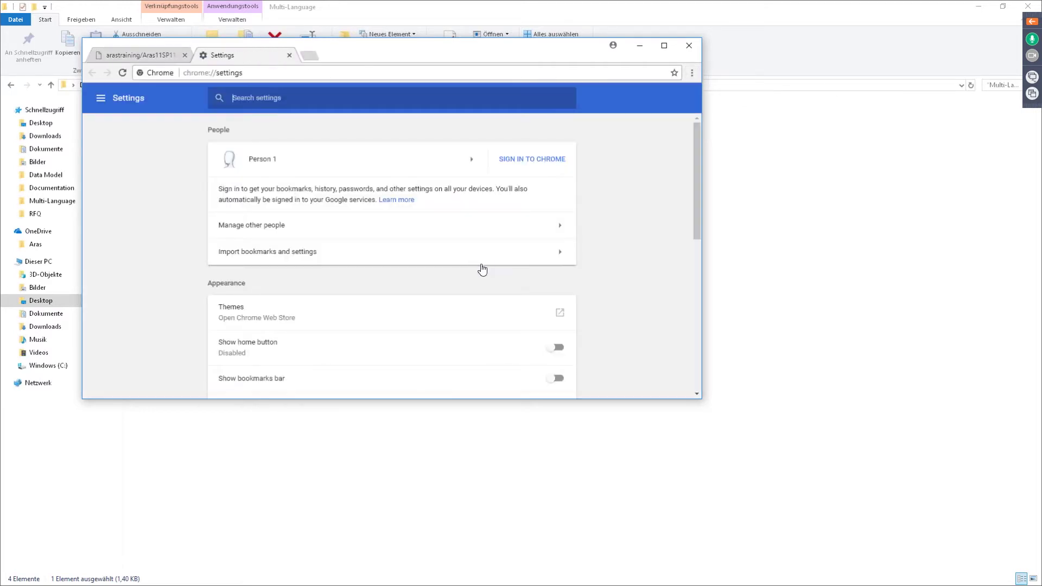
pyautogui.scroll(-1, 419, 274)
pyautogui.scroll(-5, 421, 276)
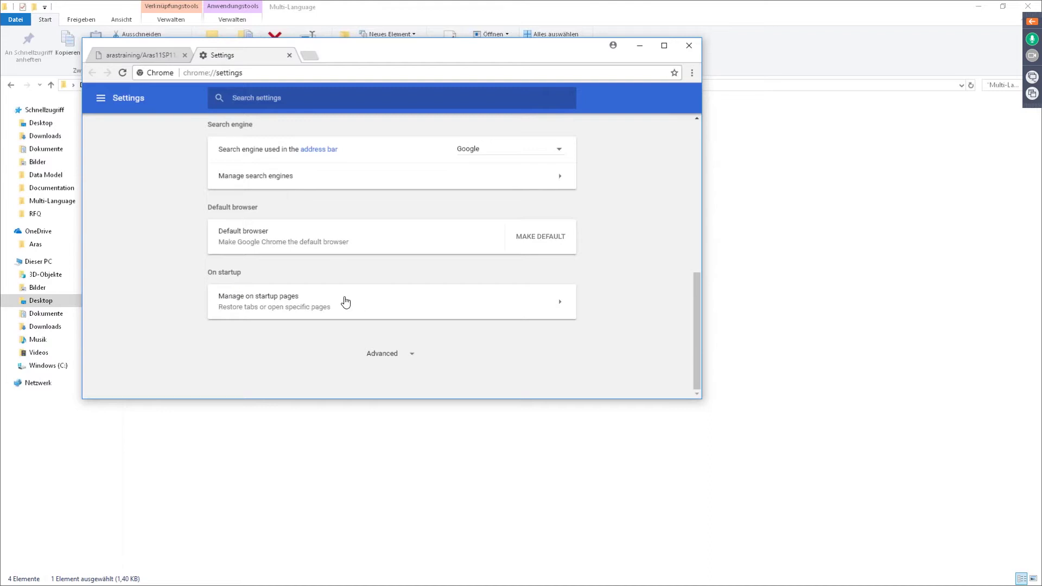
pyautogui.click(409, 355)
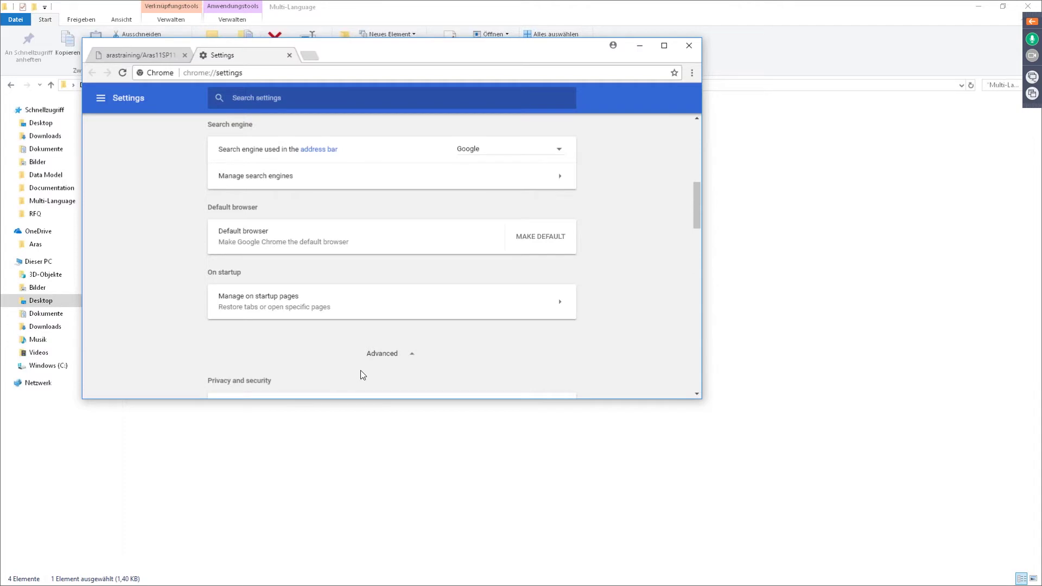
# Step: Move German to the top of Chrome's preferred language order
pyautogui.scroll(-8, 366, 342)
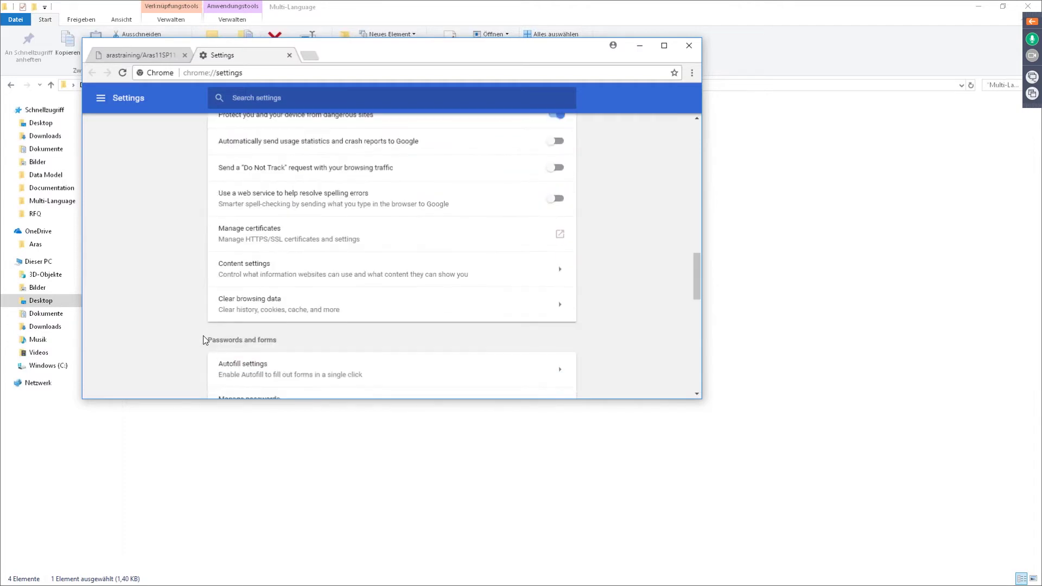
pyautogui.scroll(-3, 401, 328)
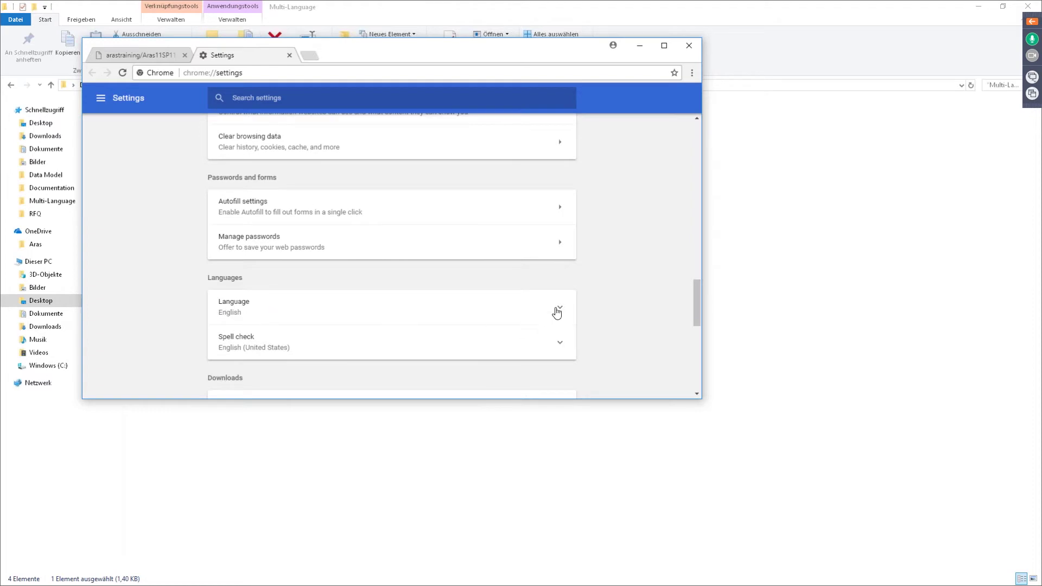
pyautogui.click(559, 310)
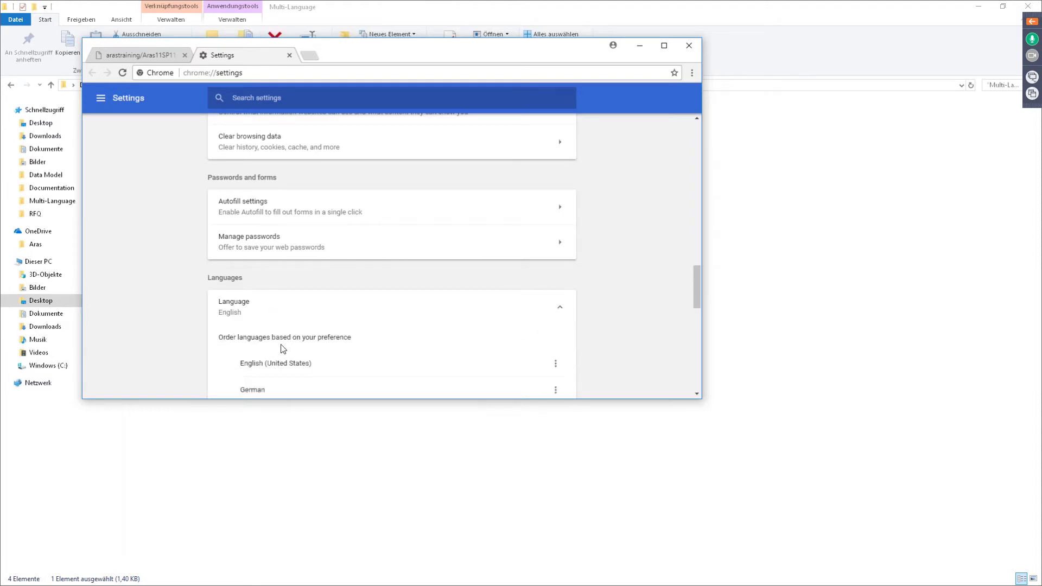
pyautogui.scroll(-2, 280, 351)
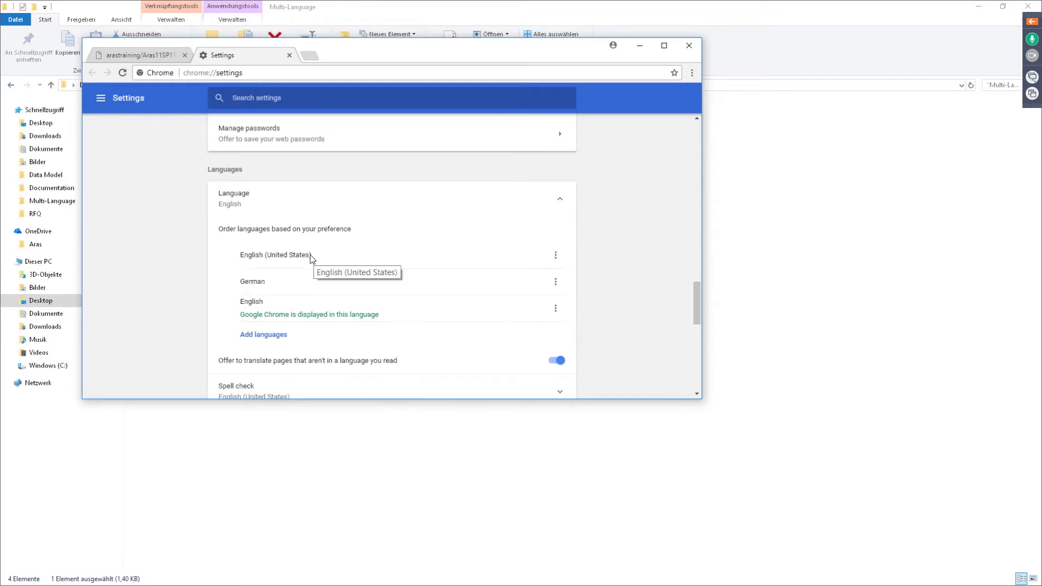
pyautogui.click(555, 282)
pyautogui.click(429, 329)
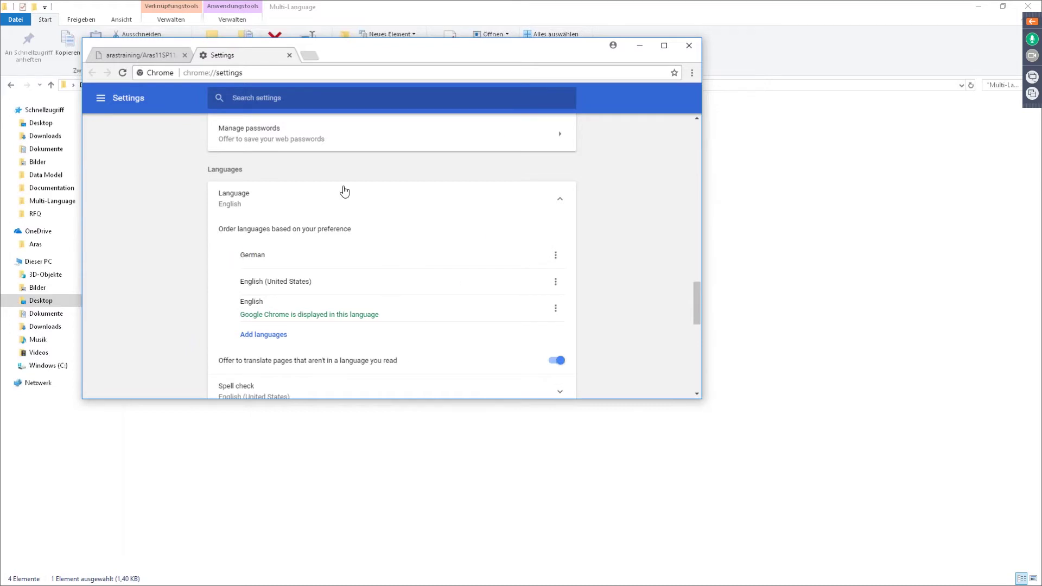
# Step: Close Chrome and sign back in to Demo11SP11 via the Aras VM Login shortcut
pyautogui.click(690, 46)
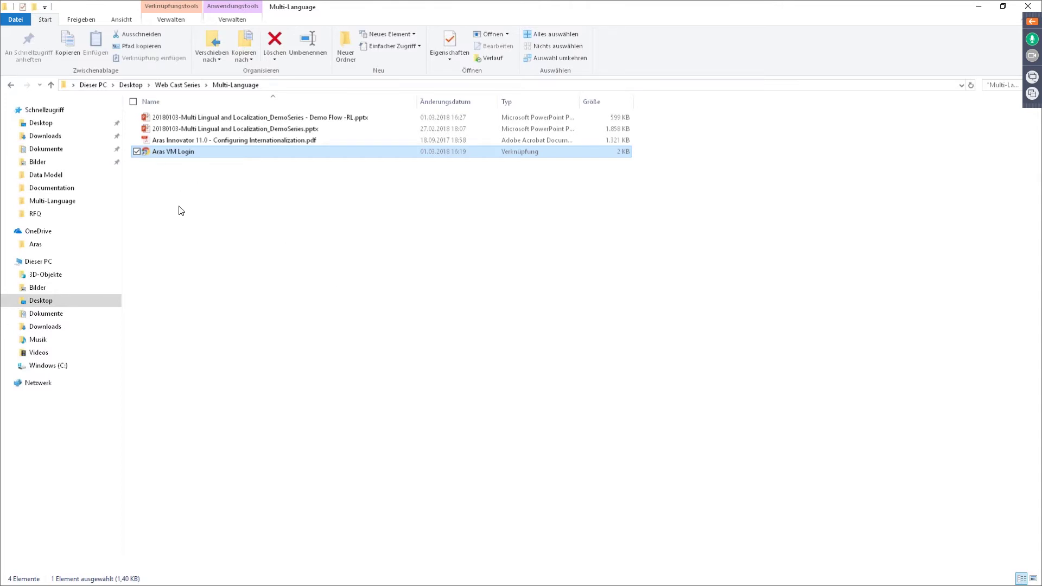
pyautogui.doubleClick(165, 155)
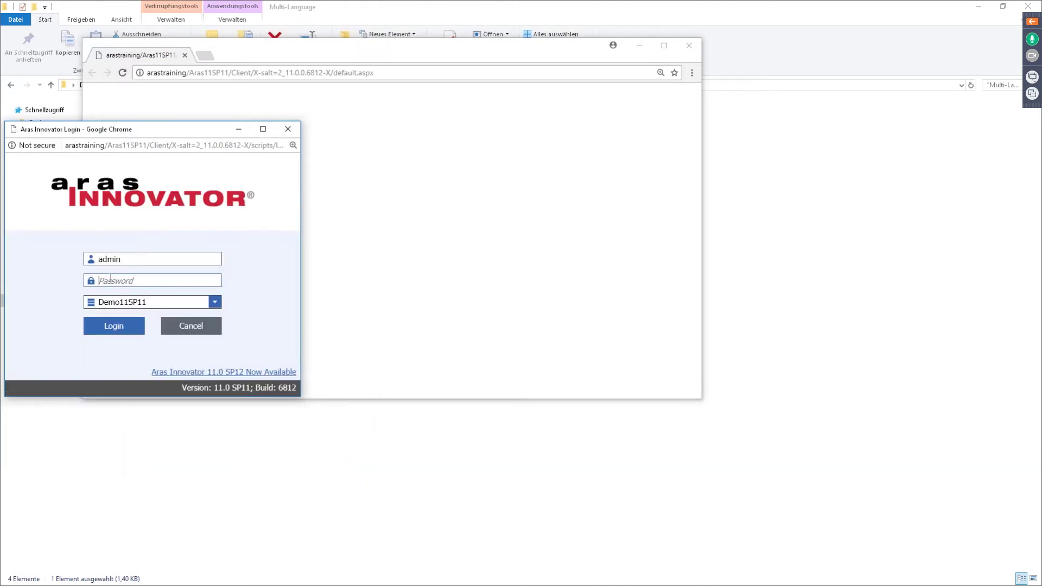
pyautogui.write('innovator')
pyautogui.press('Return')
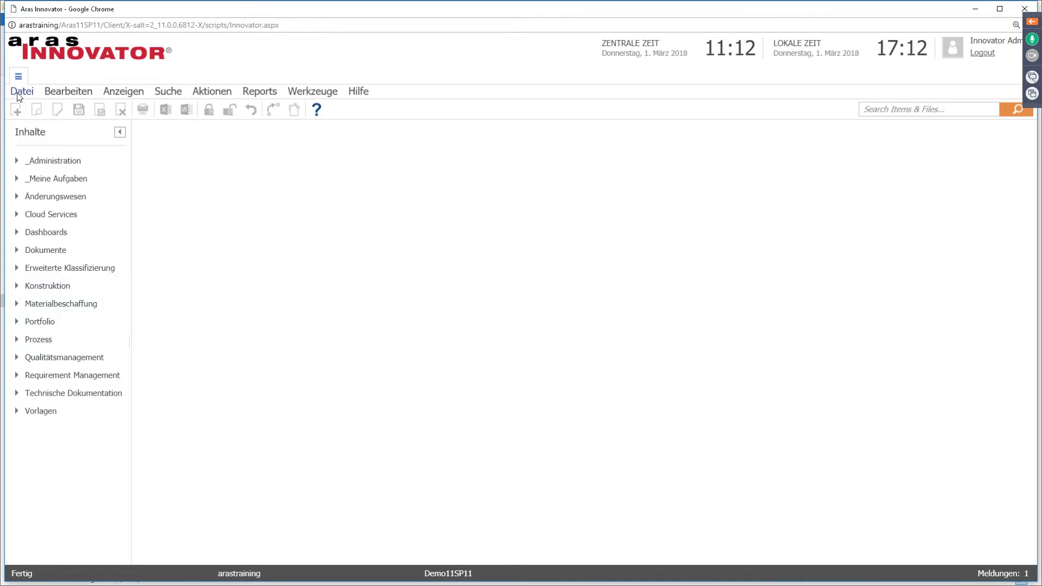
# Step: Browse the edit, view, search, tools and settings menus now labelled in German
pyautogui.click(63, 88)
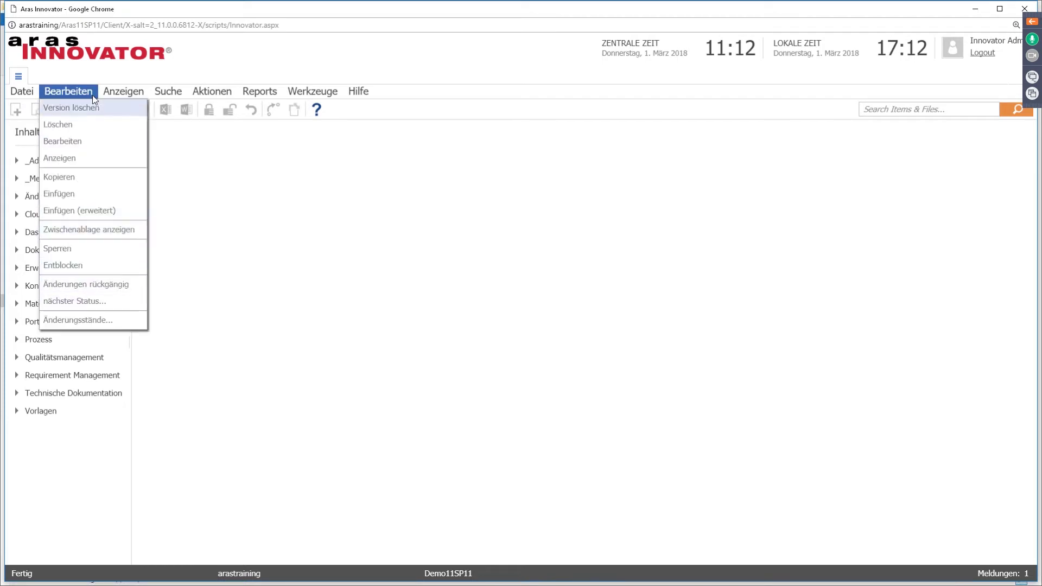
pyautogui.click(145, 148)
pyautogui.click(169, 91)
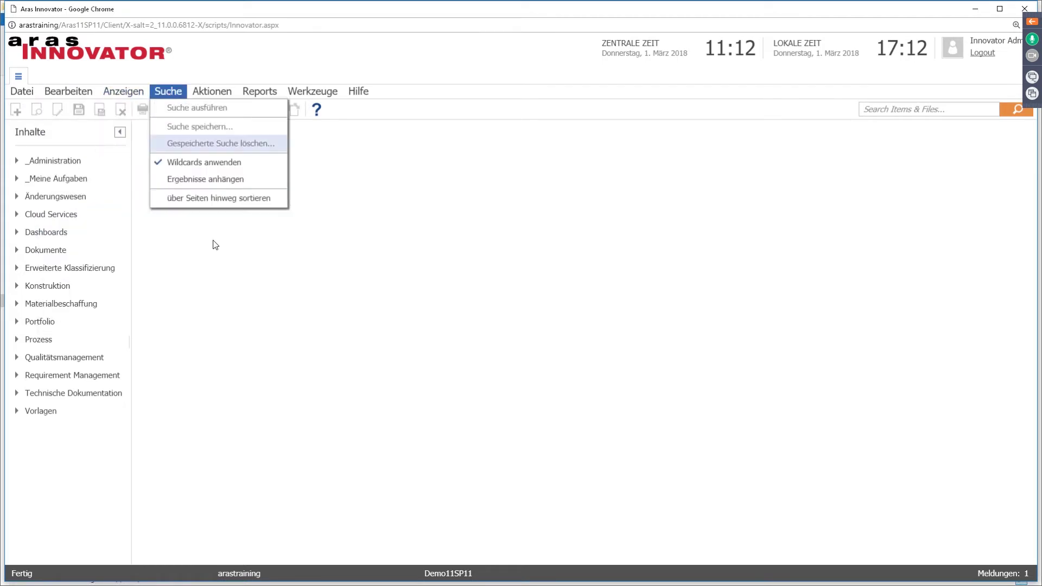
pyautogui.click(312, 91)
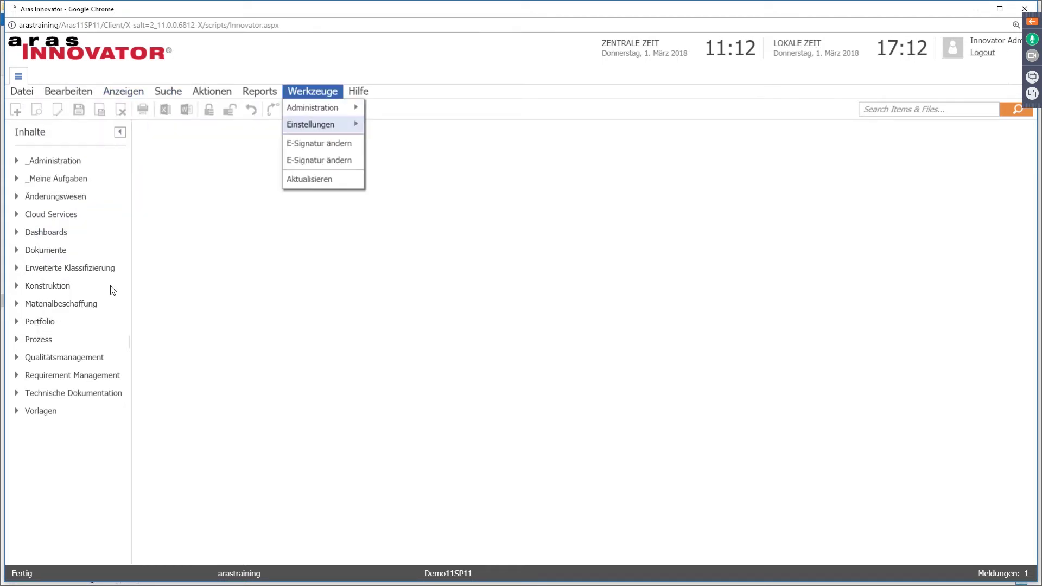
pyautogui.click(232, 328)
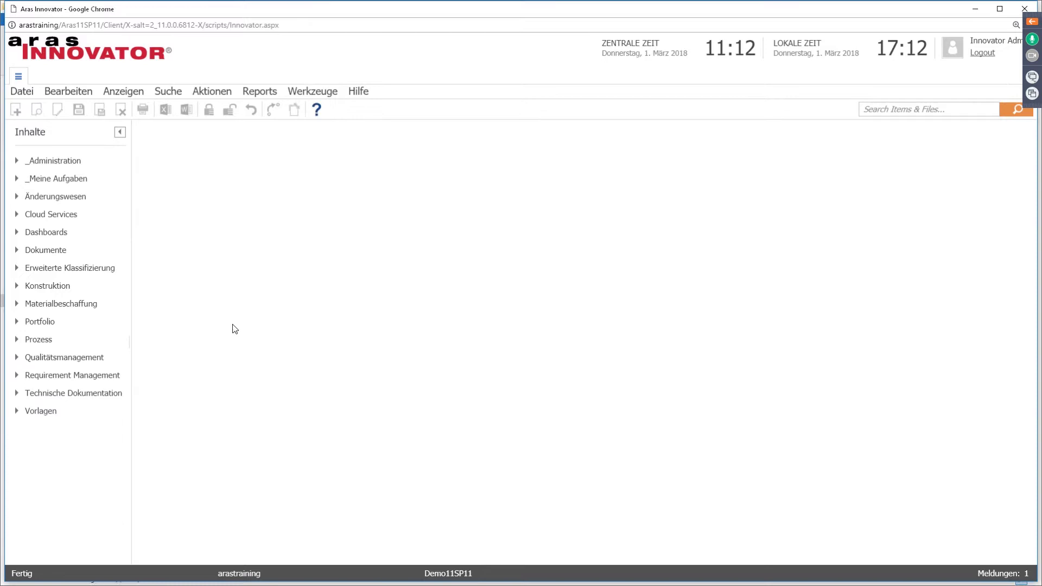
# Step: Expand and collapse Dokumente, Konstruktion, Teile and Materialbeschaffung in the Inhalte tree
pyautogui.click(16, 251)
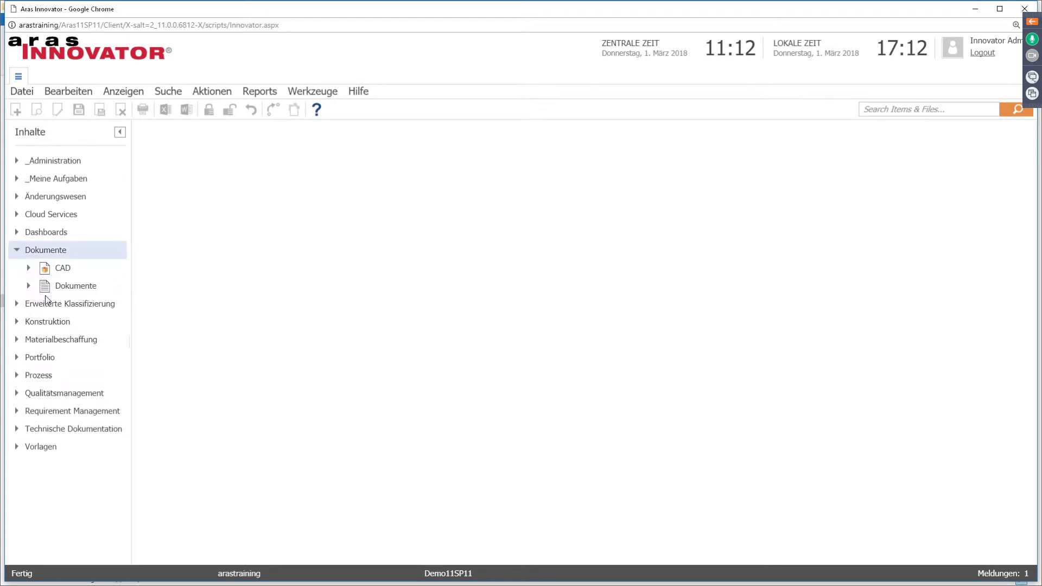
pyautogui.click(17, 323)
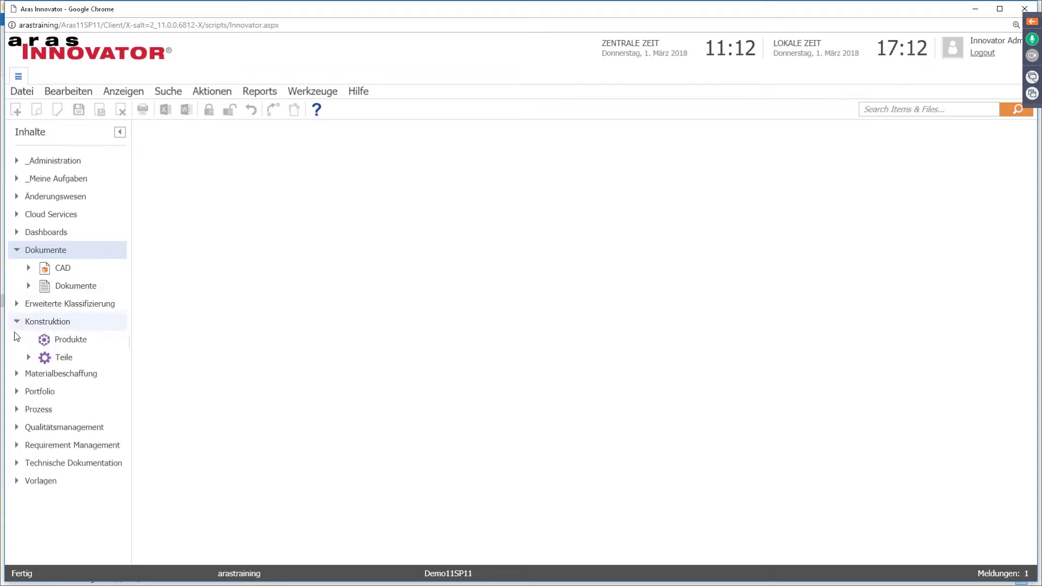
pyautogui.click(29, 358)
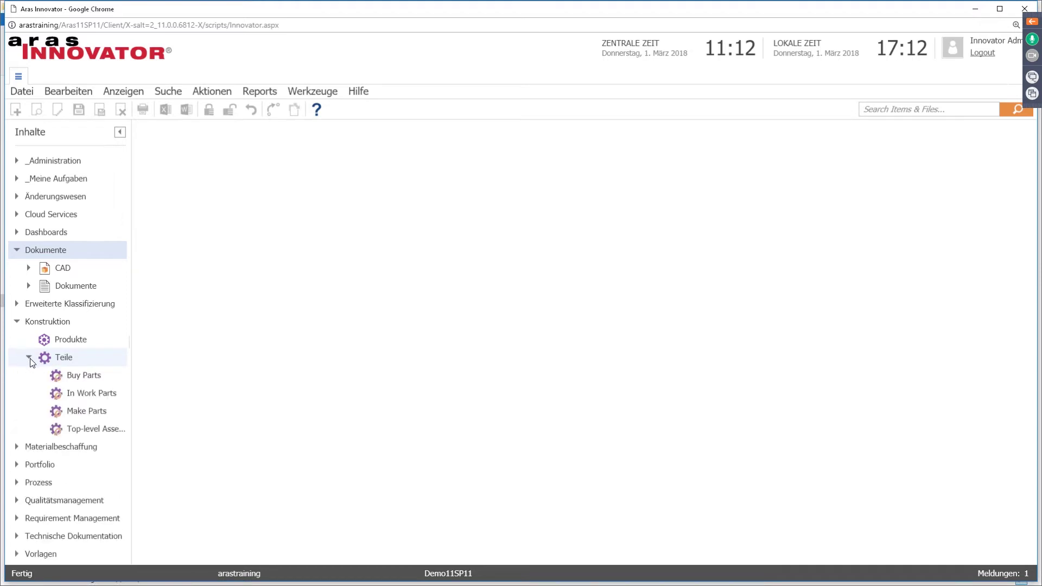
pyautogui.click(17, 447)
pyautogui.scroll(-3, 21, 497)
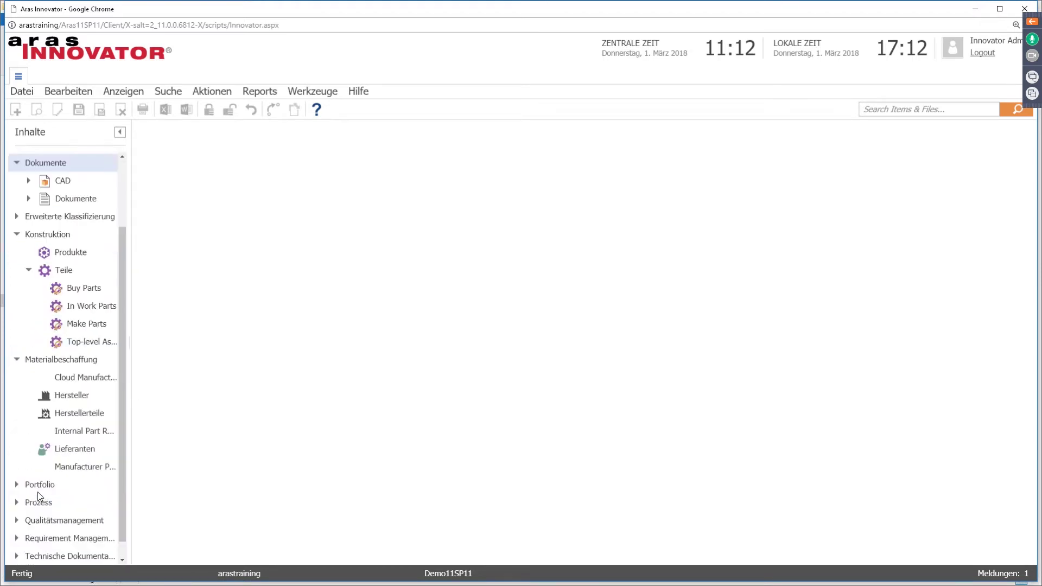
pyautogui.click(17, 345)
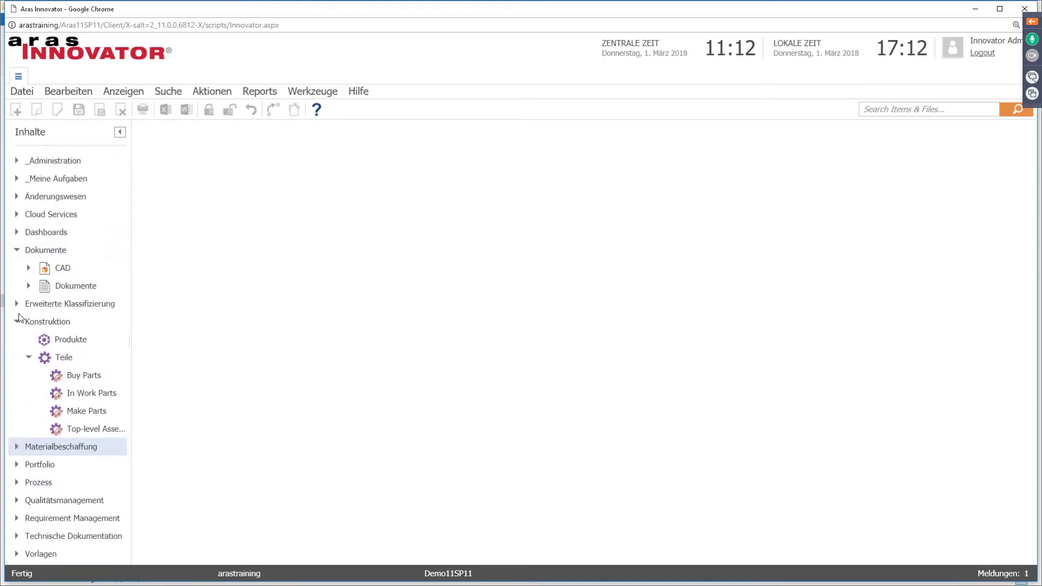
pyautogui.click(17, 320)
pyautogui.click(17, 251)
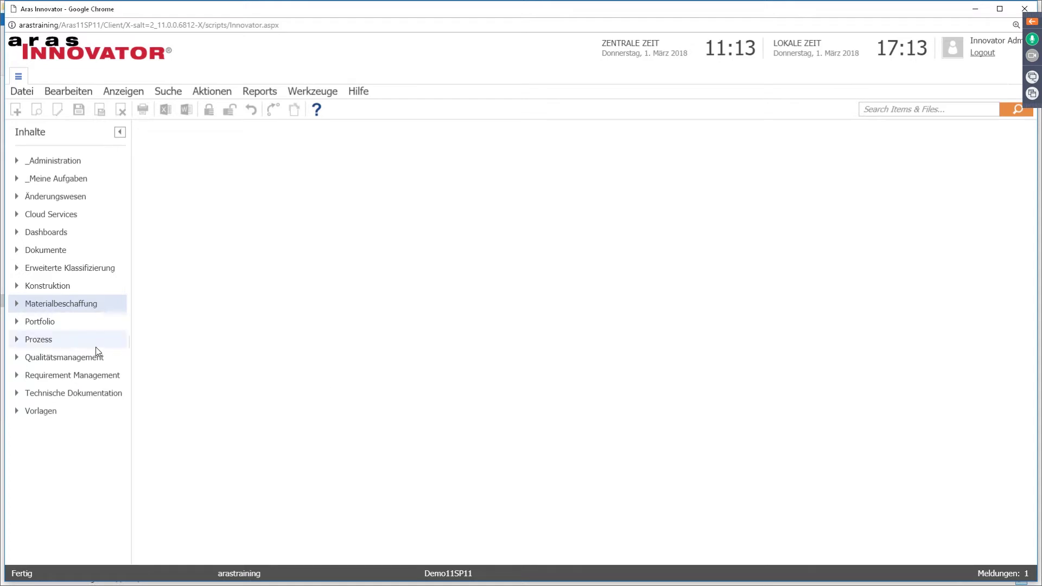
# Step: Expand Portfolio, Requirement Management and Technische Dokumentation, widening the navigation panel to show full names
pyautogui.click(16, 322)
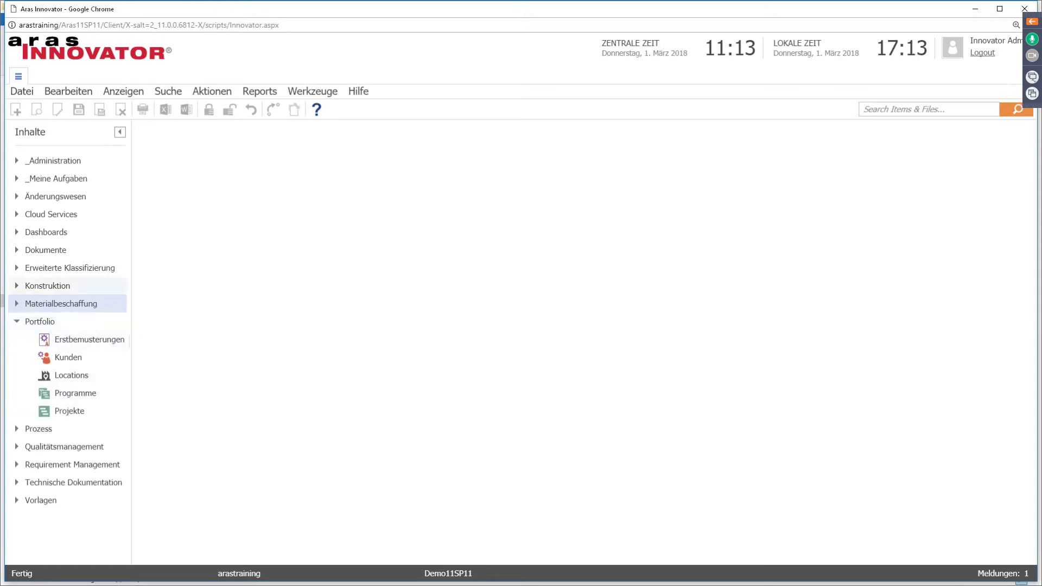
pyautogui.click(16, 250)
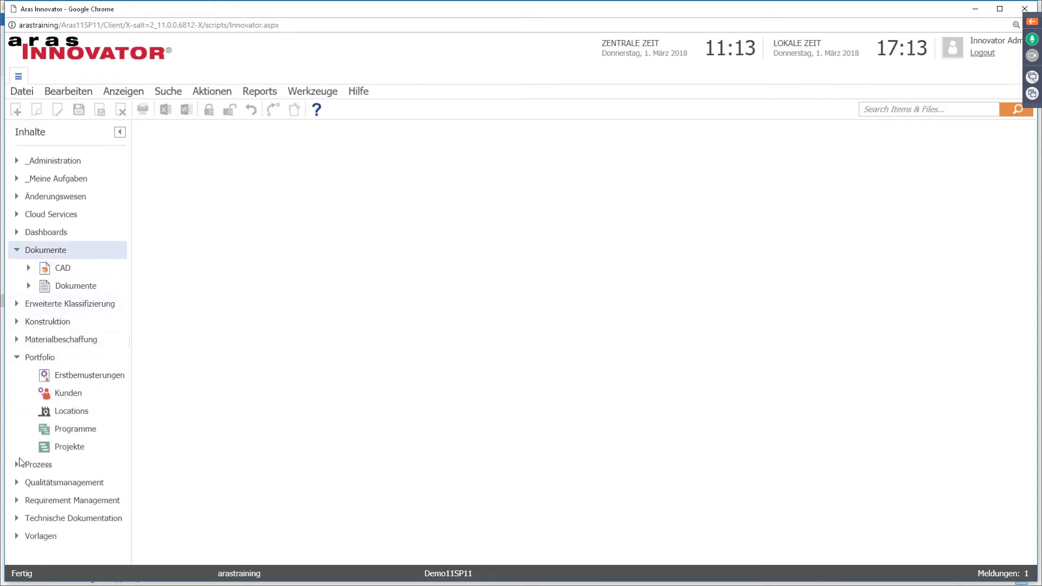
pyautogui.click(16, 250)
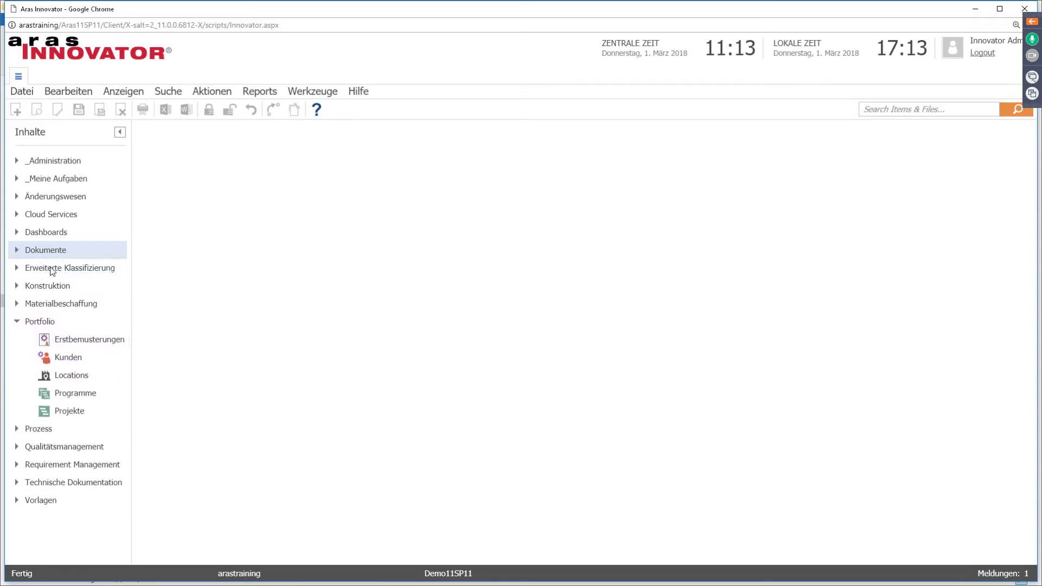
pyautogui.click(17, 322)
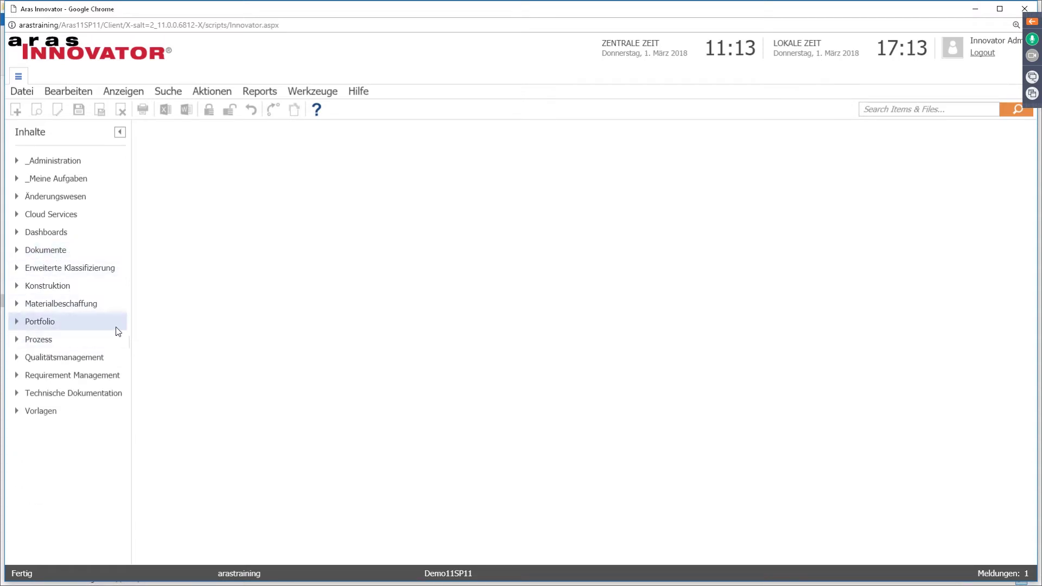
pyautogui.click(17, 375)
pyautogui.click(16, 429)
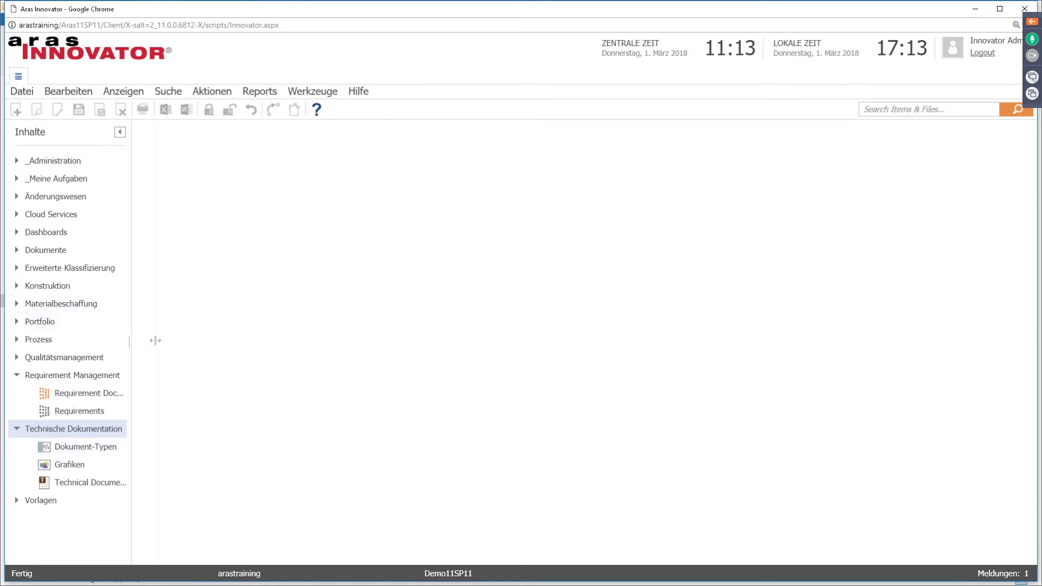
pyautogui.moveTo(155, 341); pyautogui.dragTo(156, 343)
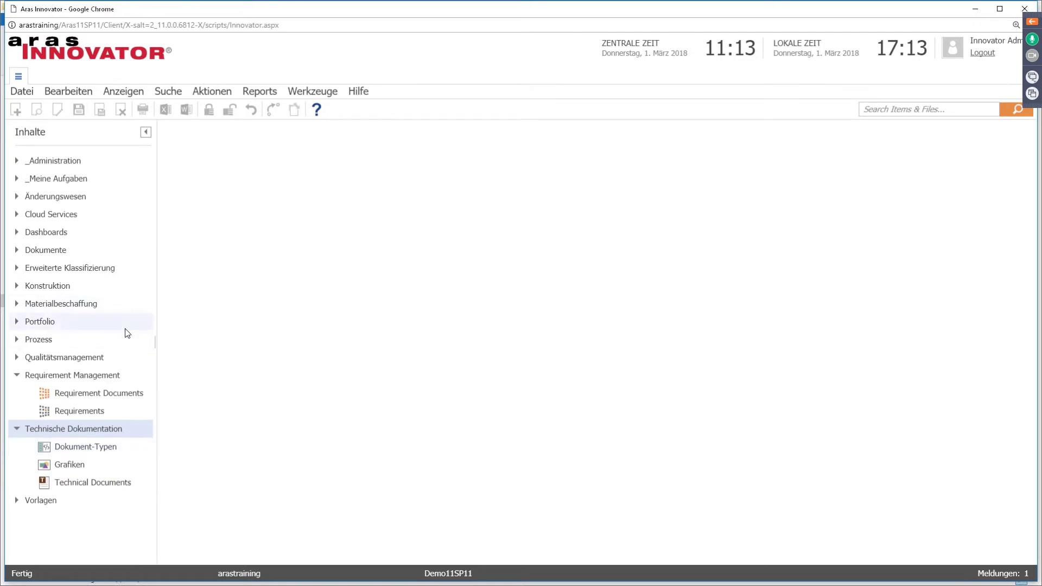
pyautogui.click(17, 376)
pyautogui.click(17, 393)
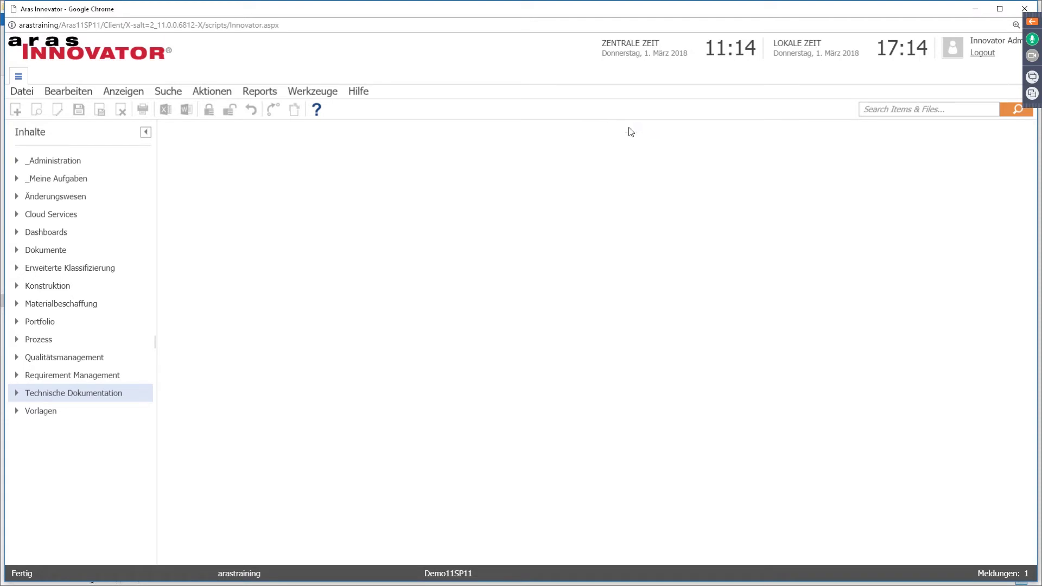
# Step: Minimize the German Innovator window and other windows to reach the remote desktop
pyautogui.click(972, 13)
pyautogui.click(690, 46)
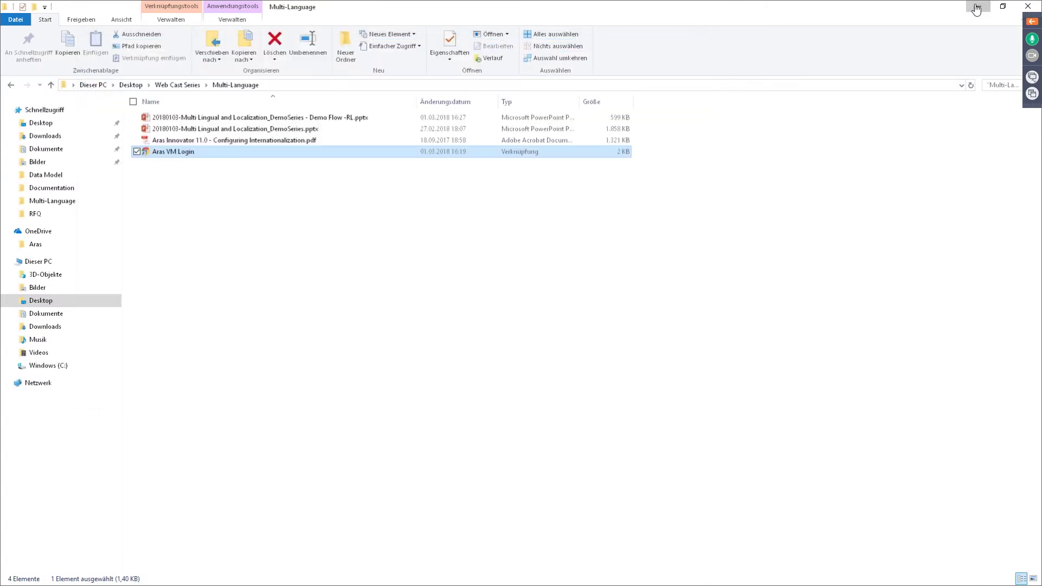
pyautogui.click(976, 9)
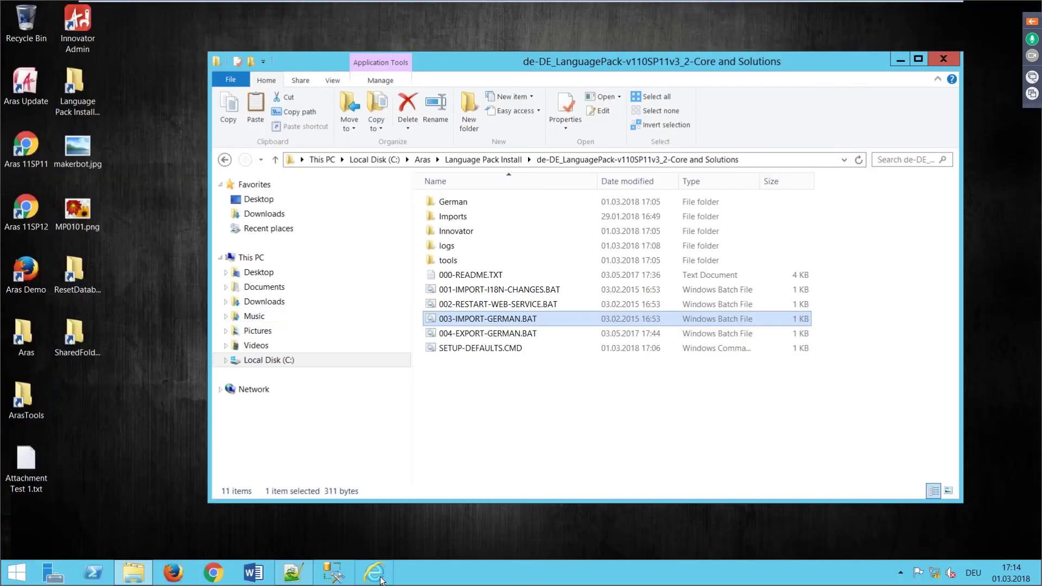
# Step: Log in to Aras11SP11 in Internet Explorer and list the ItemTypes under Administration
pyautogui.doubleClick(444, 290)
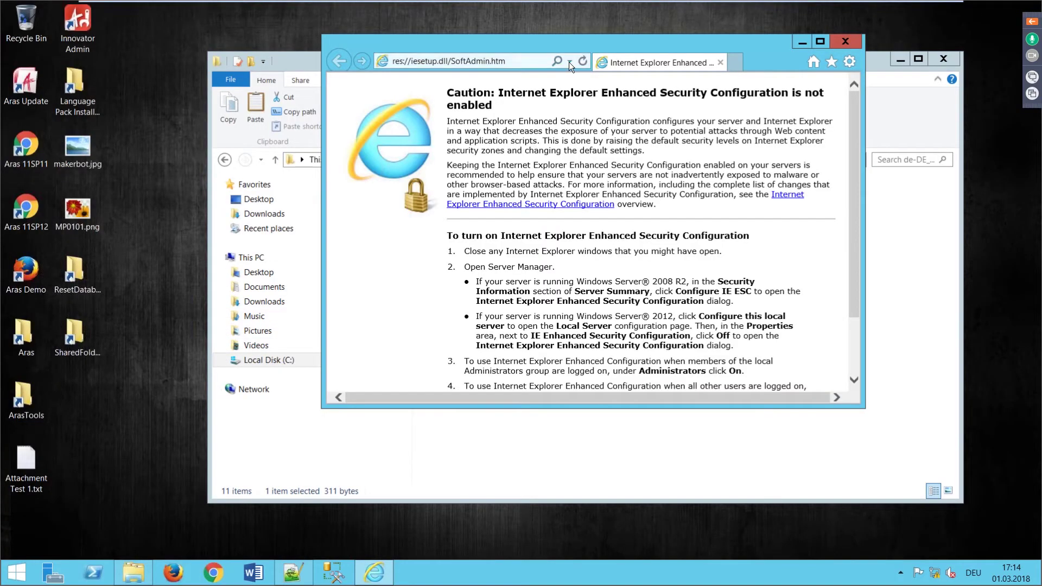
pyautogui.click(570, 61)
pyautogui.click(425, 79)
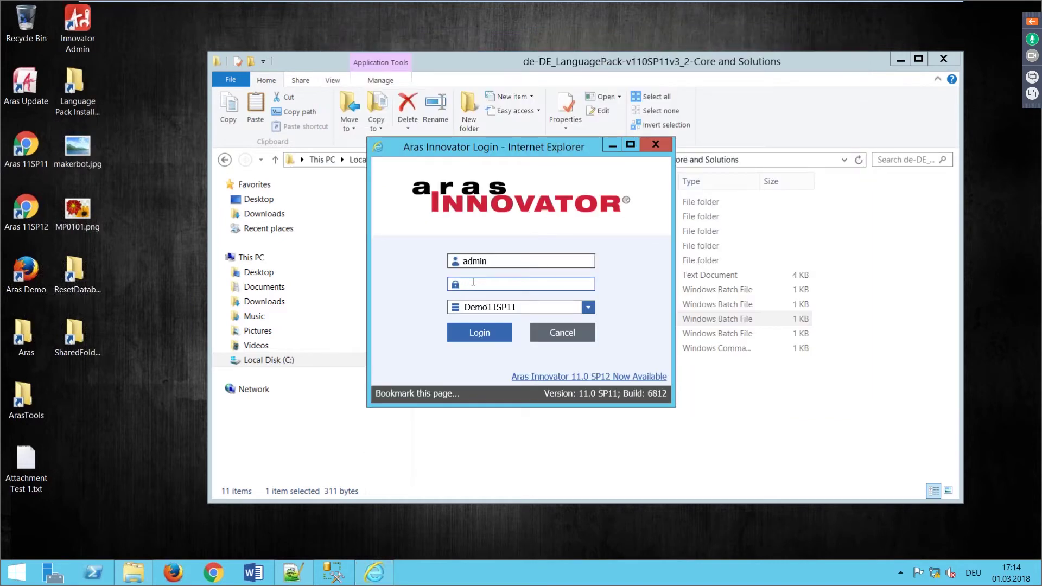
pyautogui.write('innovator')
pyautogui.press('Return')
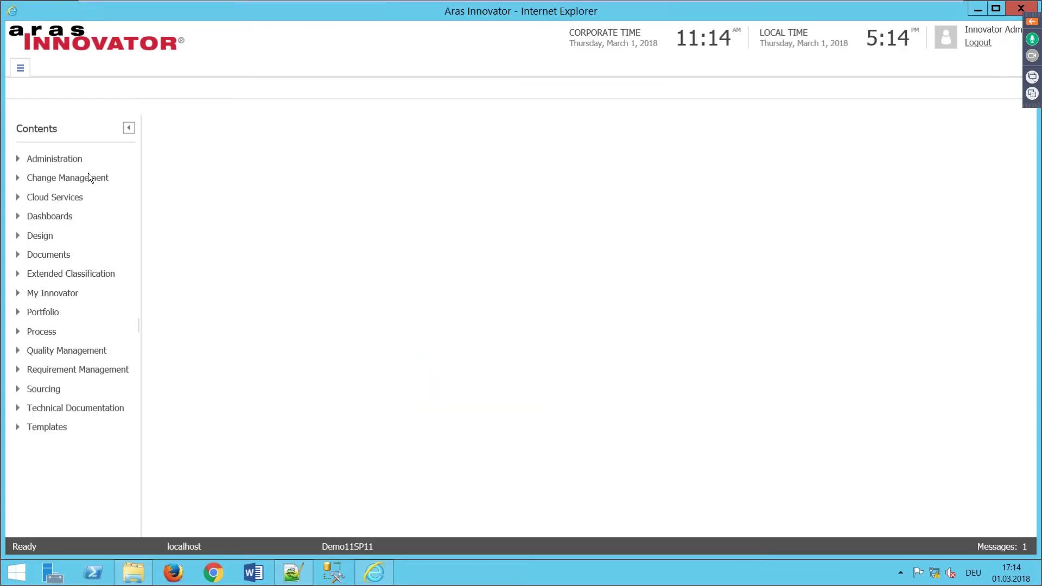
pyautogui.click(18, 159)
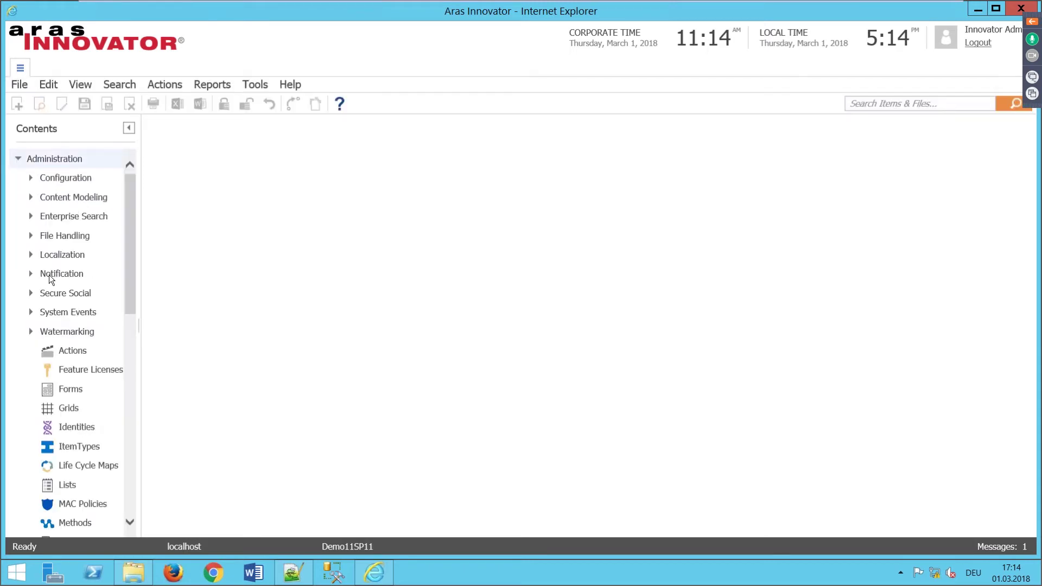
pyautogui.click(74, 447)
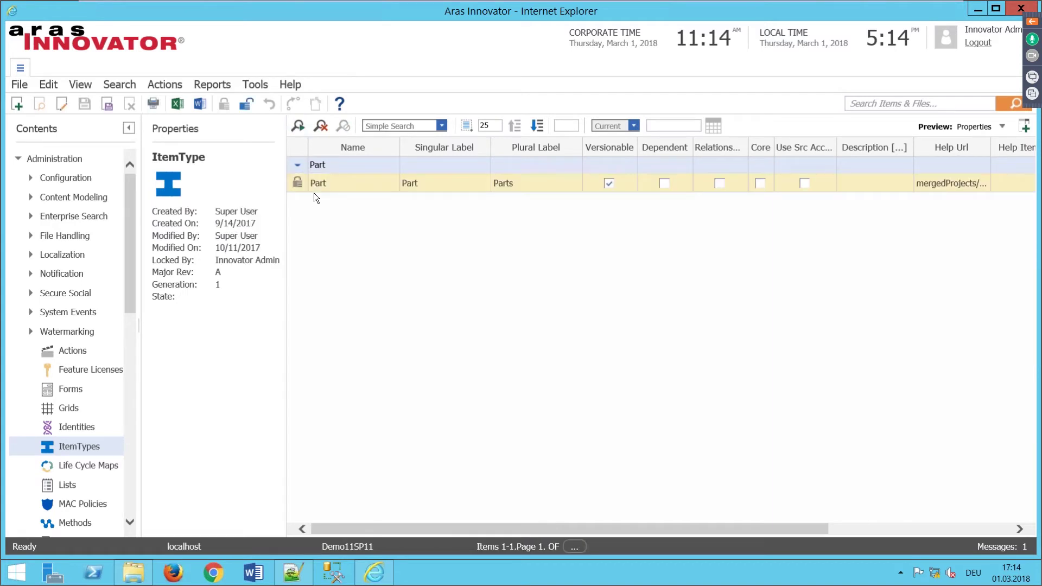
# Step: Open the Part ItemType and select the description property's label in its properties list
pyautogui.doubleClick(295, 181)
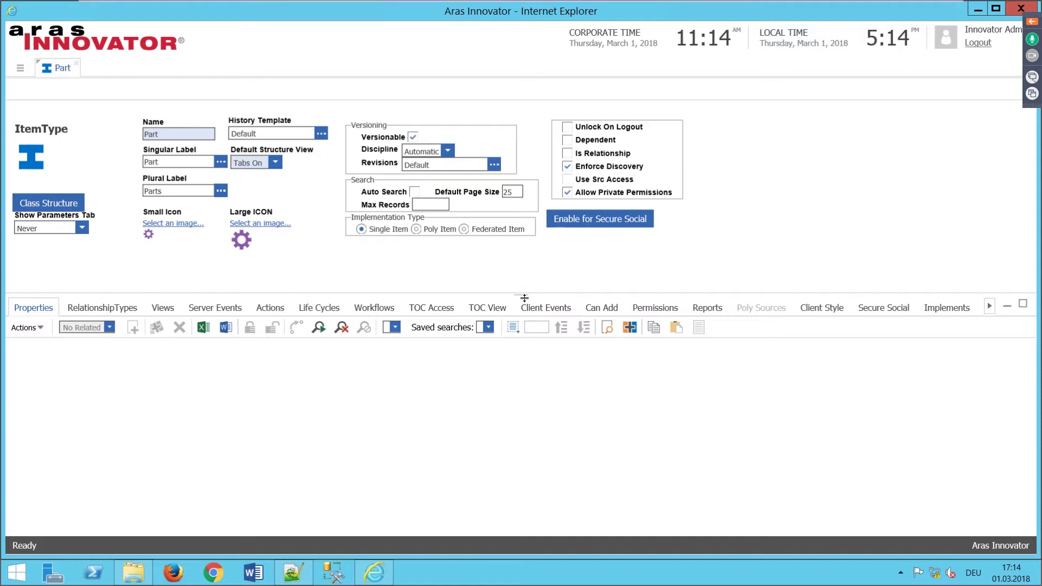
pyautogui.moveTo(524, 298); pyautogui.dragTo(519, 267)
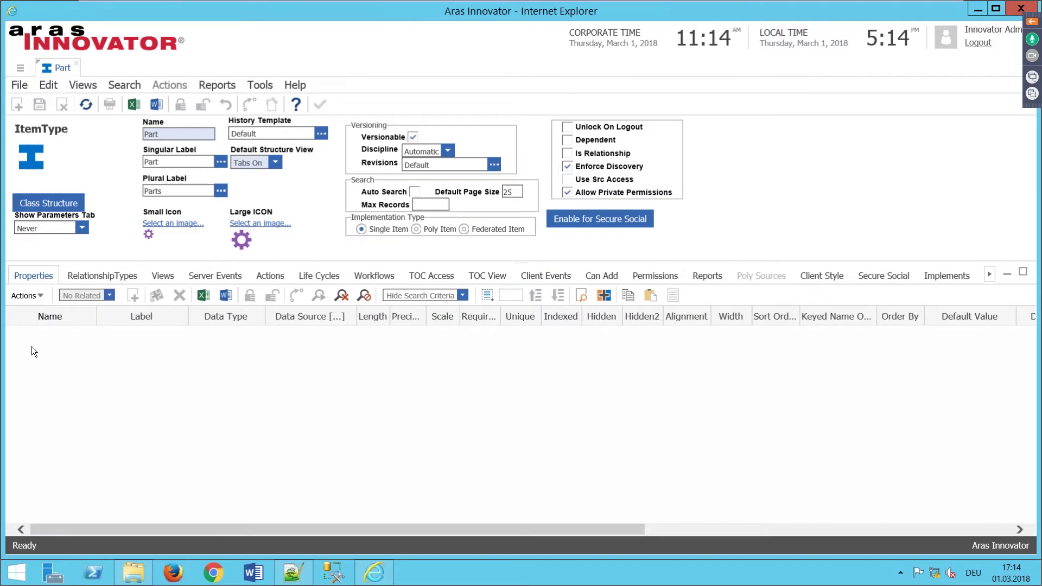
pyautogui.click(77, 389)
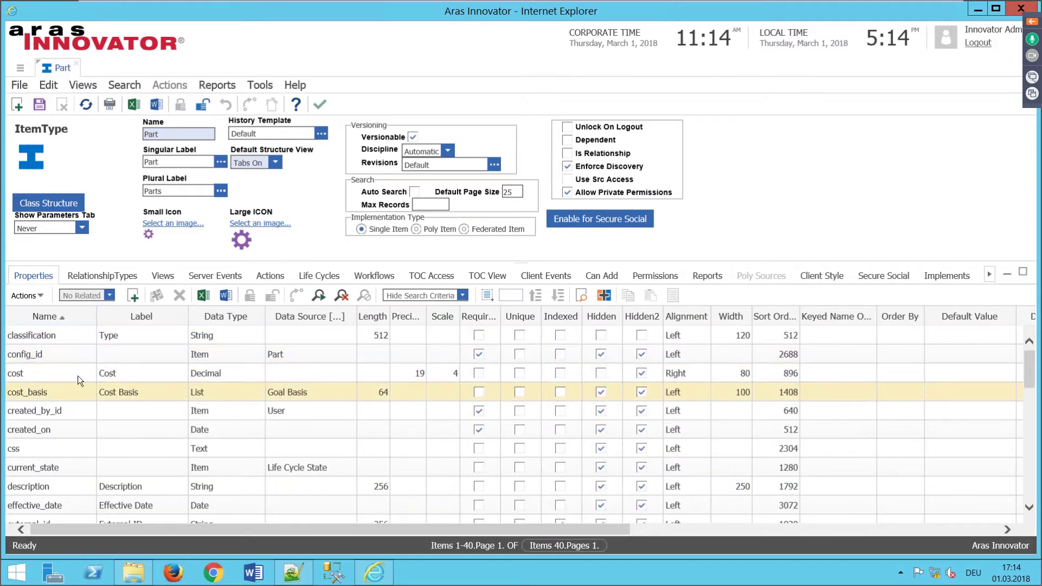
pyautogui.click(160, 486)
pyautogui.click(159, 487)
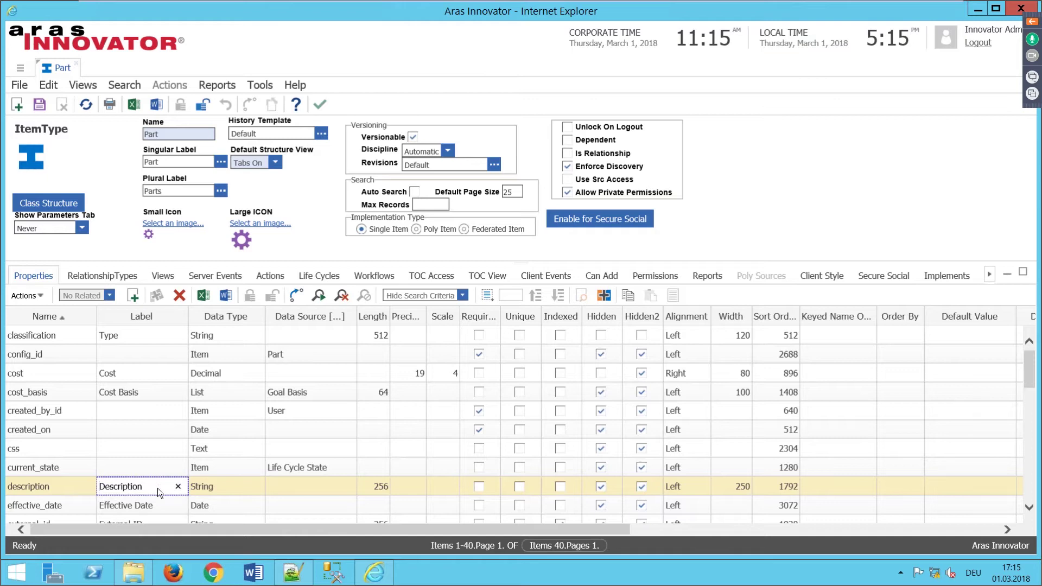
# Step: Set the label to English 'Part Description' and German 'Teile-Beschreibung'
pyautogui.click(324, 458)
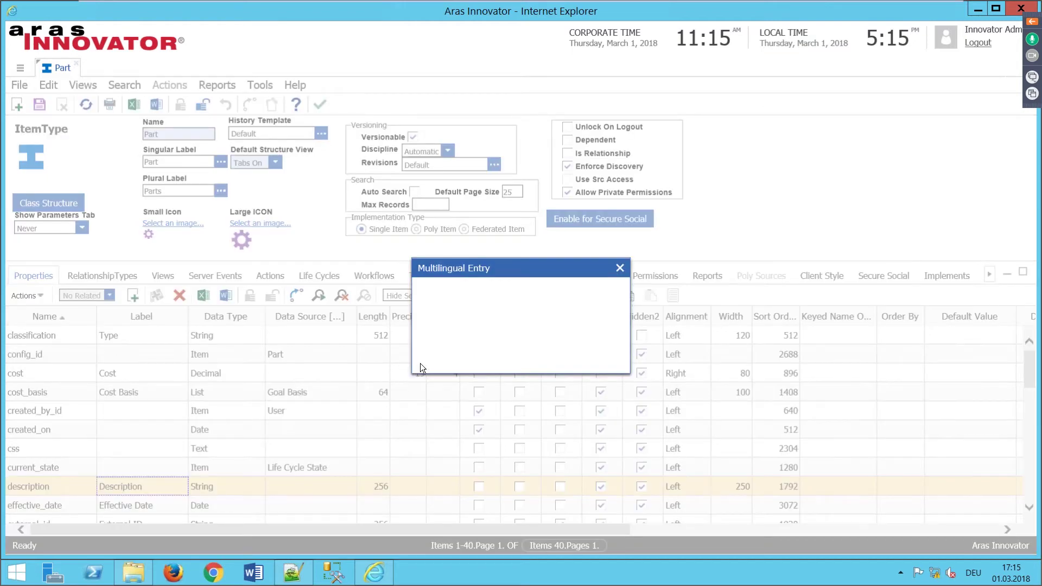
pyautogui.click(449, 358)
pyautogui.write('PartDescription')
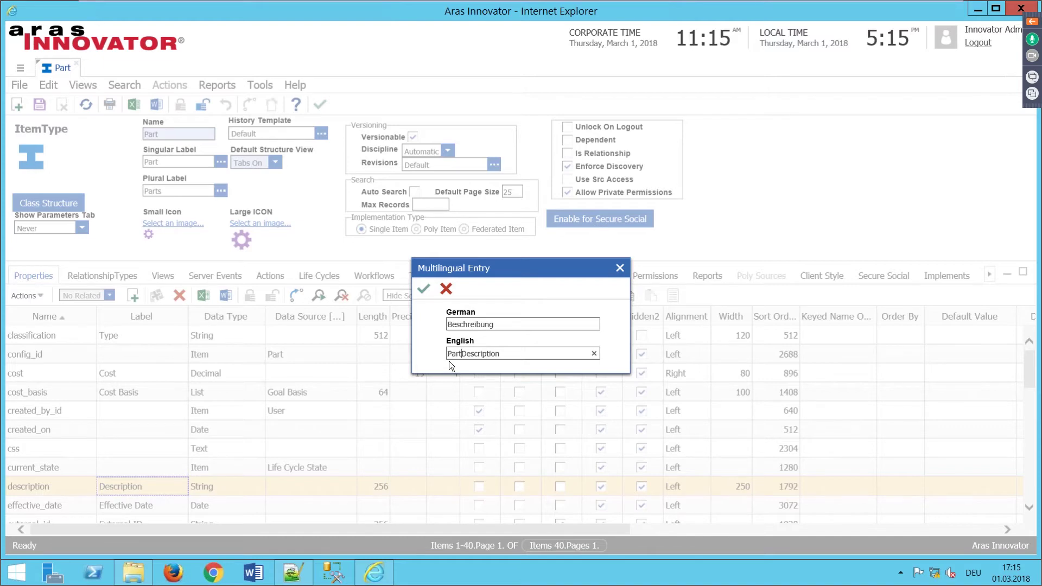
pyautogui.click(456, 327)
pyautogui.write('TEile')
pyautogui.press('BackSpace')
pyautogui.press('BackSpace')
pyautogui.press('BackSpace')
pyautogui.press('BackSpace')
pyautogui.write('eile-')
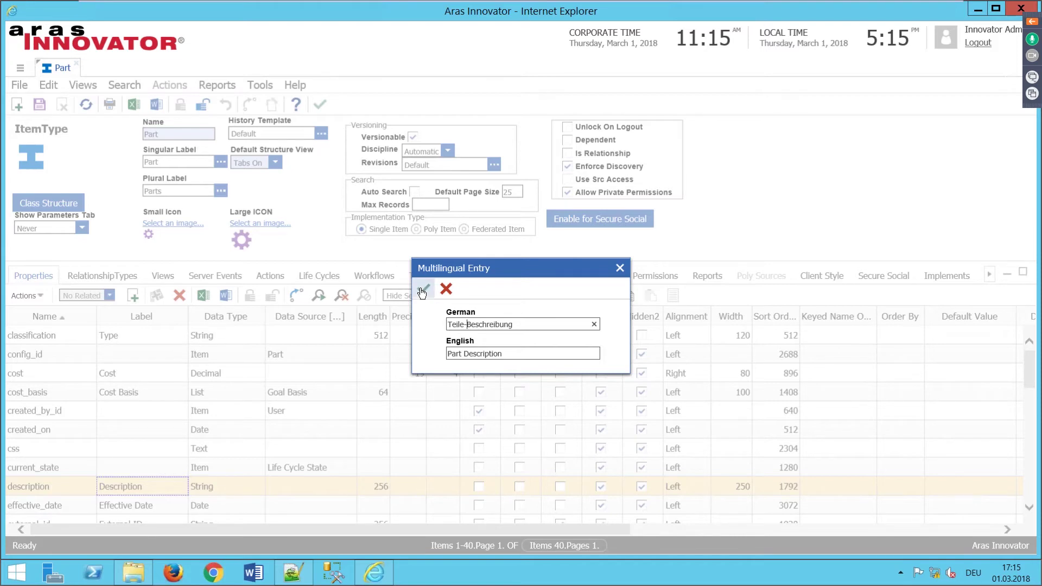
pyautogui.press('Return')
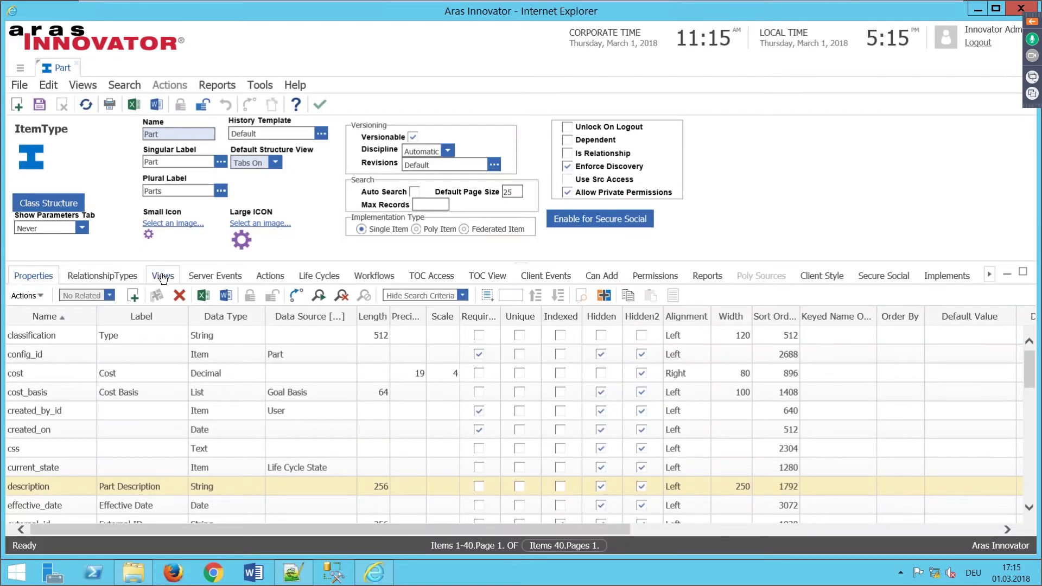
# Step: Open the Part form from the Part's views for editing and inspect its label settings
pyautogui.click(163, 276)
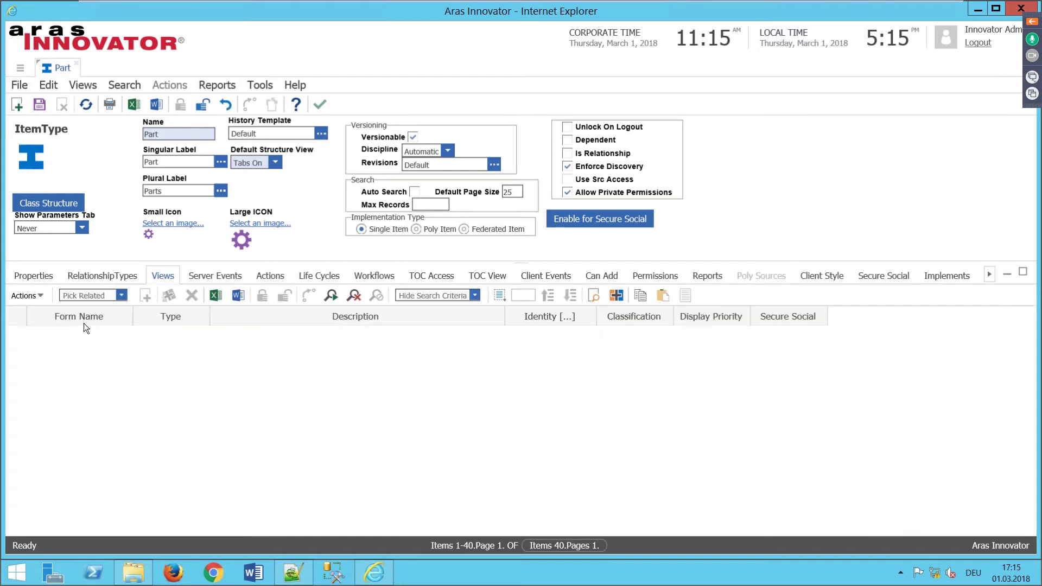
pyautogui.click(60, 392)
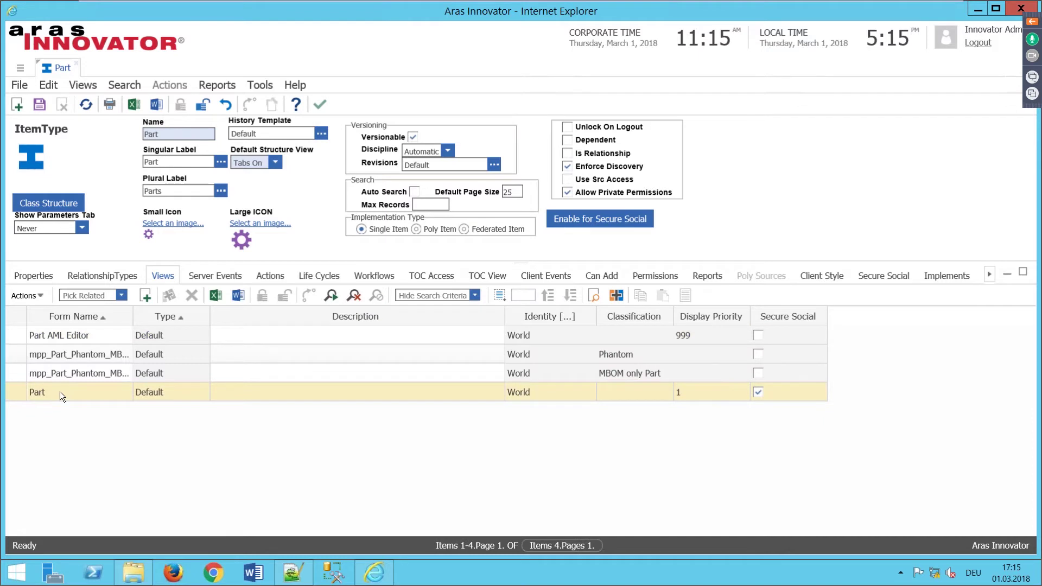
pyautogui.rightClick(100, 399)
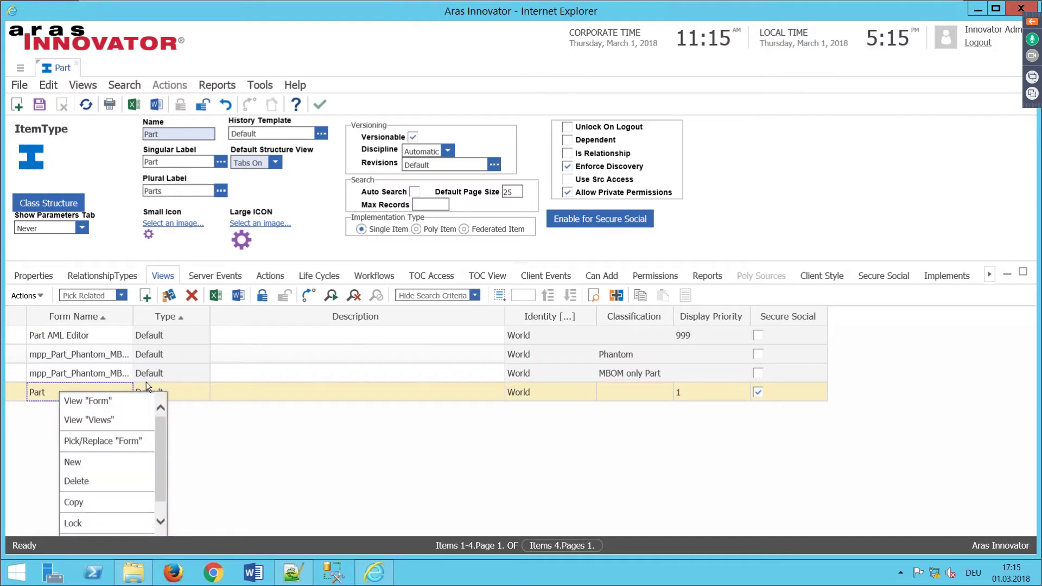
pyautogui.click(145, 401)
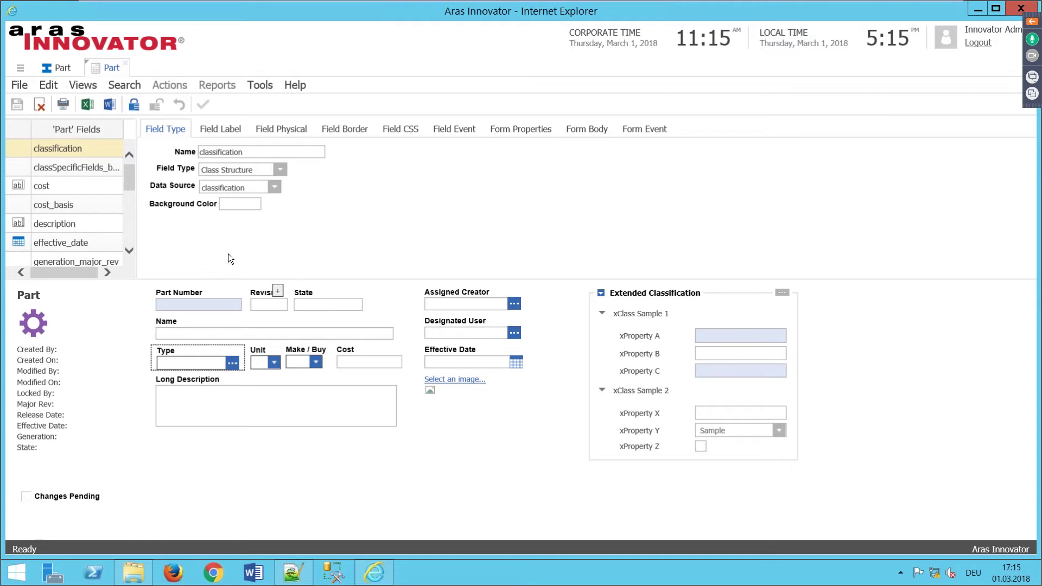
pyautogui.click(215, 131)
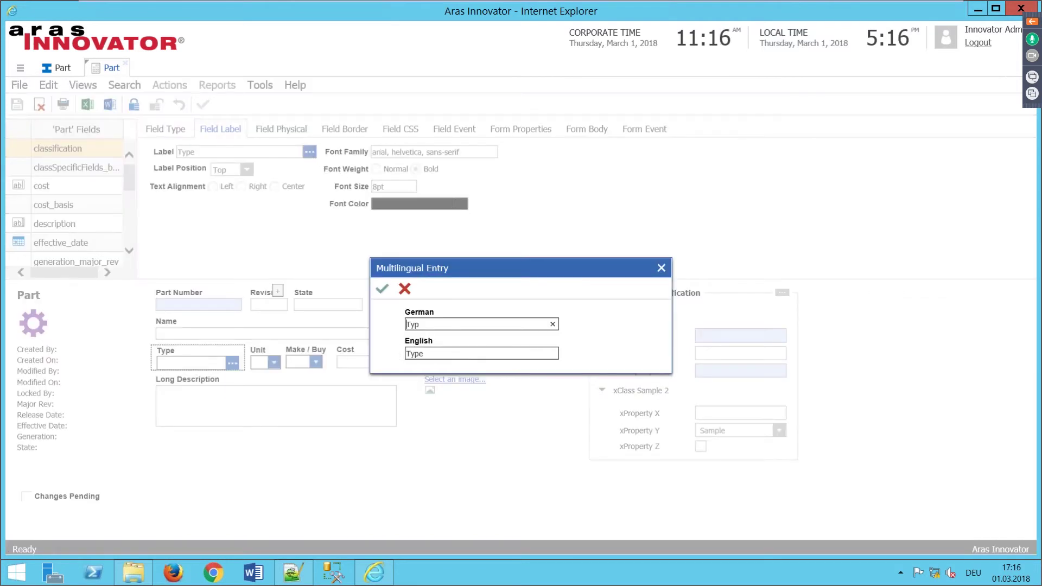
pyautogui.click(661, 270)
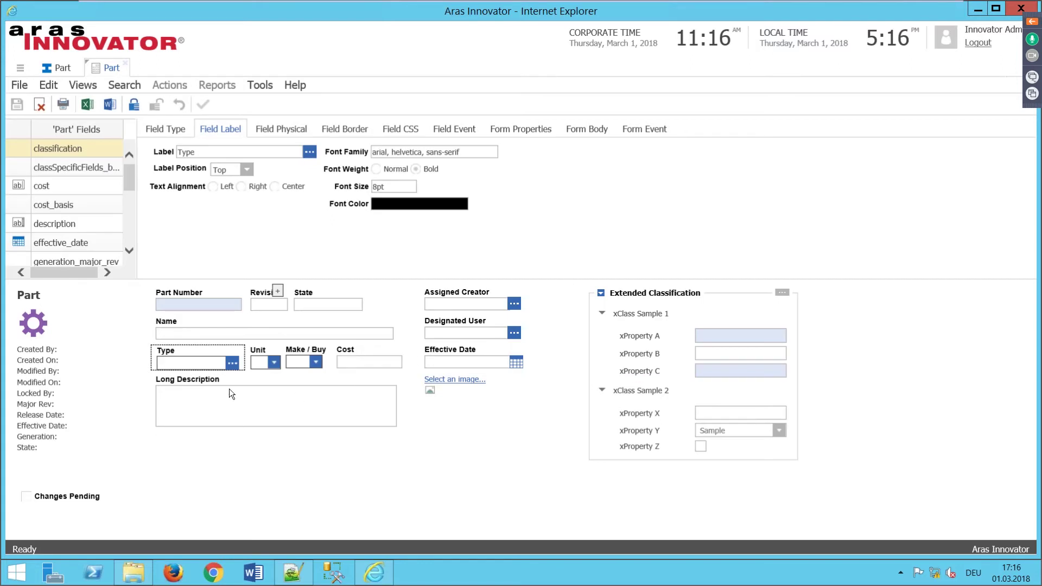
# Step: Relabel the description field as 'Long Part Description' / 'Ausführliche Teile-Beschreibung'
pyautogui.click(76, 224)
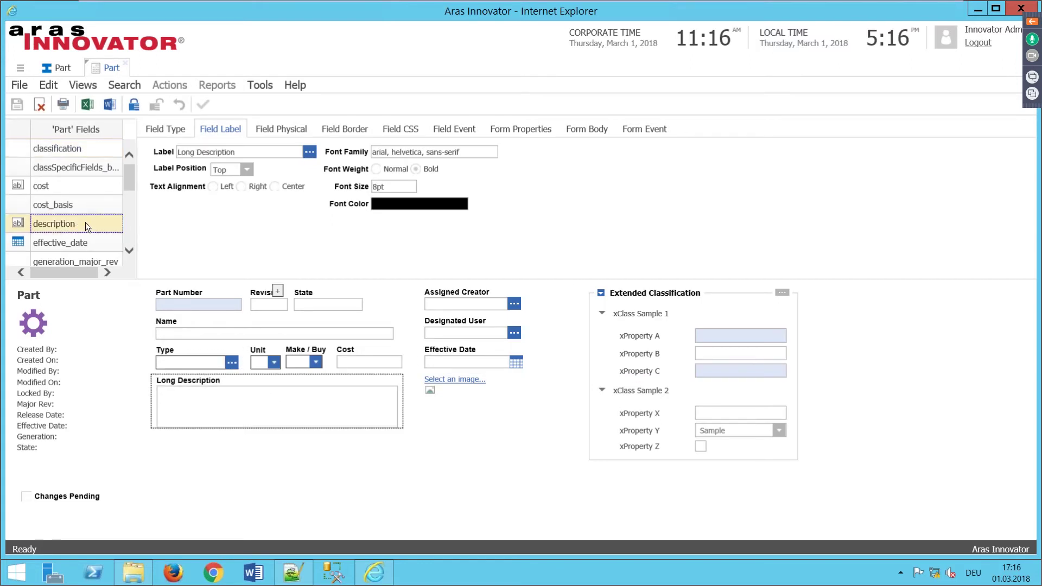
pyautogui.click(309, 152)
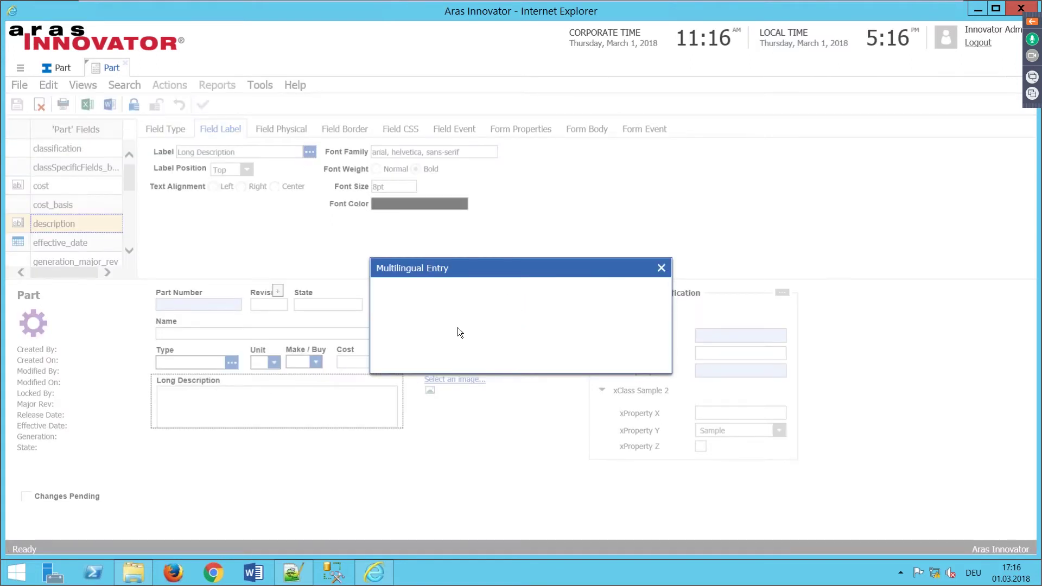
pyautogui.click(423, 356)
pyautogui.write('Part Description')
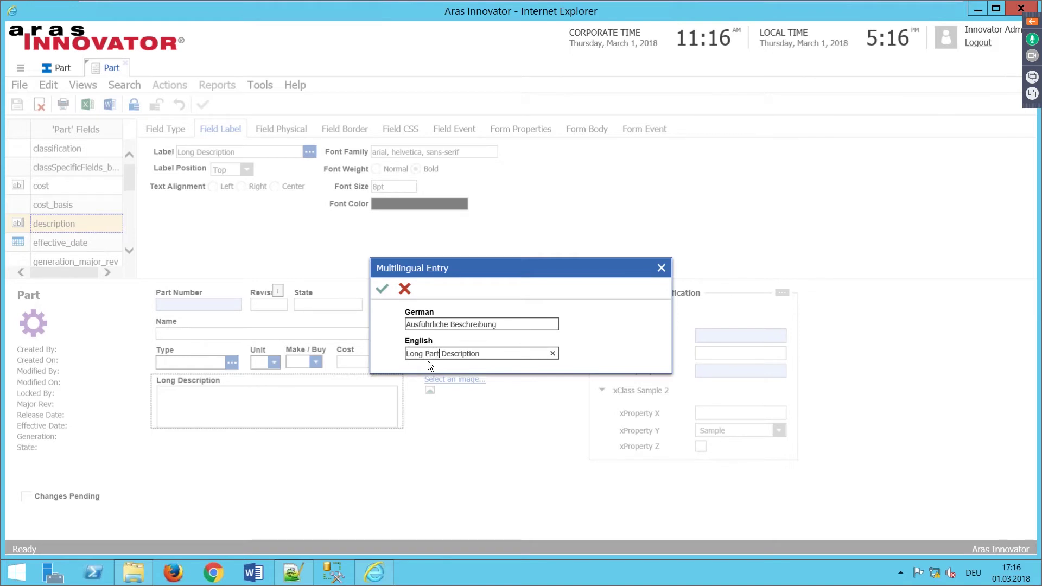
pyautogui.click(448, 325)
pyautogui.write('Teile-')
pyautogui.click(382, 289)
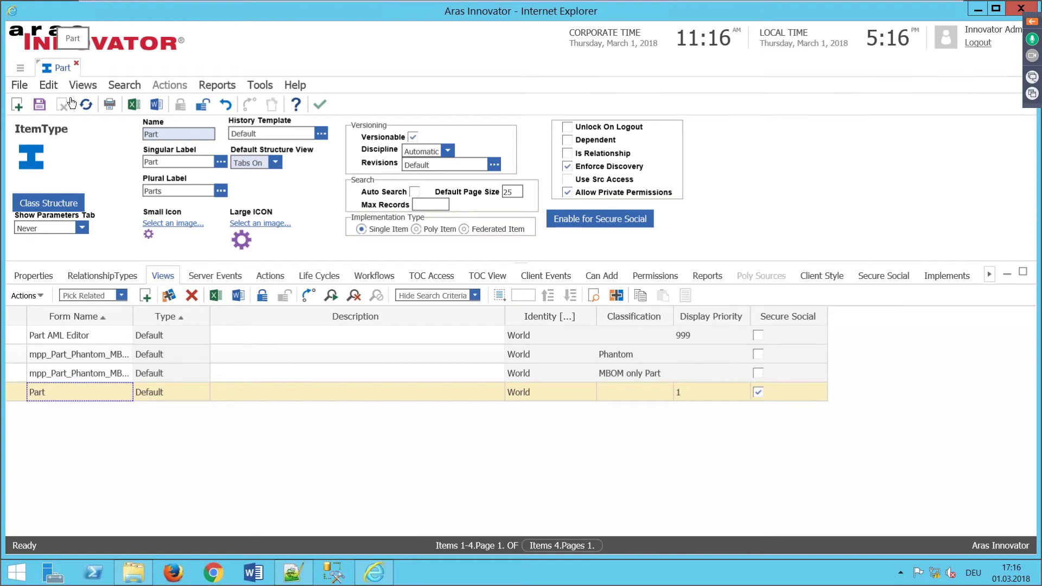
# Step: Add a new property named ml_name to the Part properties list
pyautogui.click(36, 280)
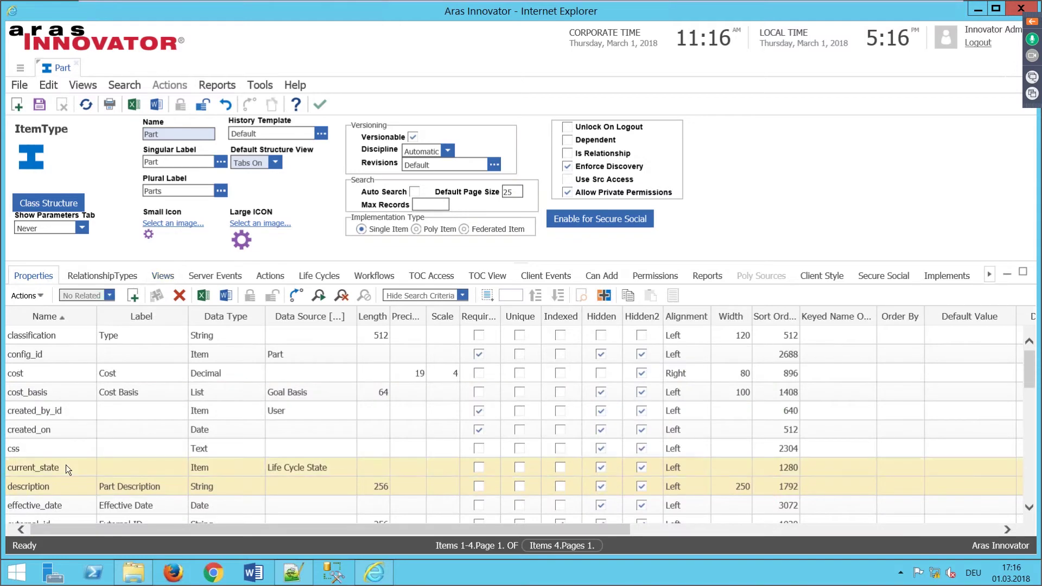
pyautogui.click(133, 296)
pyautogui.click(24, 513)
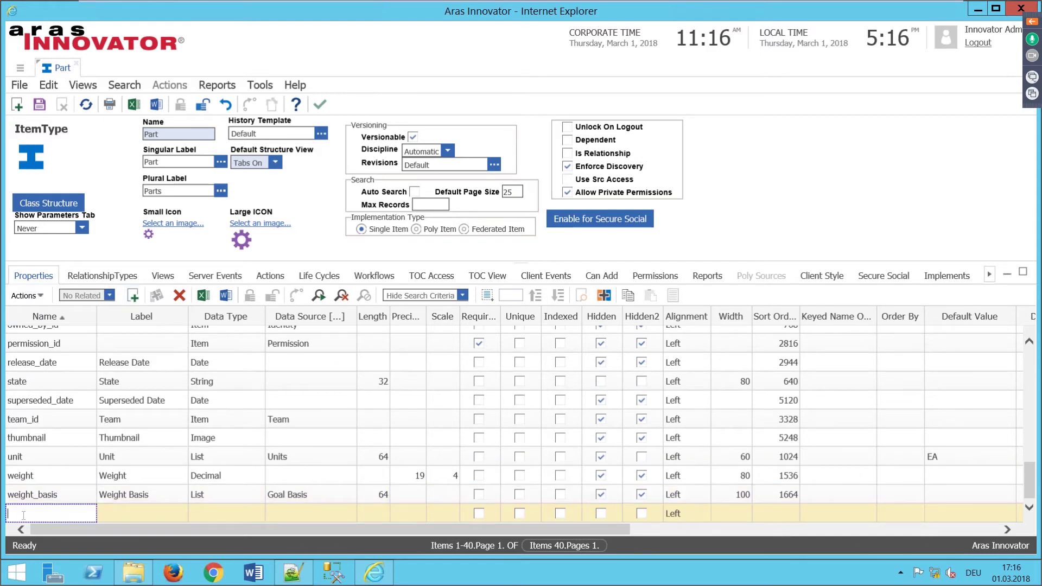
pyautogui.write('ml_')
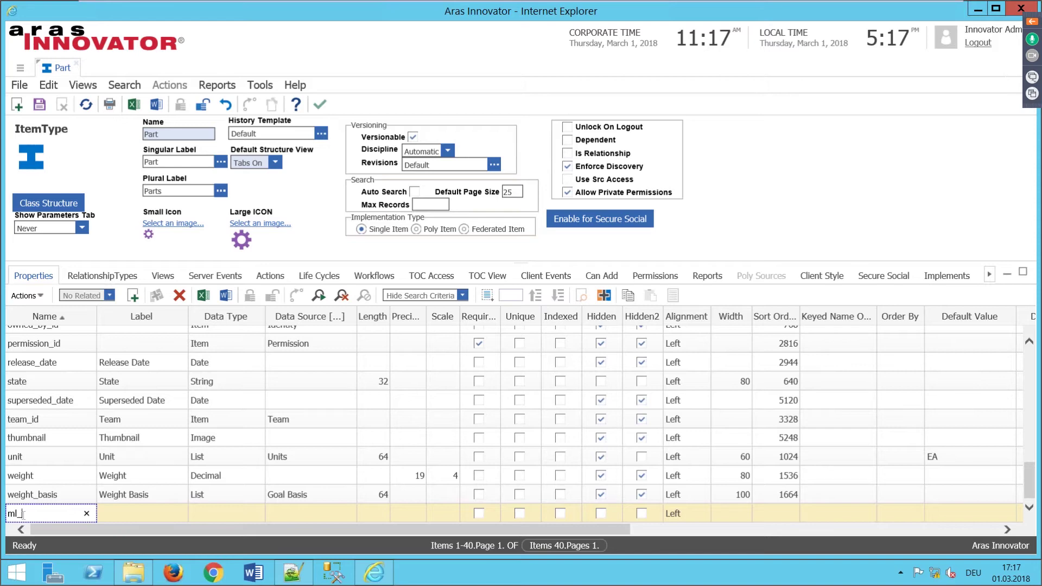
pyautogui.write('name')
pyautogui.click(116, 514)
pyautogui.click(123, 513)
pyautogui.write('ml_name')
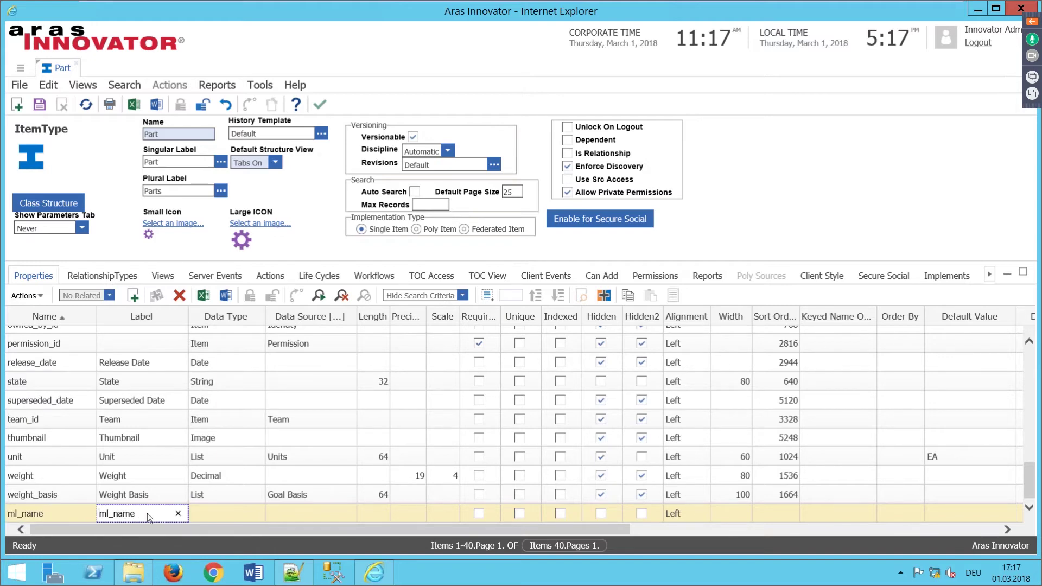
# Step: Label ml_name as German 'ML-Benennung' and English 'ML Name'
pyautogui.click(147, 515)
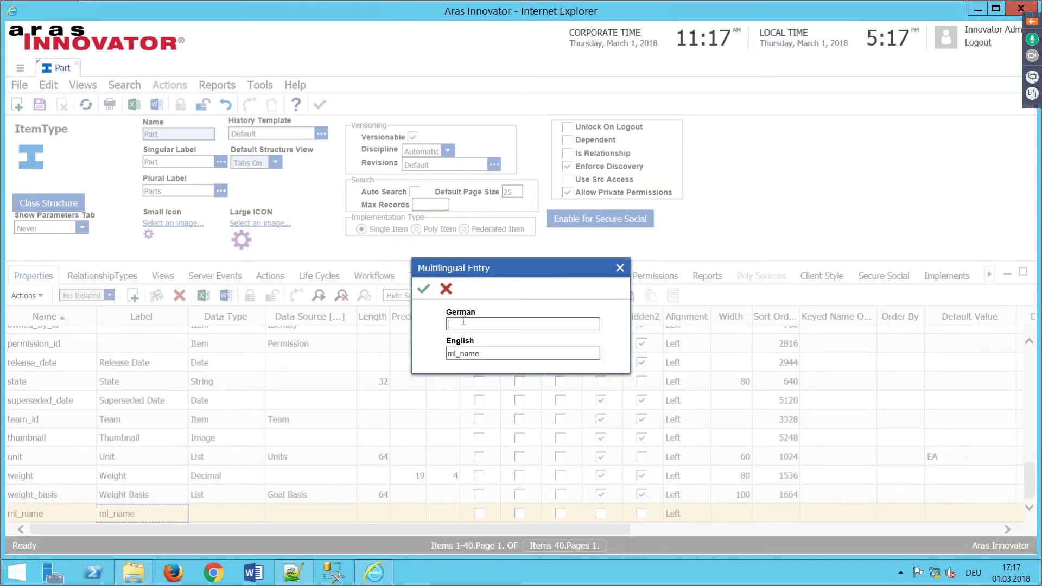
pyautogui.write('ML-Benennzng')
pyautogui.press('BackSpace')
pyautogui.press('BackSpace')
pyautogui.press('BackSpace')
pyautogui.write('ung')
pyautogui.moveTo(479, 354); pyautogui.dragTo(454, 357)
pyautogui.write('ML Name')
pyautogui.click(423, 288)
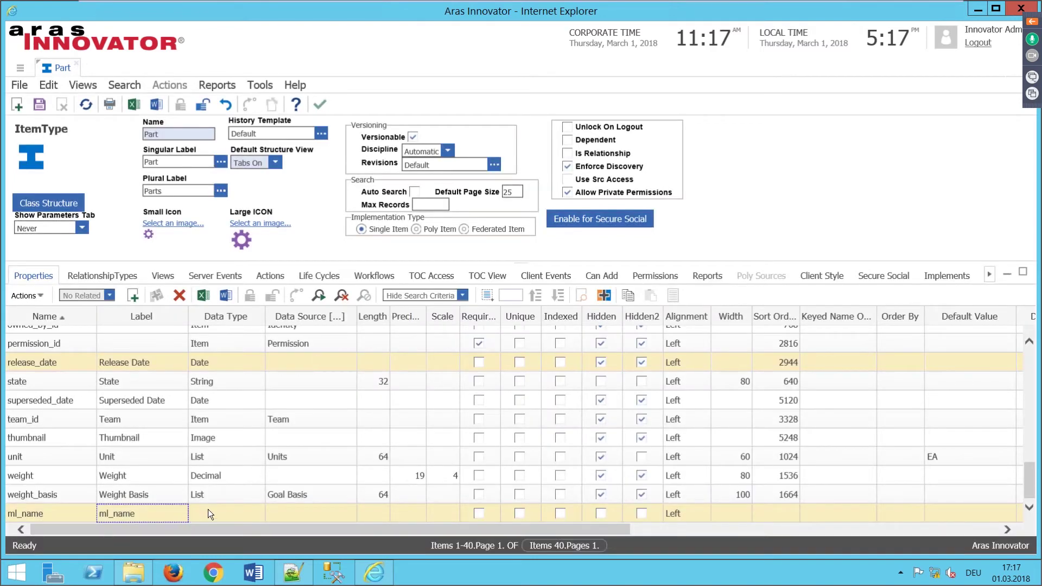
# Step: Make ml_name a Multilingual String of length 255, save Part, and list its form views
pyautogui.click(237, 508)
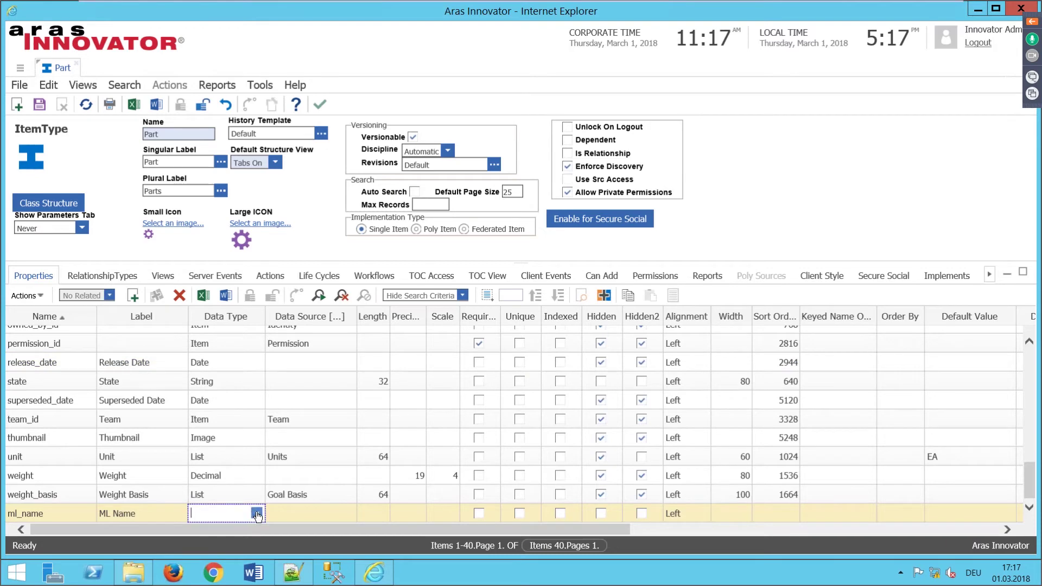
pyautogui.click(257, 513)
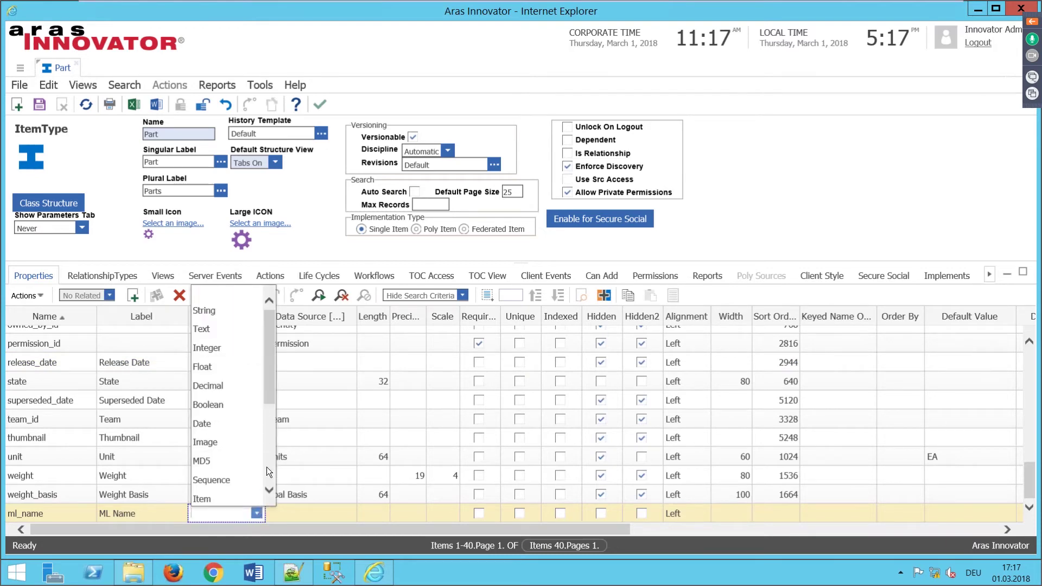
pyautogui.scroll(-3, 268, 491)
pyautogui.click(227, 474)
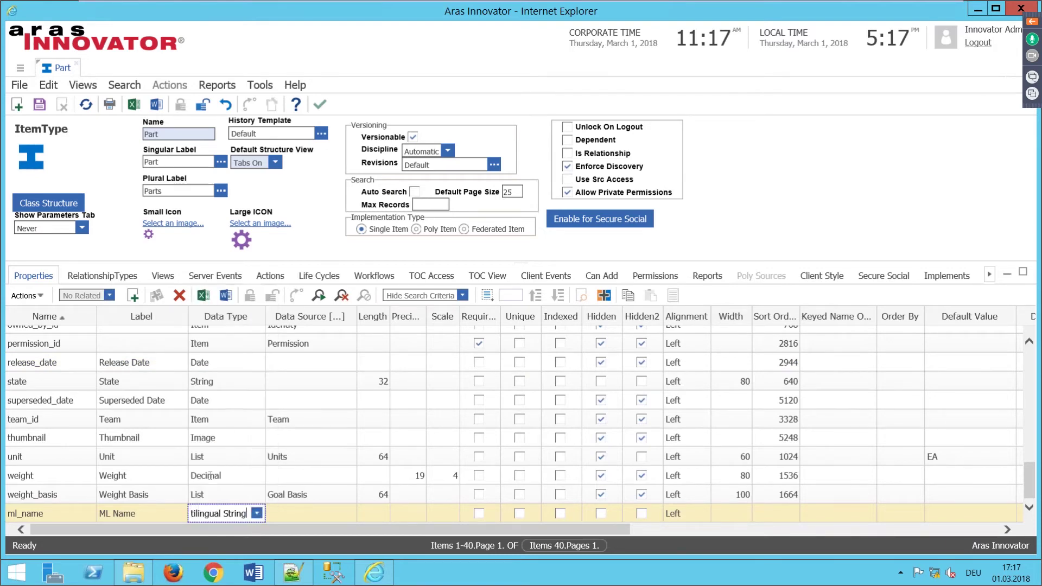
pyautogui.click(371, 514)
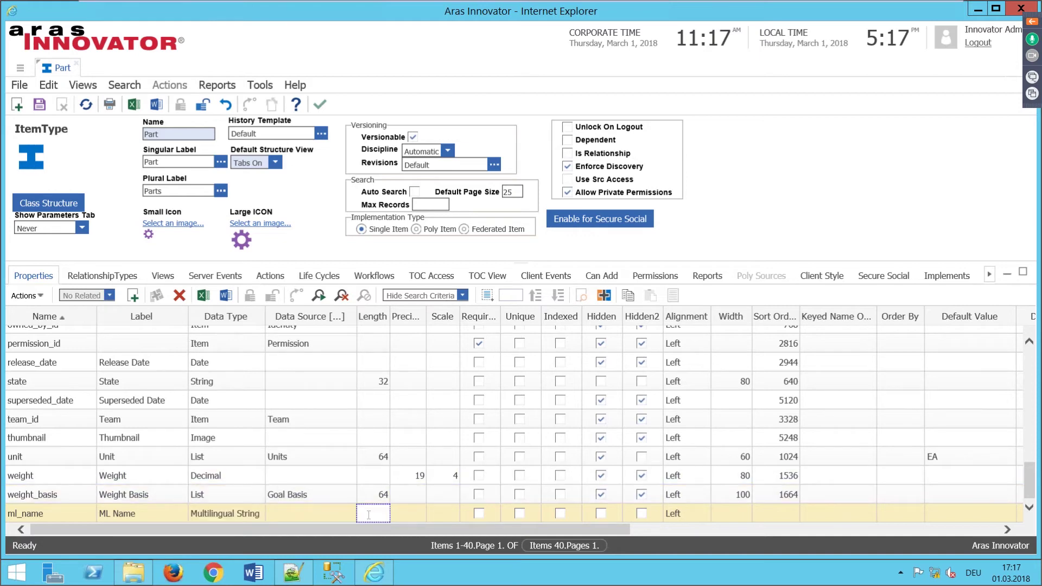
pyautogui.write('255')
pyautogui.click(719, 517)
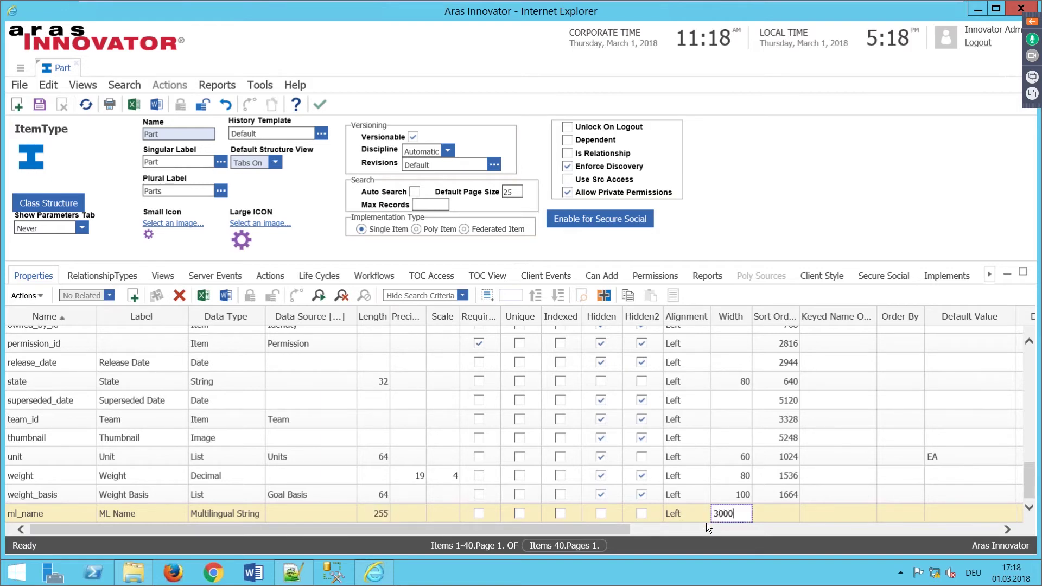
pyautogui.click(772, 516)
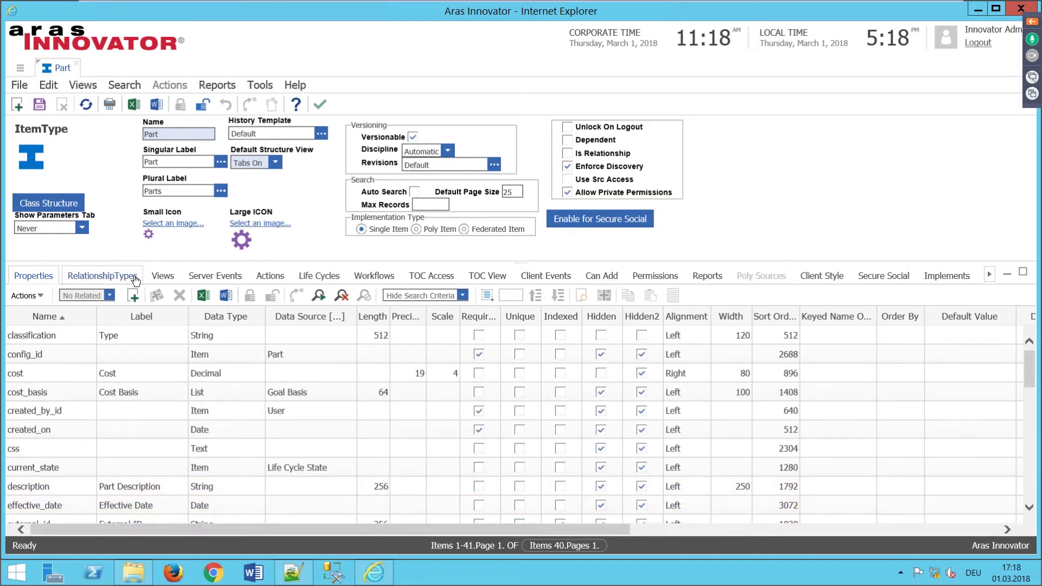
pyautogui.click(164, 278)
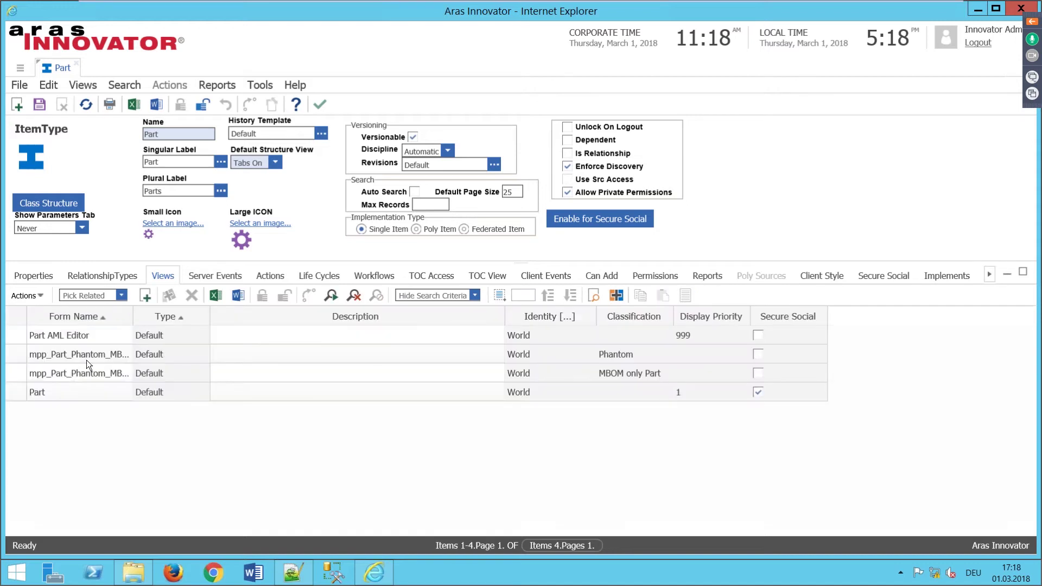
# Step: Open the Part form for editing and add the ml_name field below Long Description
pyautogui.click(47, 394)
pyautogui.rightClick(56, 400)
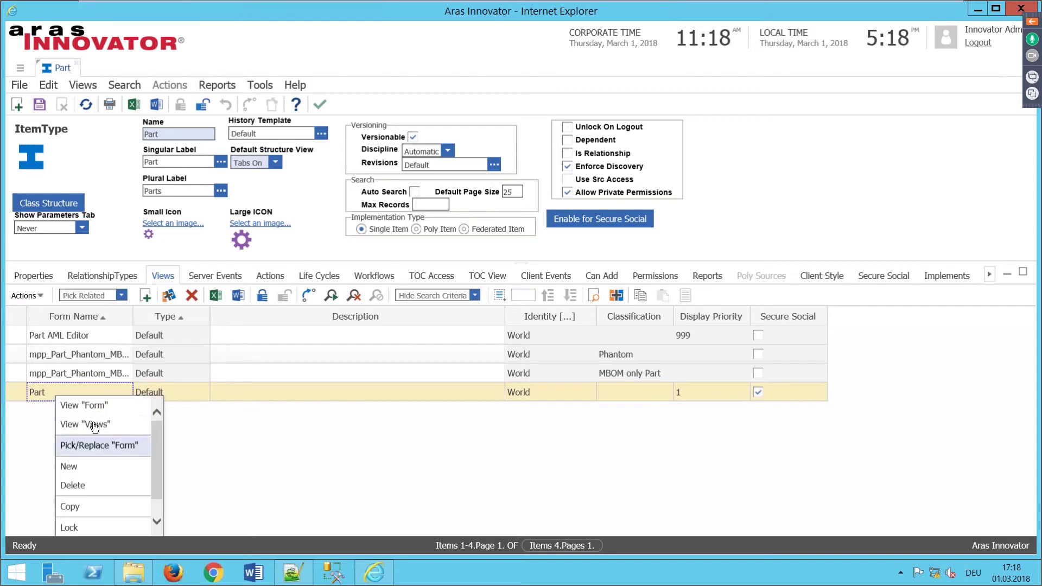
pyautogui.press('Return')
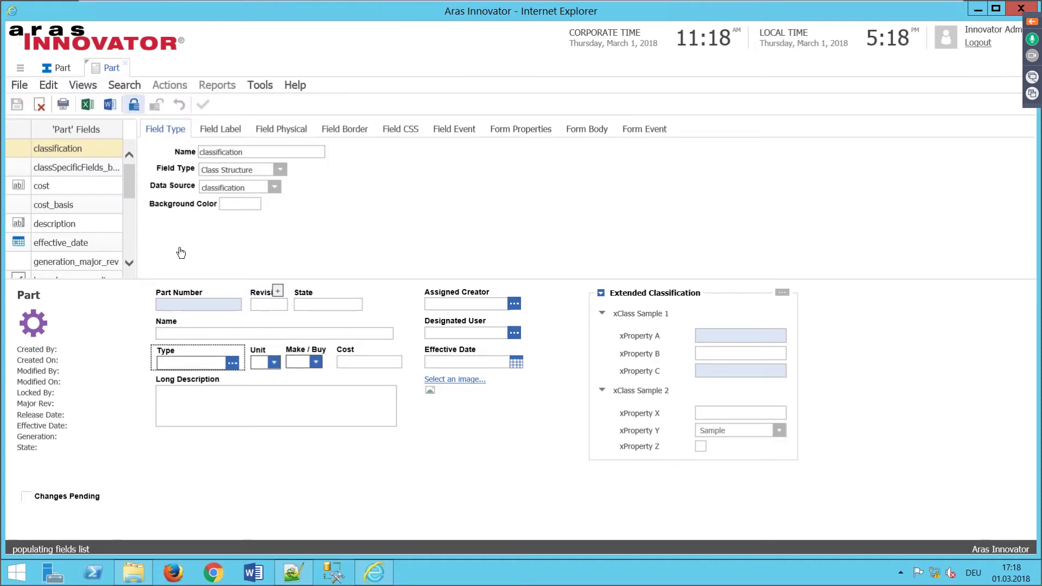
pyautogui.click(359, 290)
pyautogui.moveTo(415, 353); pyautogui.dragTo(419, 396)
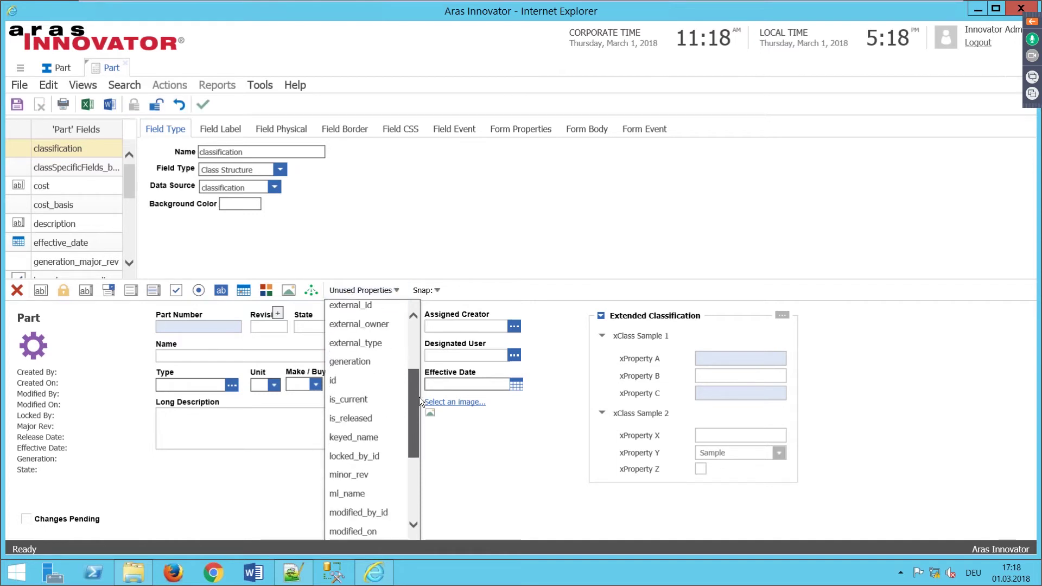
pyautogui.click(350, 494)
pyautogui.moveTo(165, 366); pyautogui.dragTo(171, 486)
# Step: Make ML Name a single-line text field and shorten its display length to 300
pyautogui.click(177, 394)
pyautogui.click(279, 170)
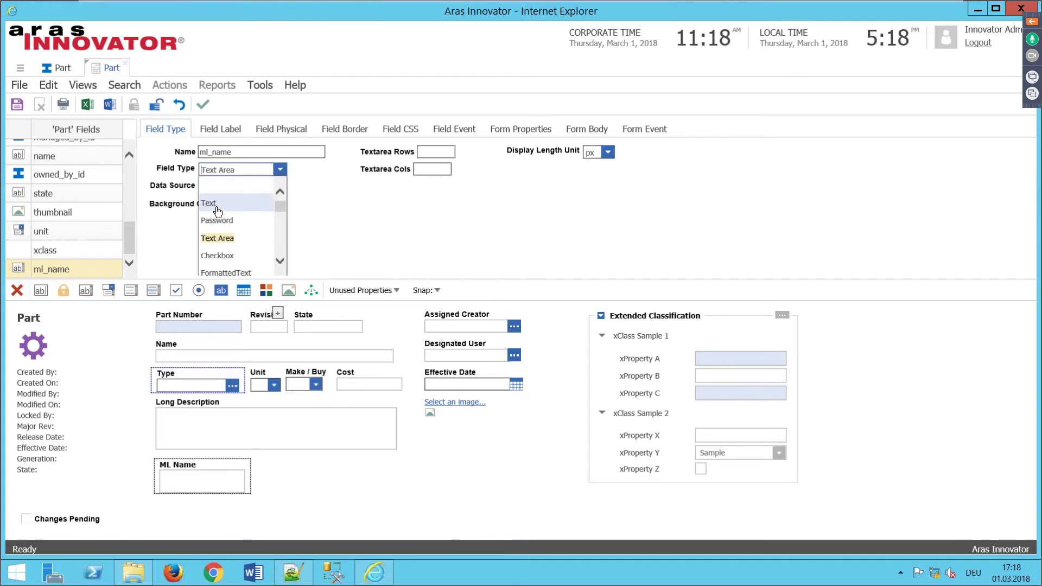
pyautogui.click(217, 210)
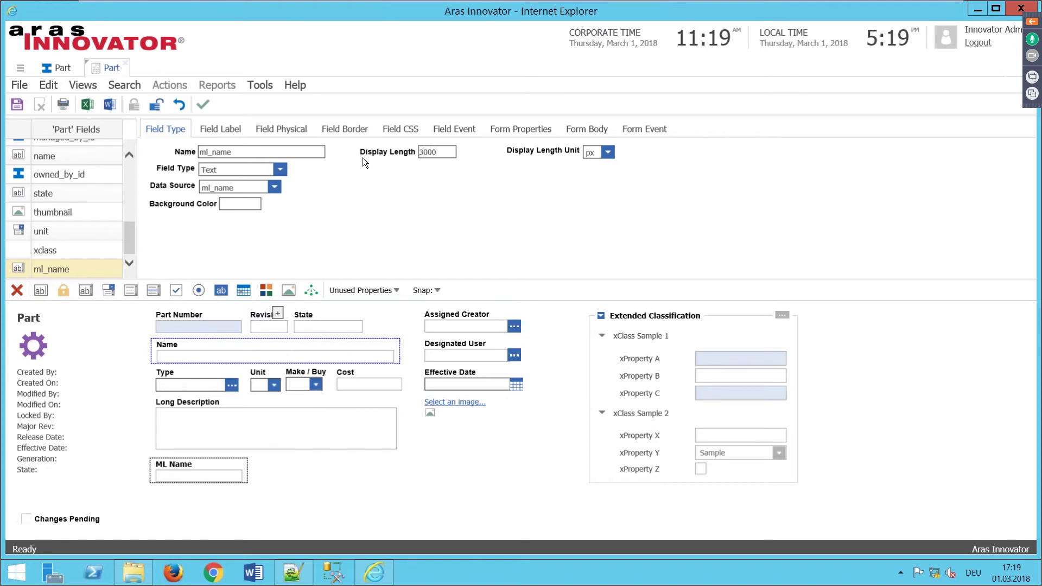
pyautogui.press('BackSpace')
pyautogui.click(493, 180)
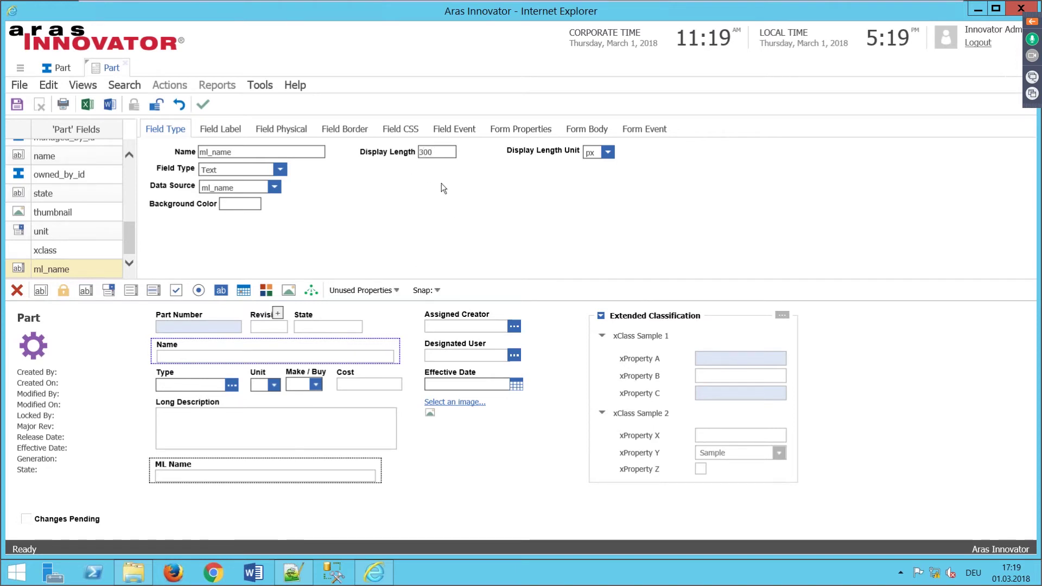
pyautogui.click(427, 153)
pyautogui.press('BackSpace')
pyautogui.click(523, 209)
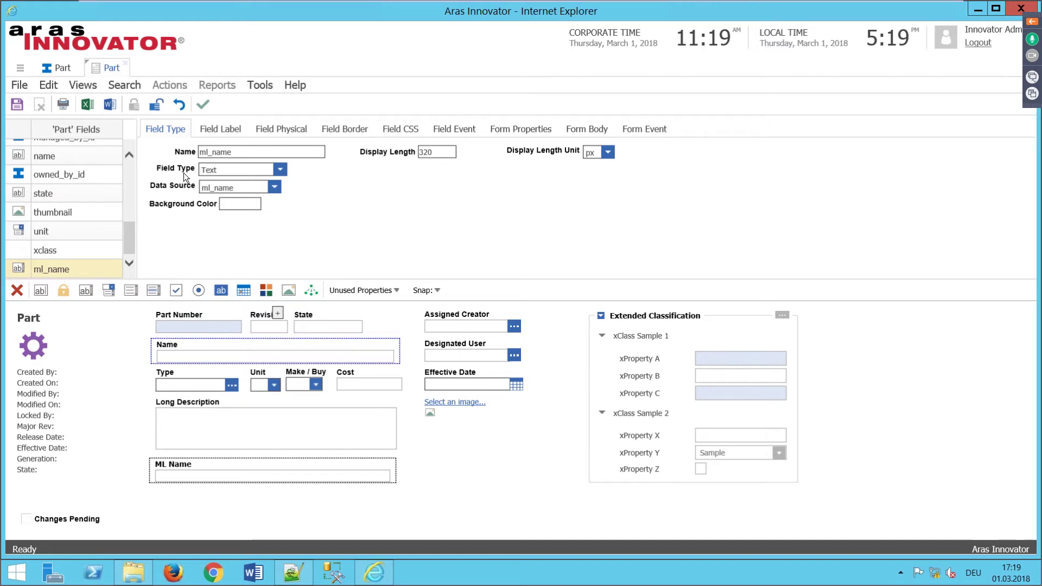
# Step: Change the ML Name field type to Multilingual String
pyautogui.click(288, 172)
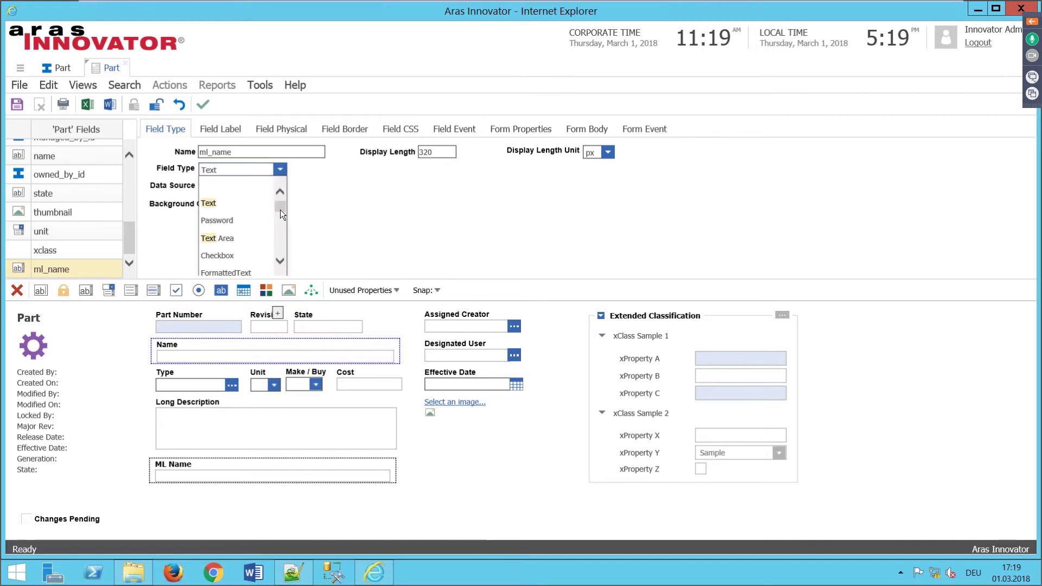
pyautogui.moveTo(282, 218); pyautogui.dragTo(278, 253)
pyautogui.click(217, 251)
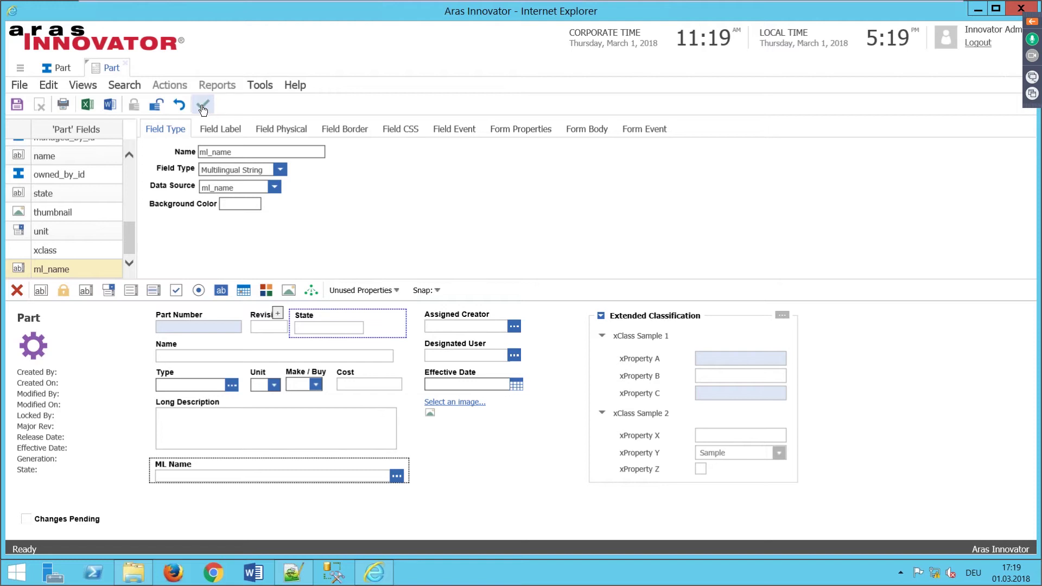
# Step: Save, unlock and close the Part form, then close the Part item type
pyautogui.click(203, 108)
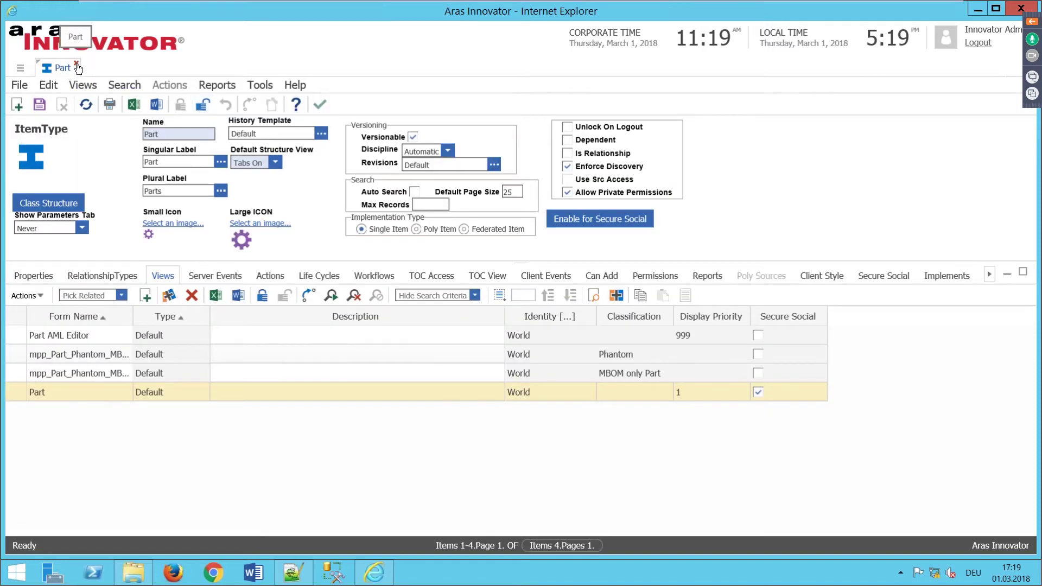
pyautogui.click(77, 65)
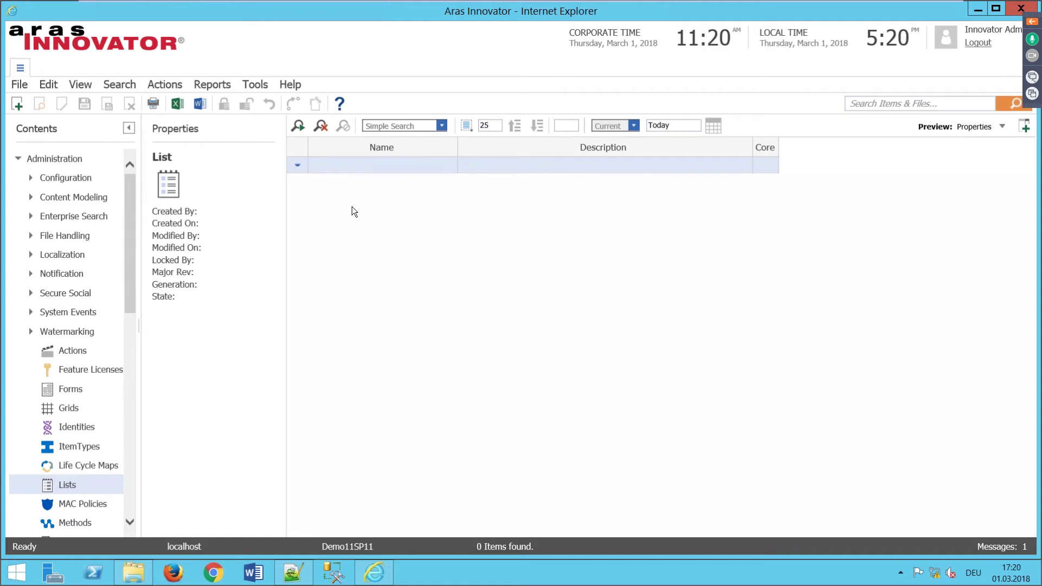
# Step: Filter the Lists search by name Make* and open the Make Buy list
pyautogui.click(300, 127)
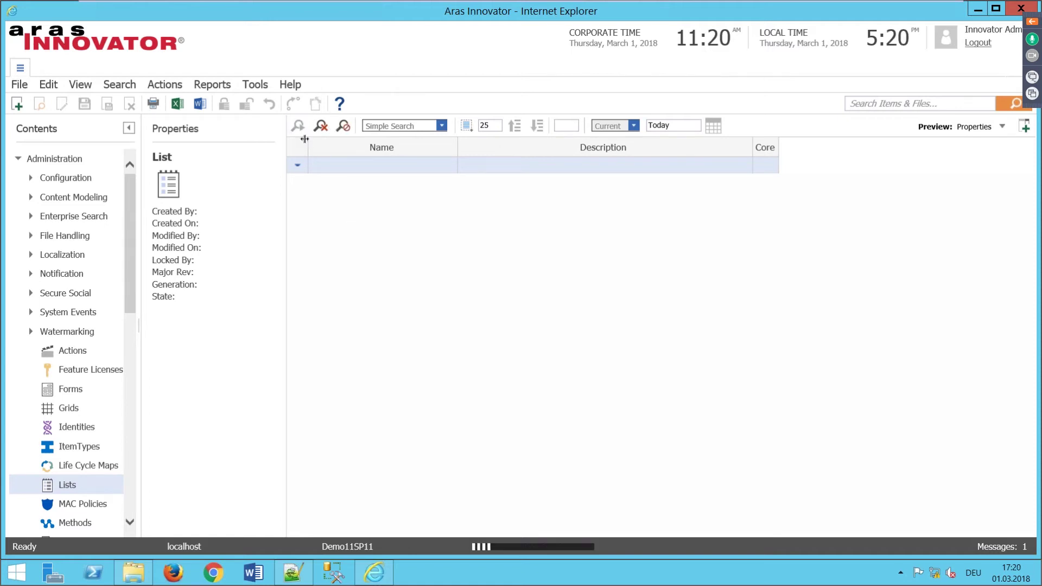
pyautogui.click(323, 167)
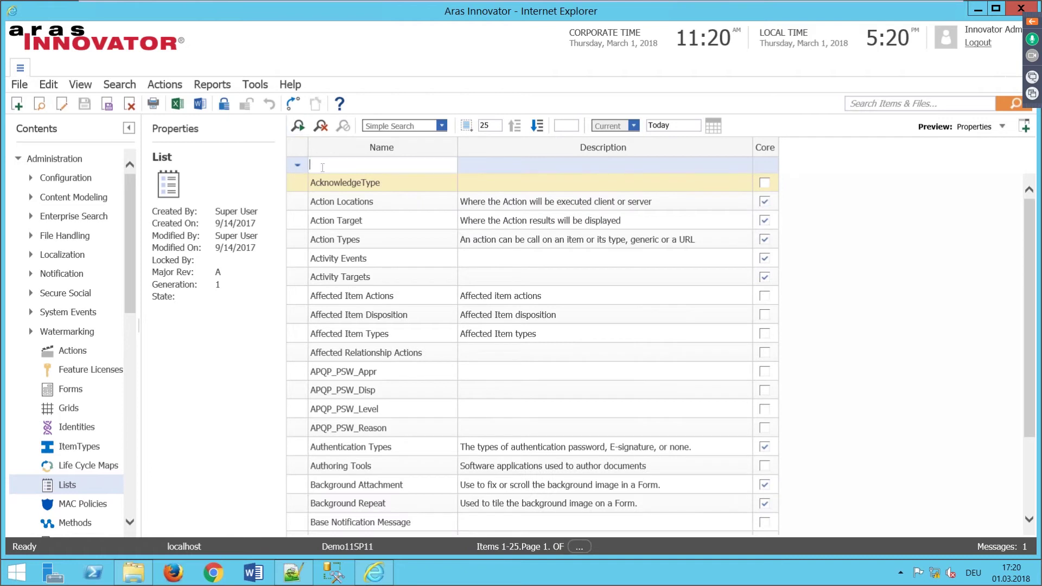
pyautogui.write('Make*')
pyautogui.press('Return')
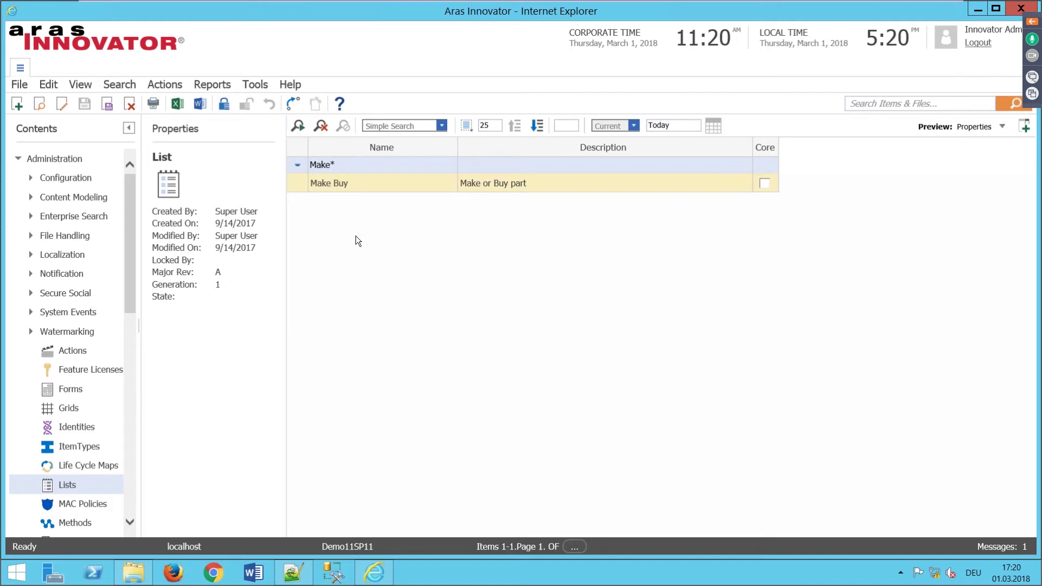
pyautogui.doubleClick(332, 188)
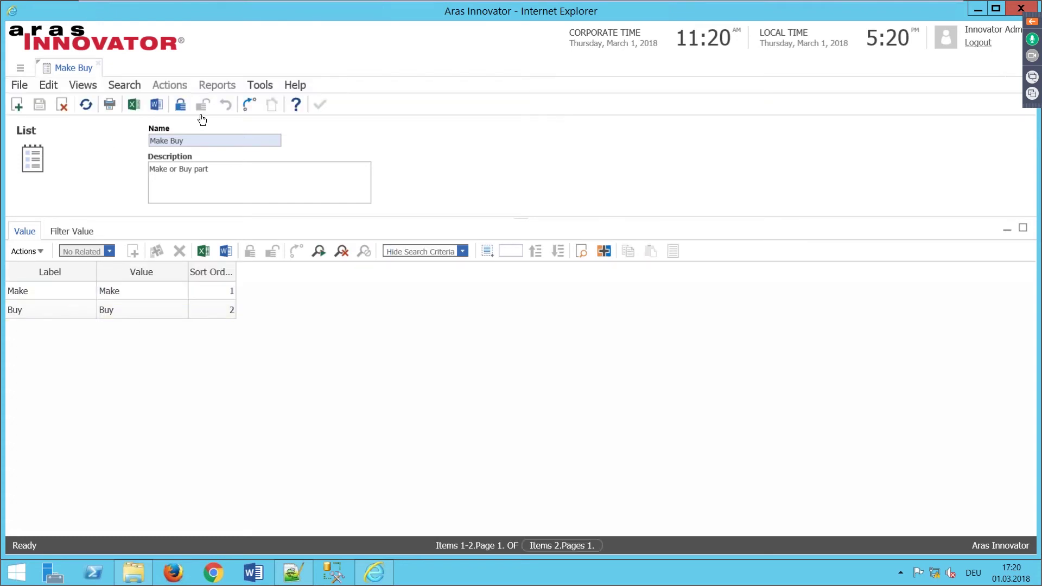
# Step: Claim Make Buy, confirm the Make label's German translation Eigenfertigung, then close the list
pyautogui.click(179, 109)
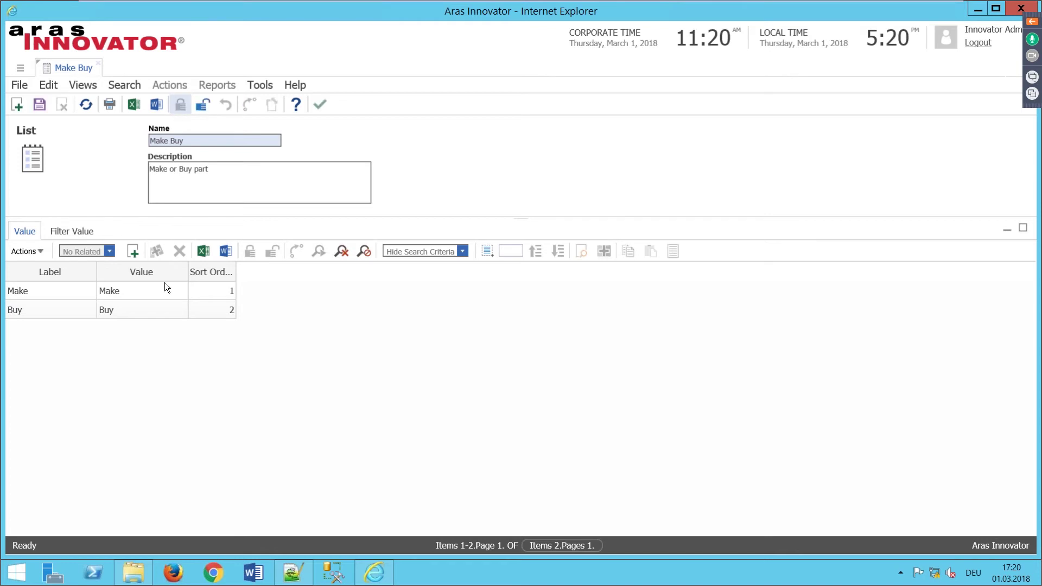
pyautogui.click(56, 294)
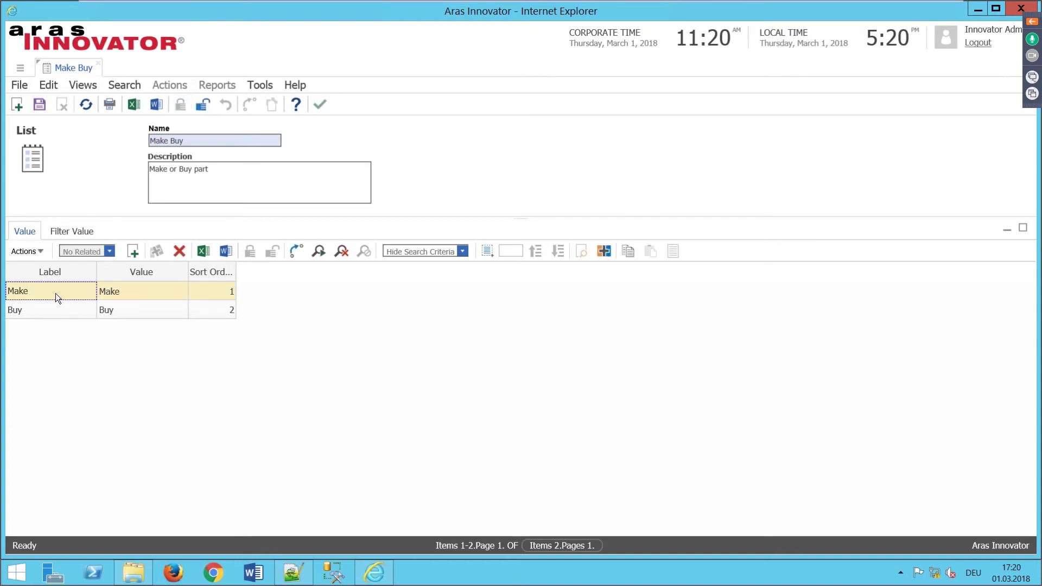
pyautogui.click(56, 294)
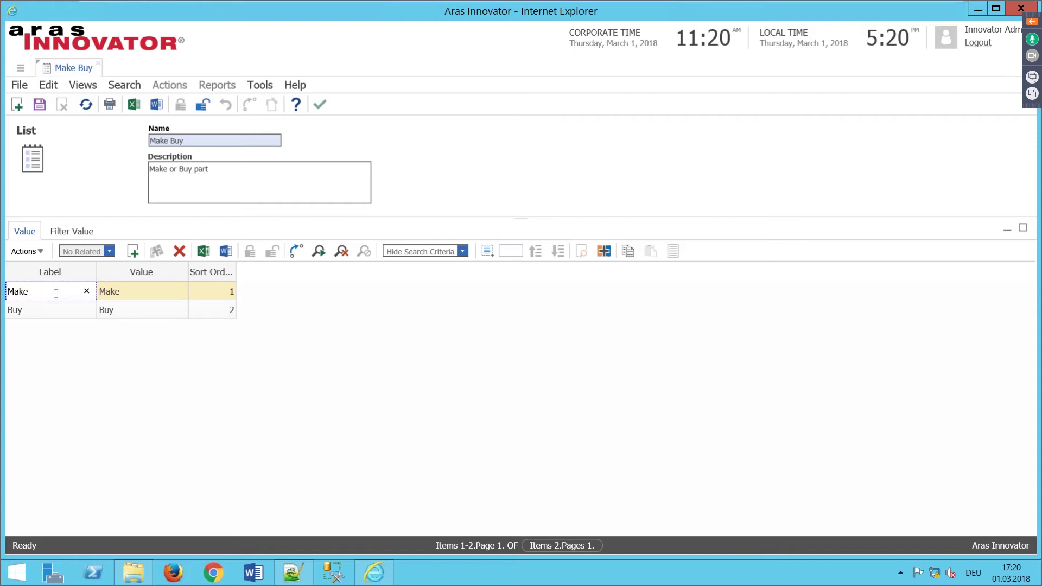
pyautogui.click(54, 293)
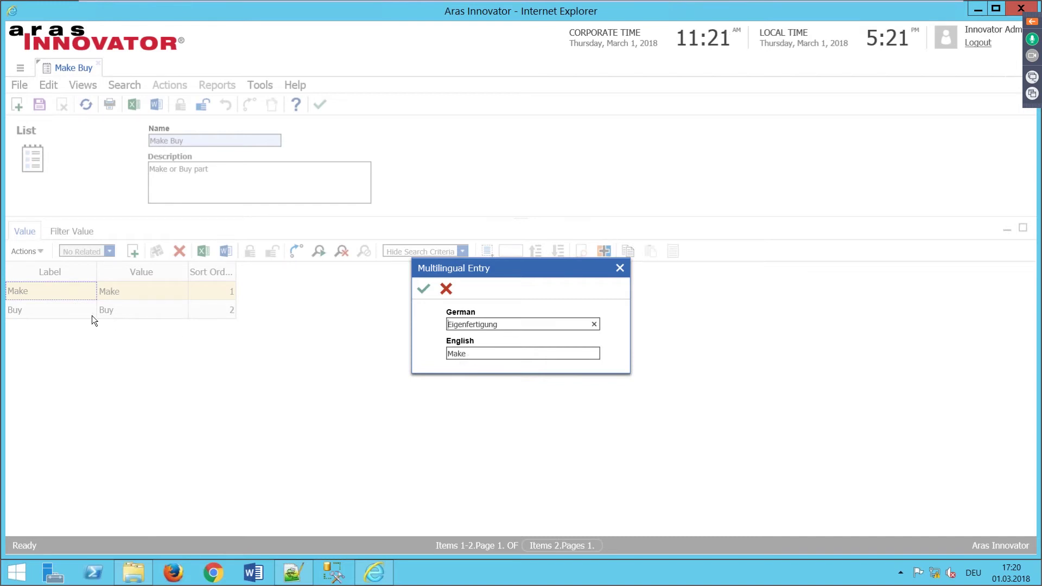
pyautogui.click(620, 268)
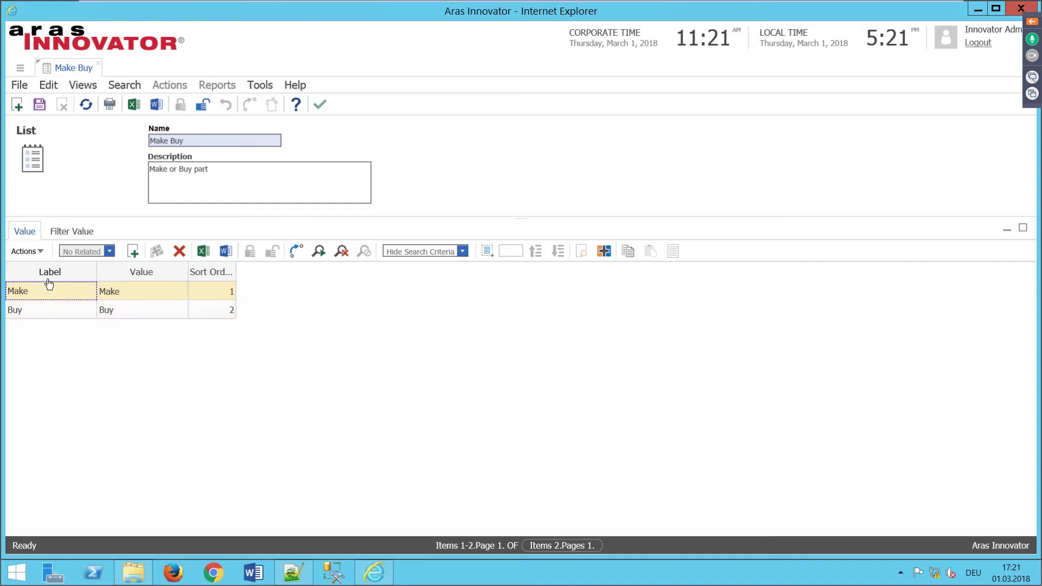
pyautogui.click(98, 64)
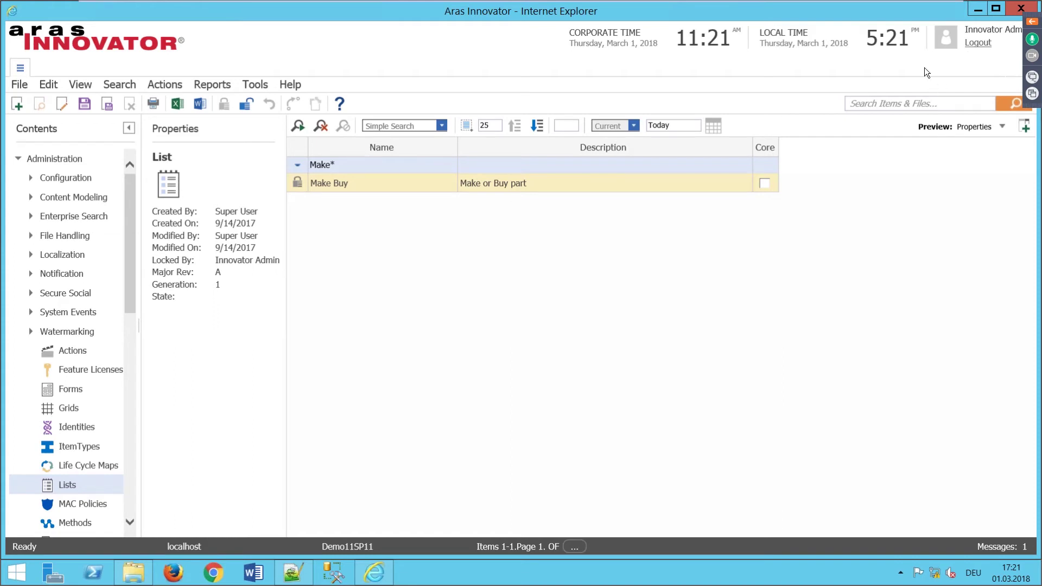
# Step: Minimize the browser and log in through the Aras VM Login shortcut with the account password
pyautogui.click(976, 9)
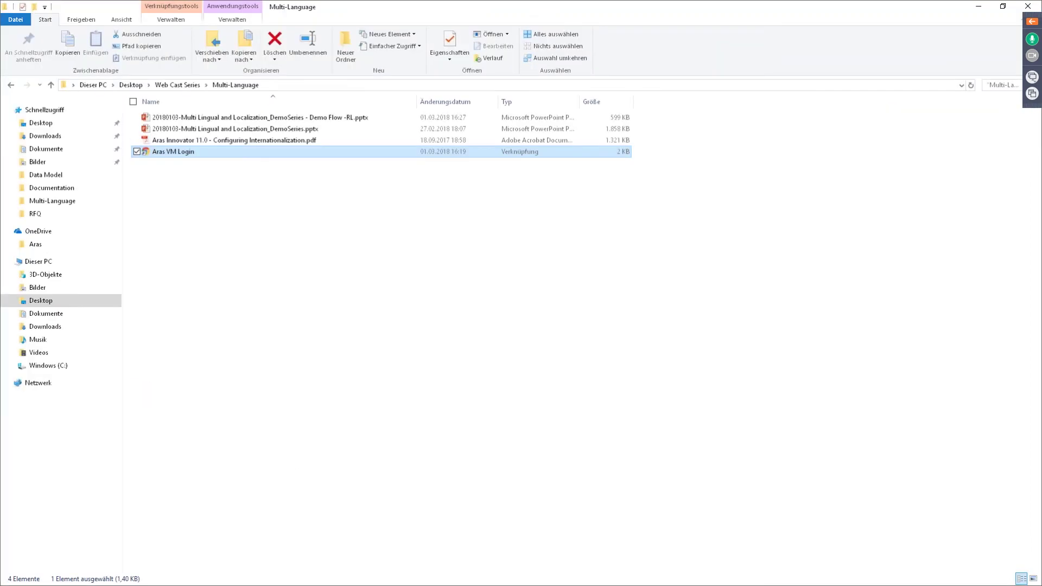
pyautogui.doubleClick(161, 147)
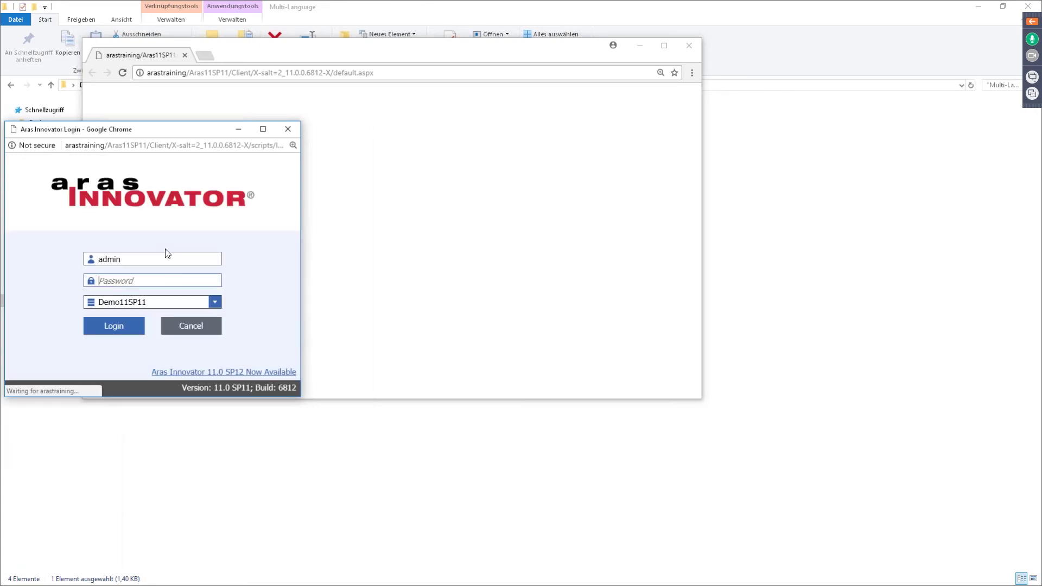
pyautogui.write('innovator')
pyautogui.press('Return')
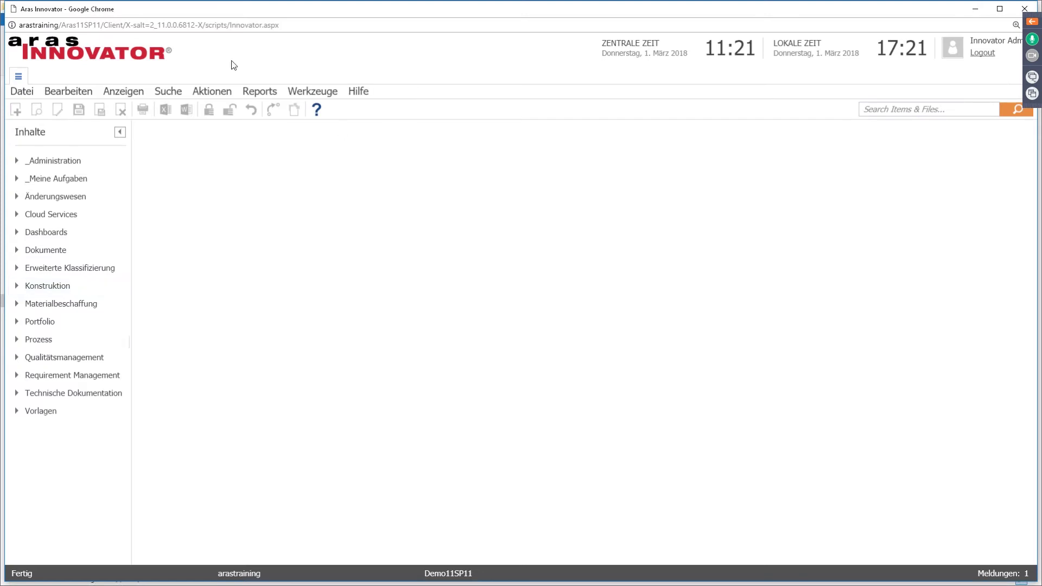
# Step: Search all parts under Konstruktion > Teile and open MP0370-005 with Bearbeiten
pyautogui.click(17, 286)
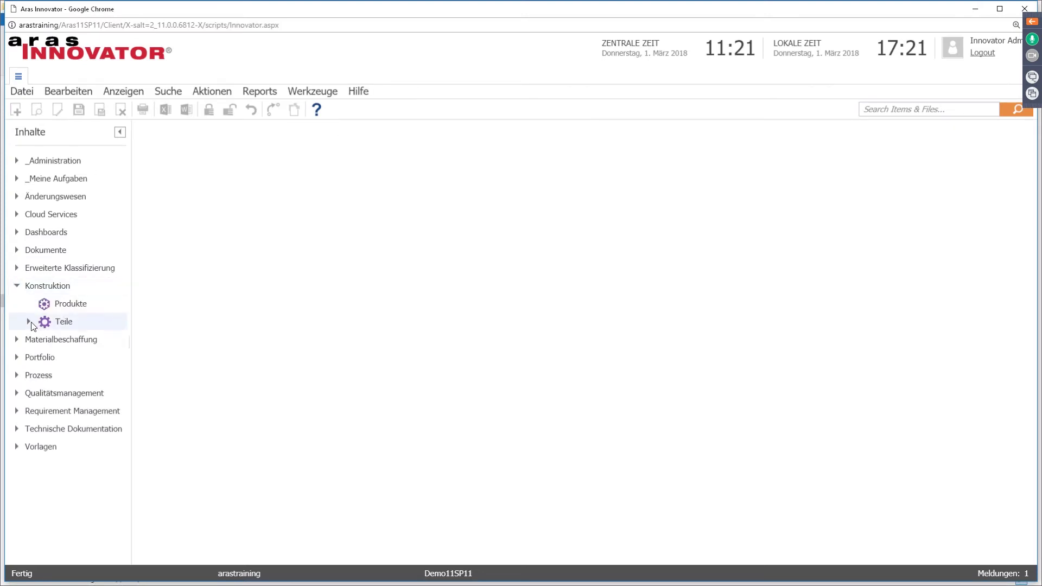
pyautogui.click(66, 322)
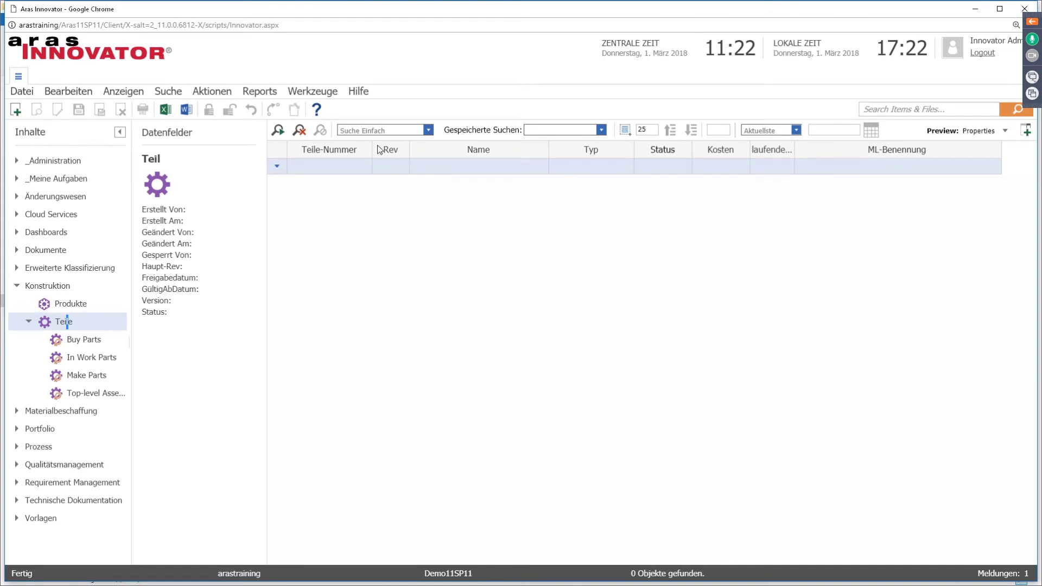
pyautogui.click(279, 132)
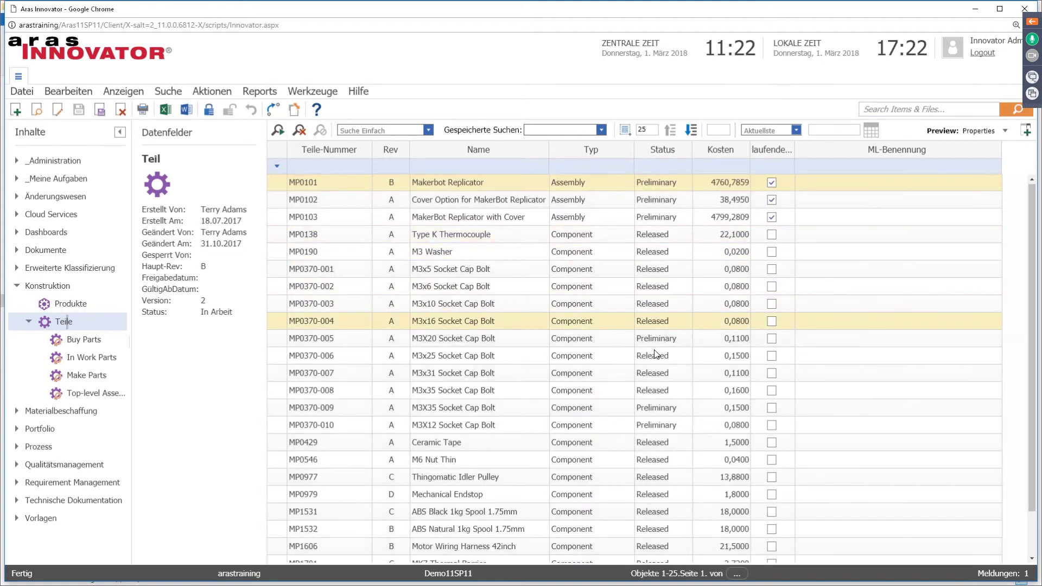
pyautogui.click(340, 339)
pyautogui.rightClick(338, 339)
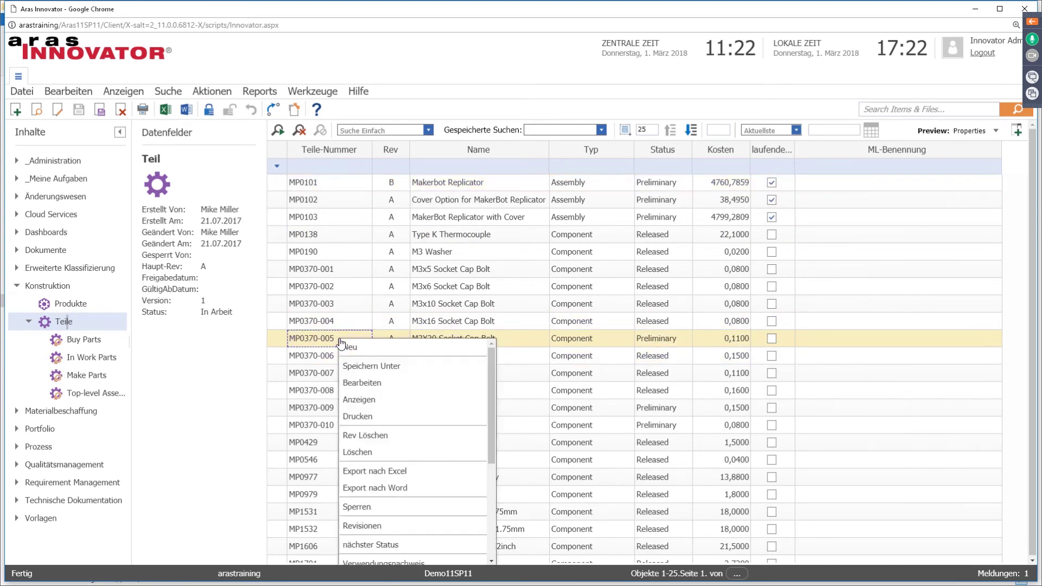
pyautogui.click(363, 385)
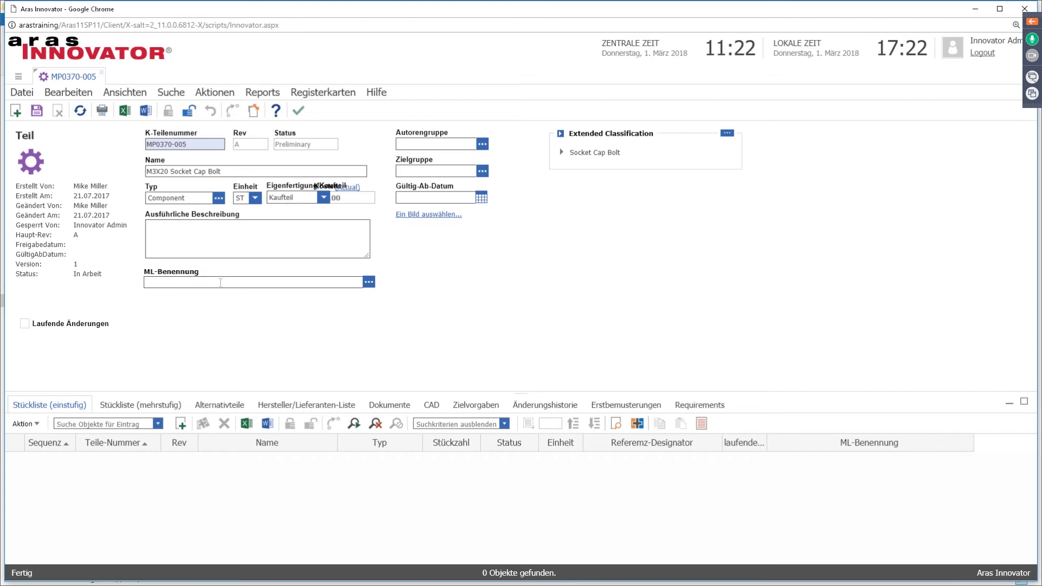
# Step: Enter ML-Benennung Teil in German and Part in English, then save the part
pyautogui.click(368, 283)
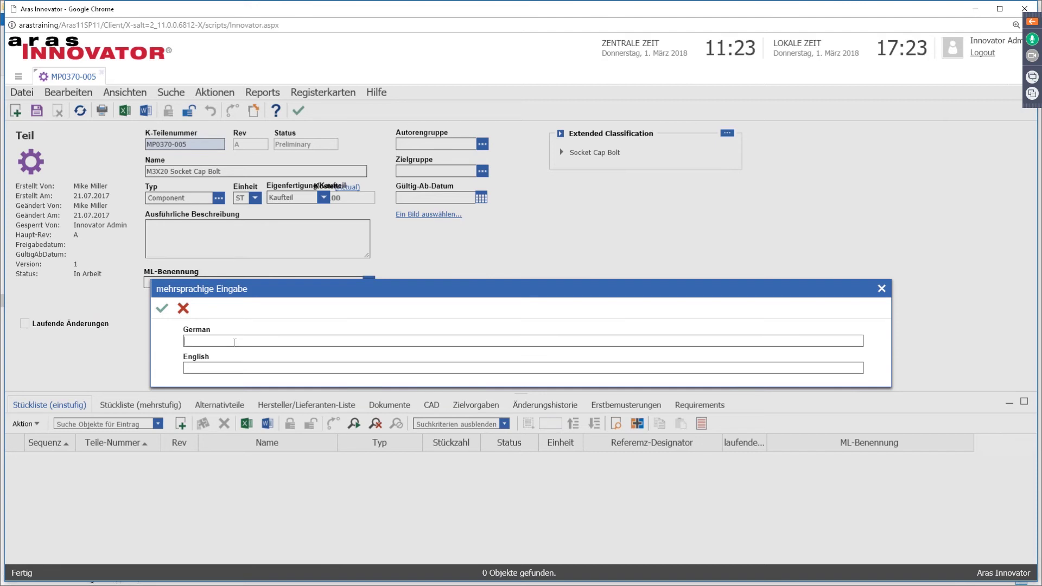
pyautogui.write('Teil')
pyautogui.click(201, 369)
pyautogui.write('Part')
pyautogui.click(161, 308)
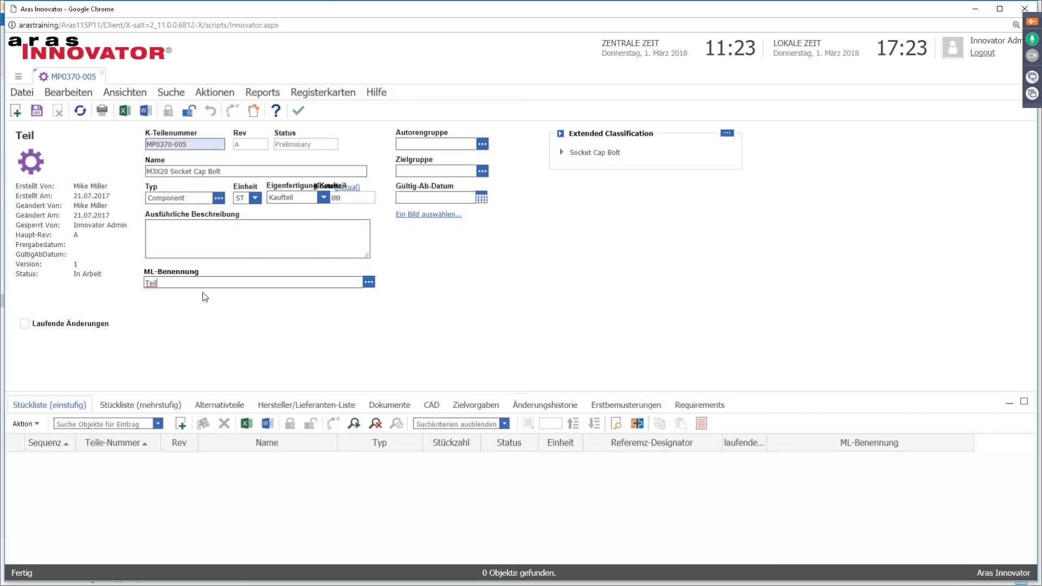
pyautogui.click(298, 111)
# Step: Close MP0370-005, filter parts by ML-Benennung *teil*, then minimize the Aras window
pyautogui.click(104, 76)
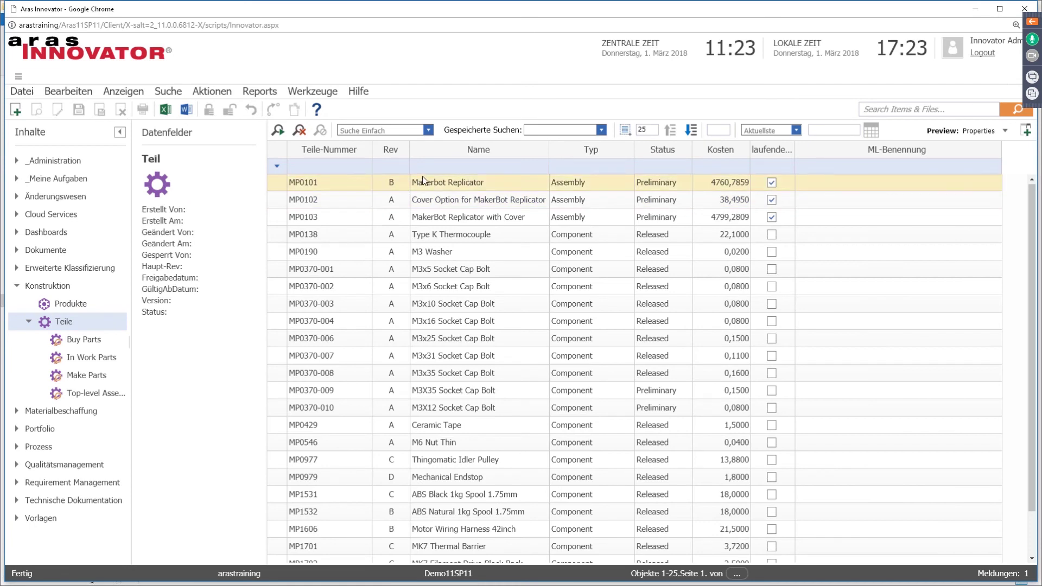
pyautogui.click(279, 131)
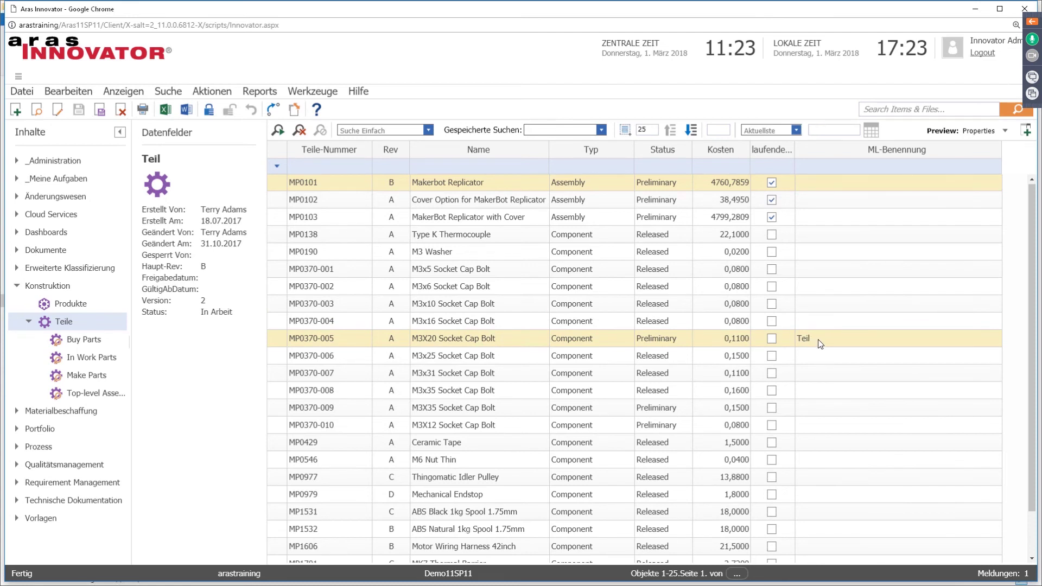
pyautogui.click(840, 168)
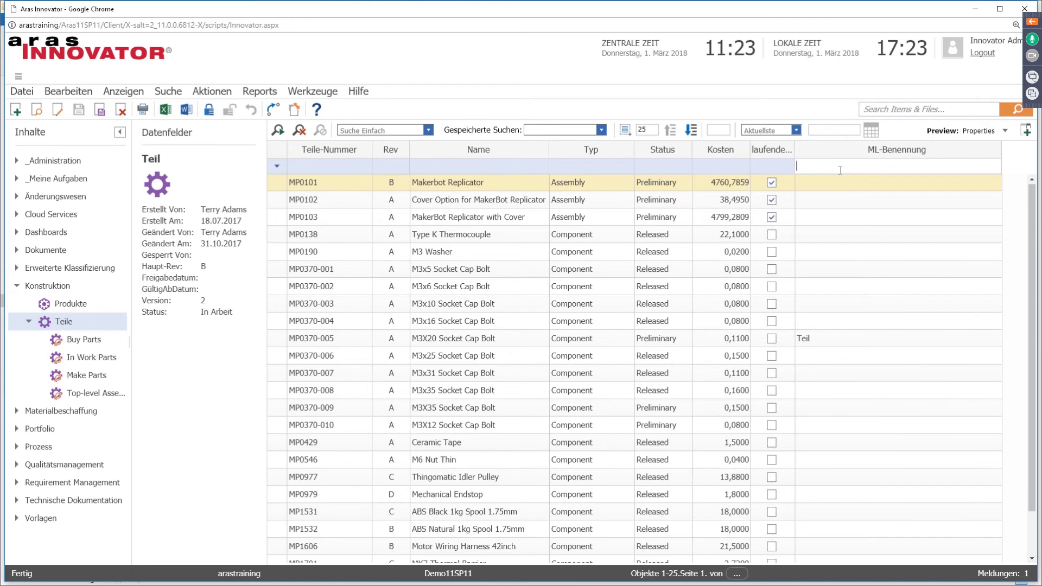
pyautogui.write('*teil*')
pyautogui.press('Return')
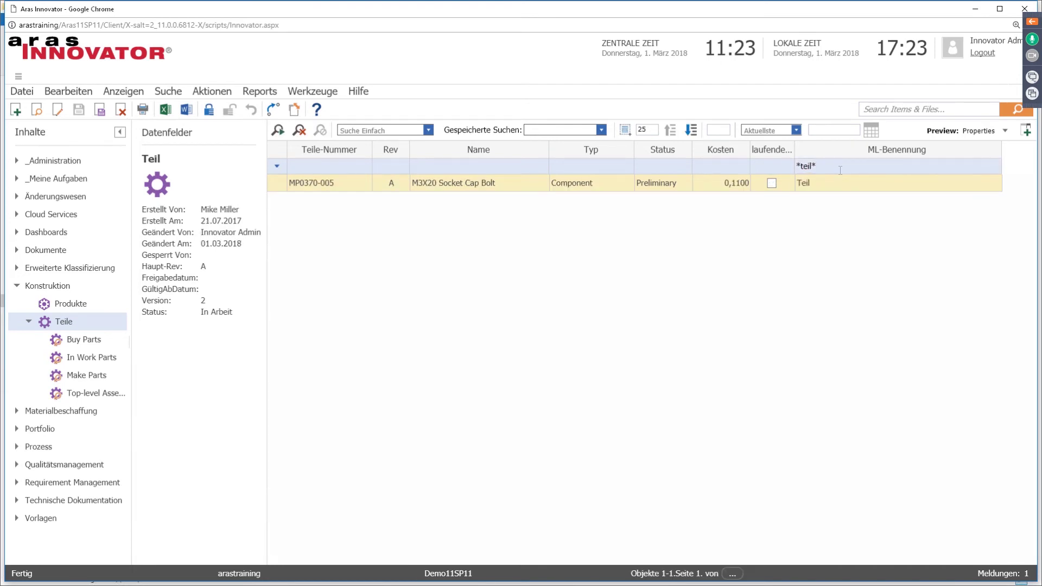
pyautogui.click(976, 11)
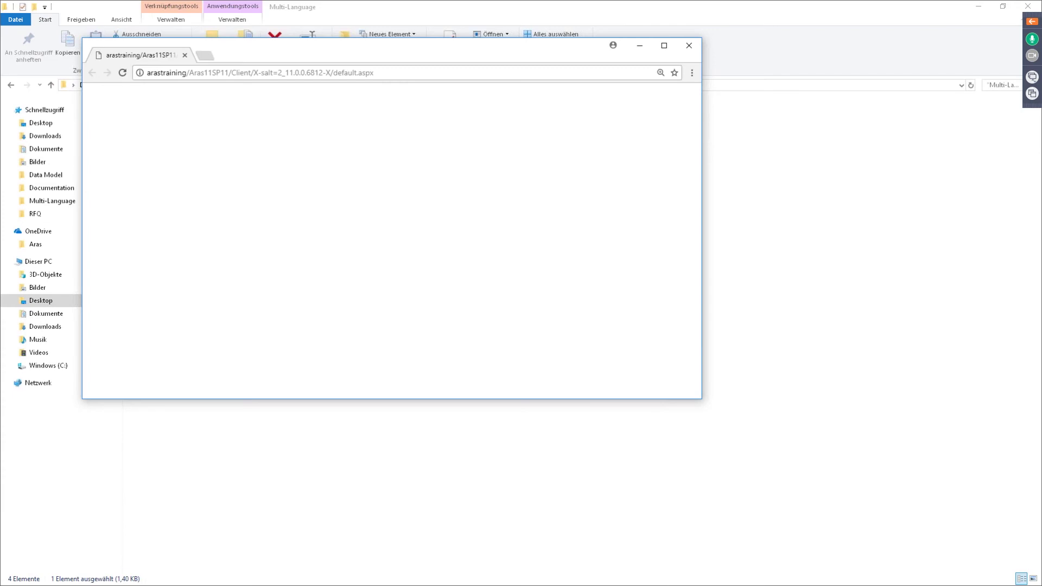
# Step: Return to the English session and open the Design > Parts search
pyautogui.click(42, 449)
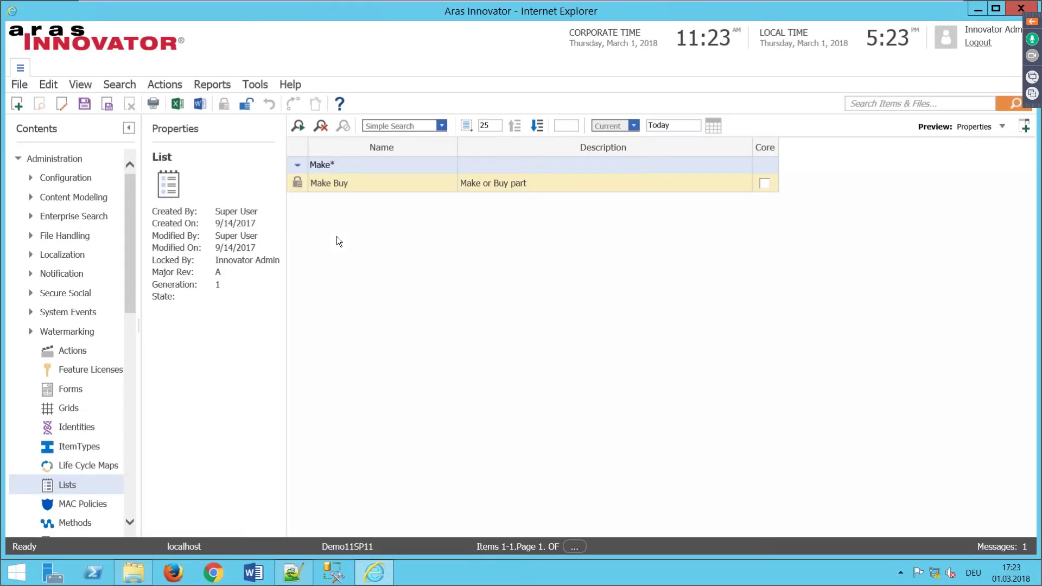
pyautogui.click(18, 158)
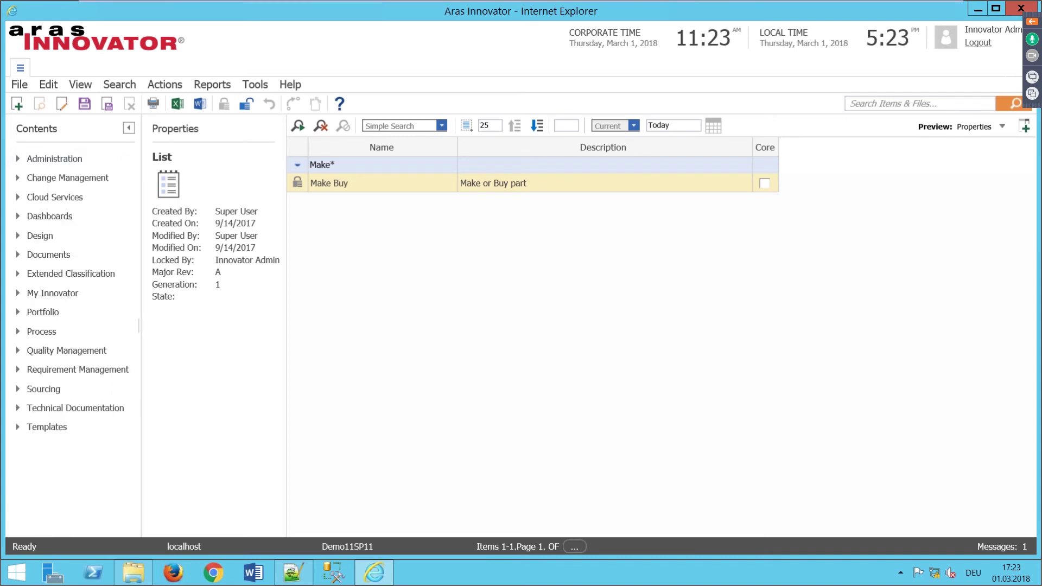
pyautogui.click(18, 236)
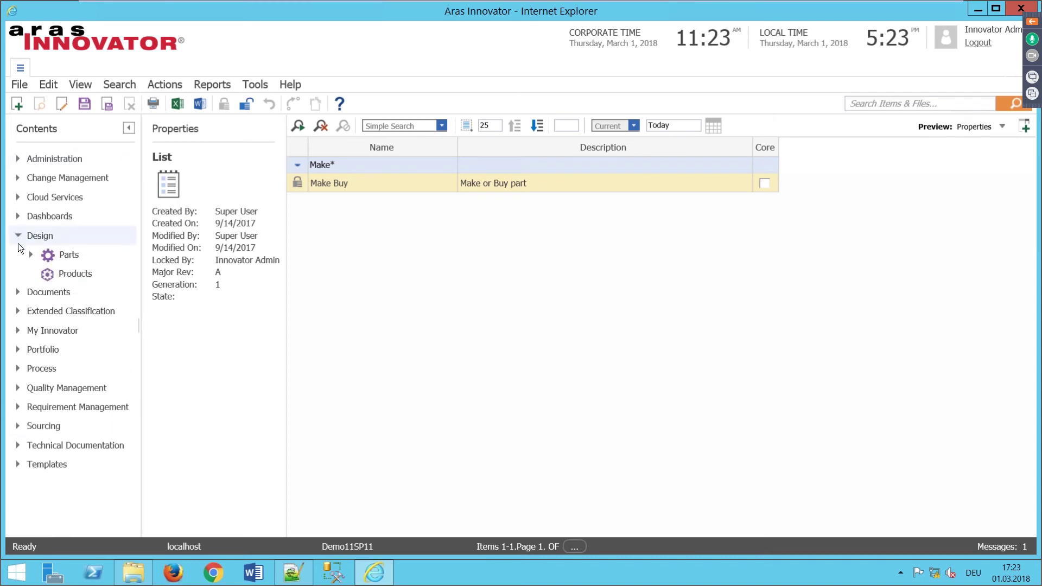
pyautogui.click(60, 255)
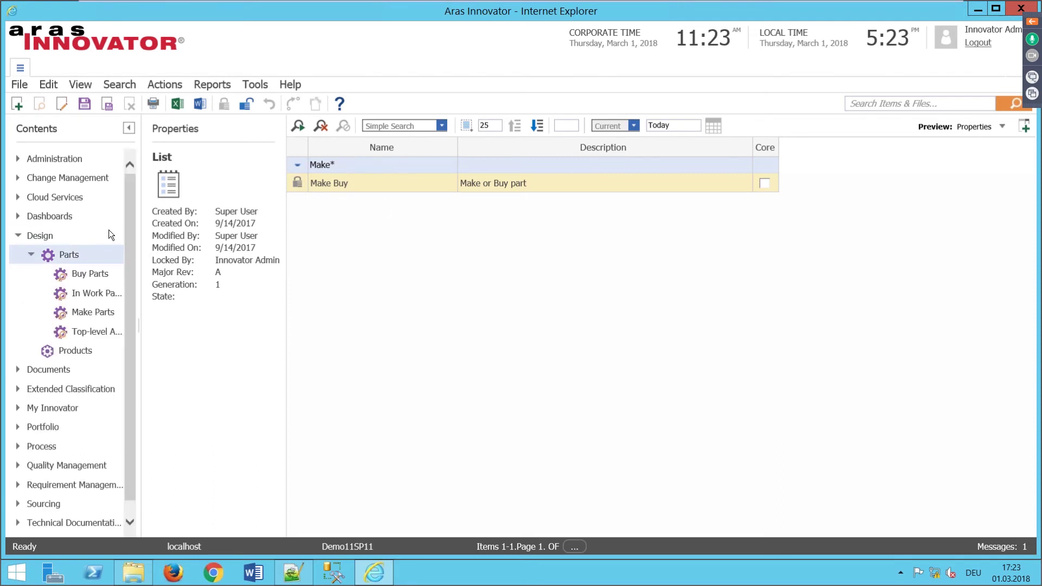
pyautogui.click(73, 254)
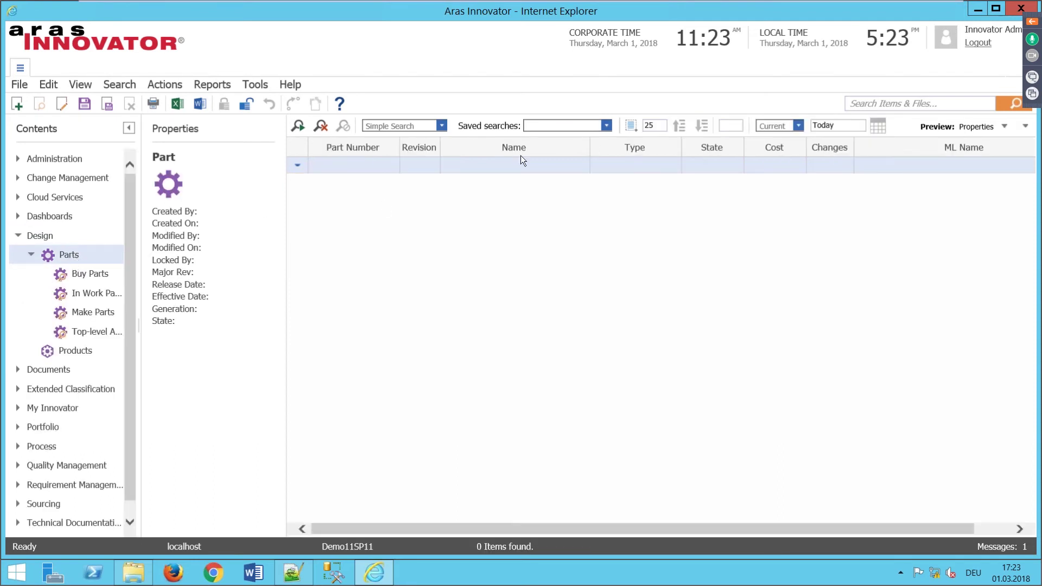
# Step: Search Parts with ML Name *Part* and open MP0370-005 for editing
pyautogui.click(943, 165)
pyautogui.write('*')
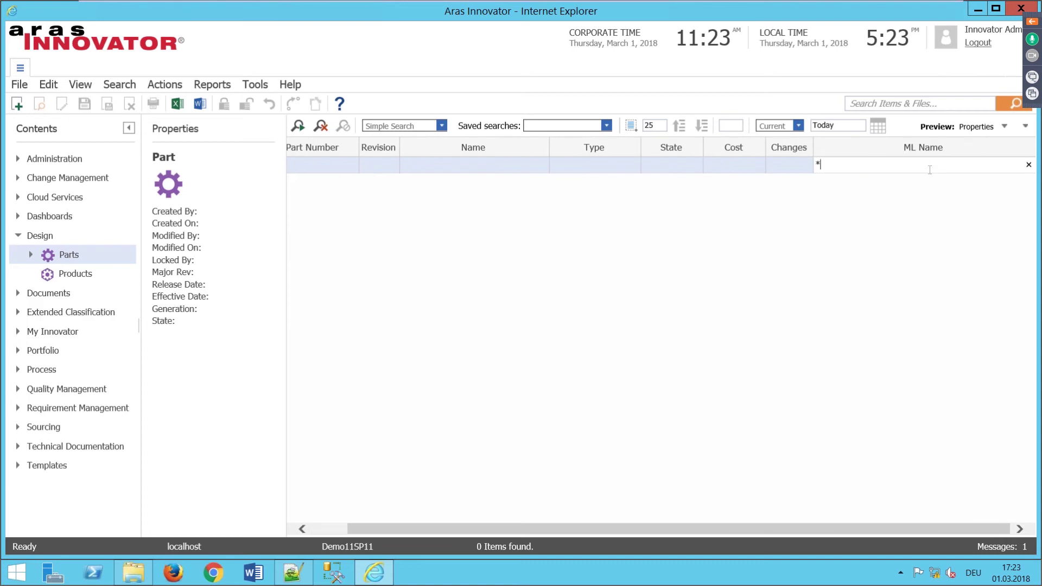
pyautogui.write('Part*')
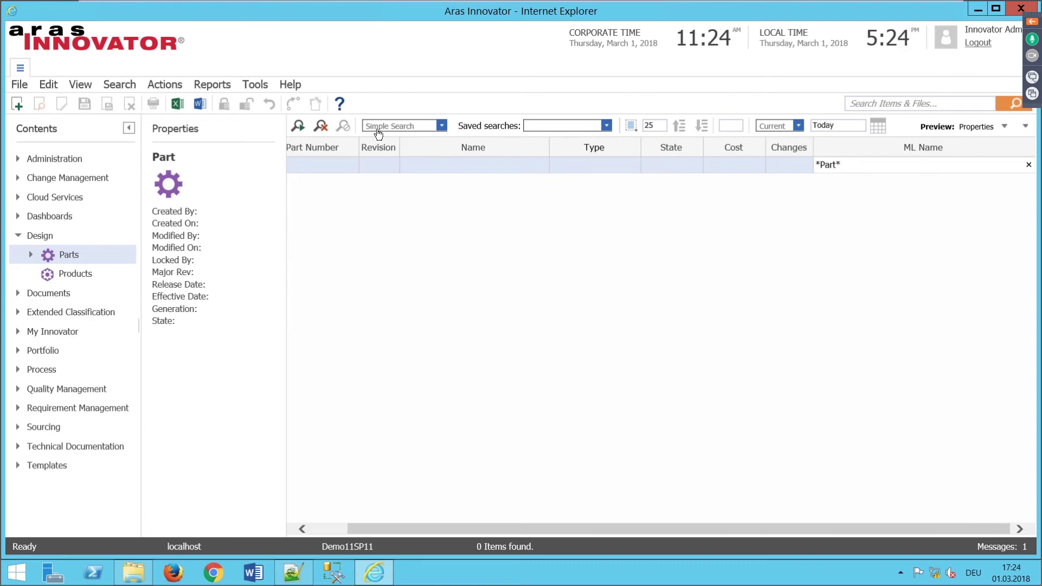
pyautogui.click(297, 129)
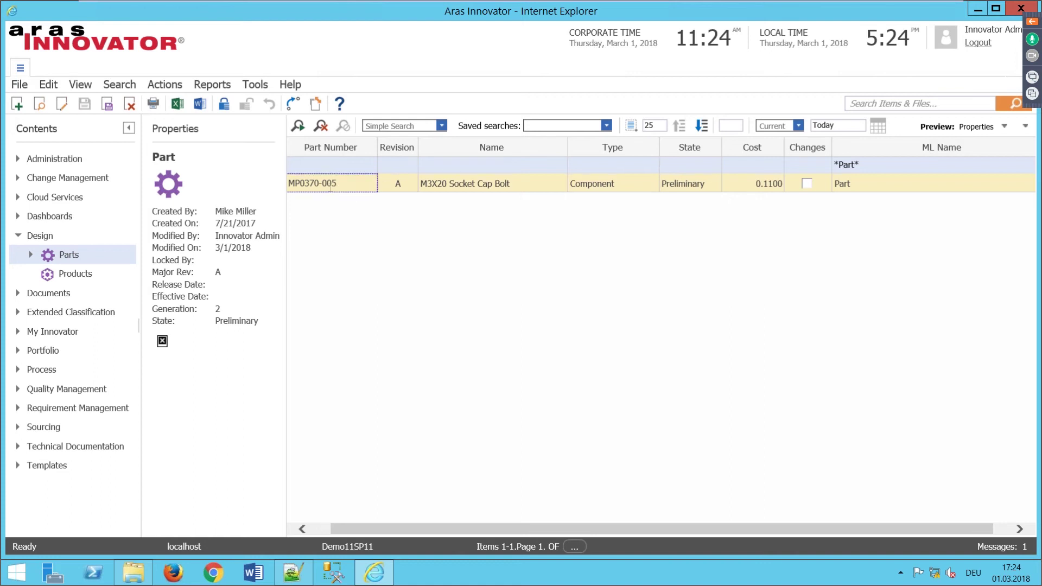
pyautogui.rightClick(354, 184)
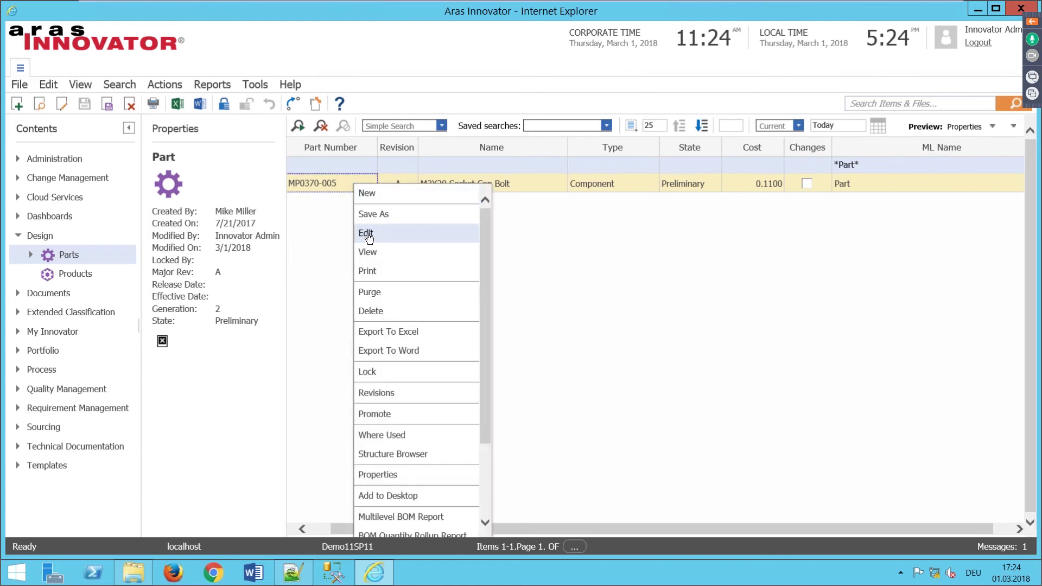
pyautogui.click(367, 234)
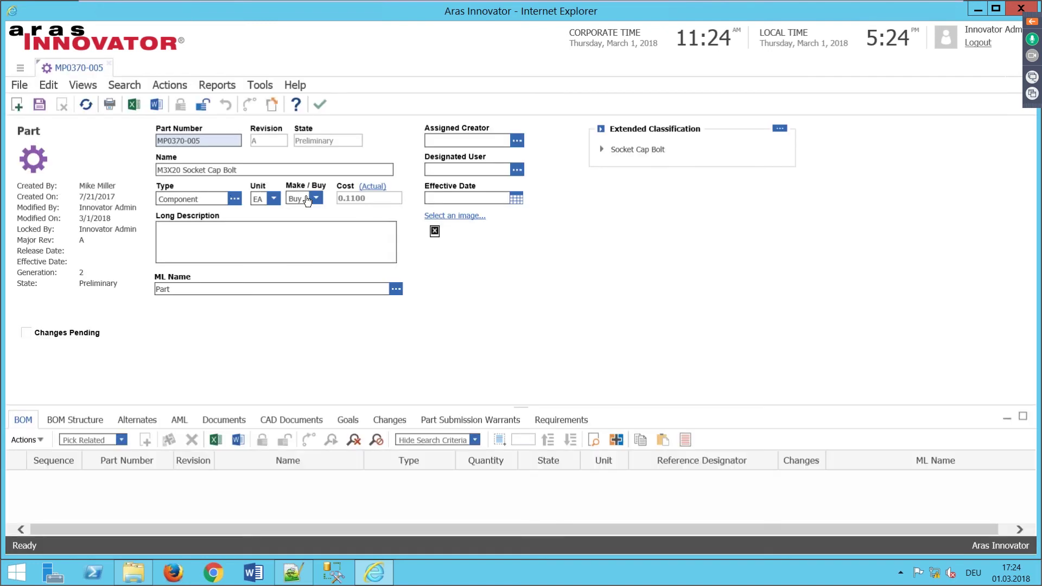
# Step: Check the English Make/Buy choices, then open part MP0370-005 in the German Aras session
pyautogui.click(322, 203)
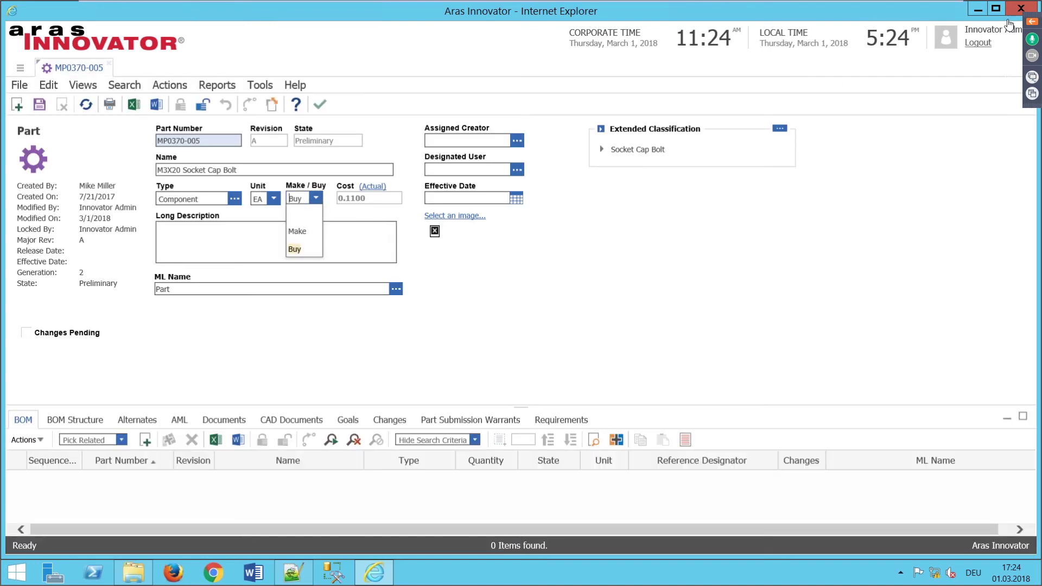
pyautogui.click(976, 10)
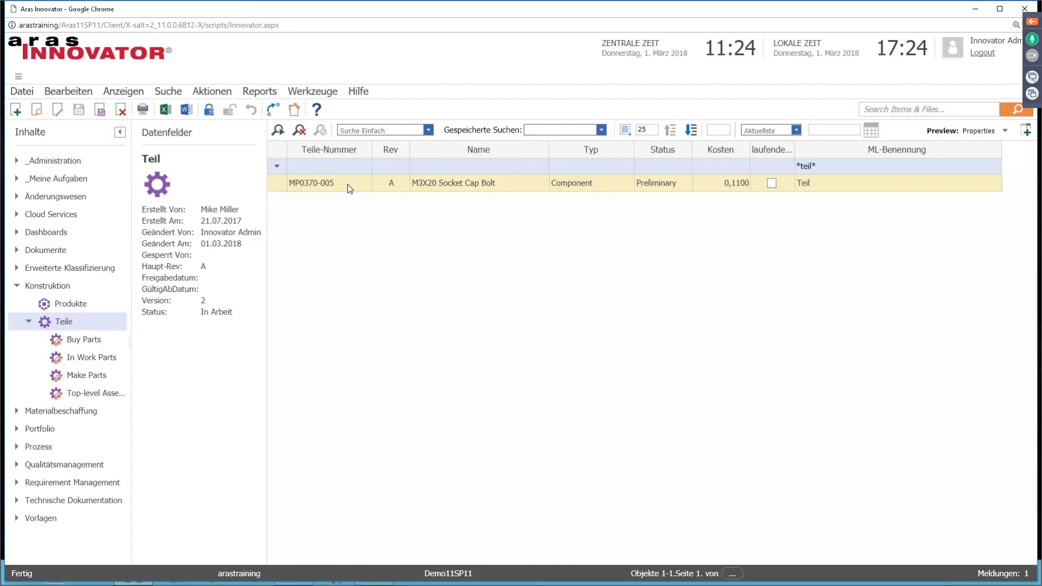
pyautogui.click(356, 187)
pyautogui.rightClick(355, 187)
pyautogui.click(373, 229)
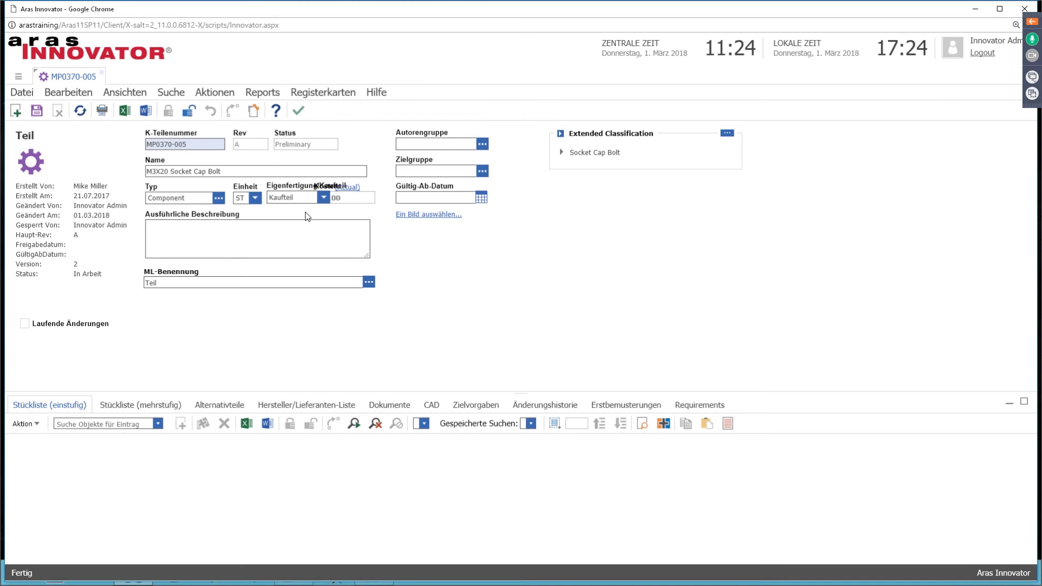
# Step: Confirm the German Make/Buy choices Eigenfertigung and Kaufteil, then log out
pyautogui.click(323, 197)
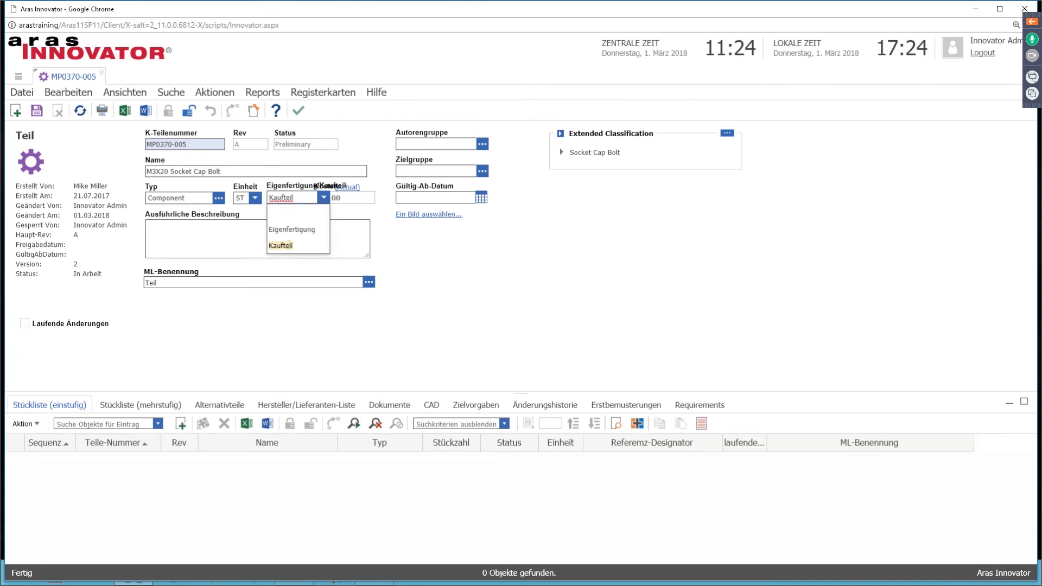
pyautogui.click(575, 284)
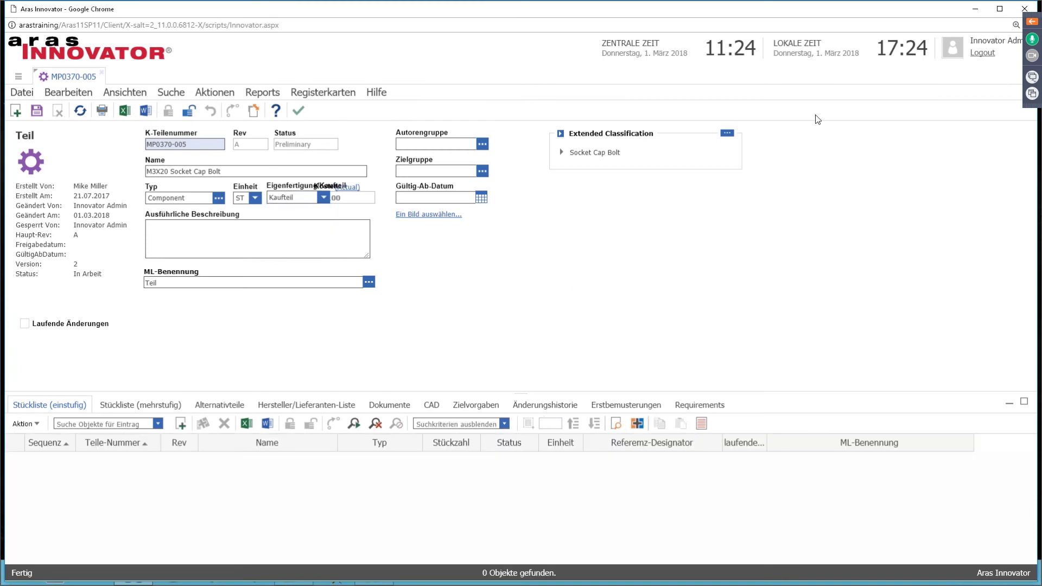
pyautogui.click(945, 64)
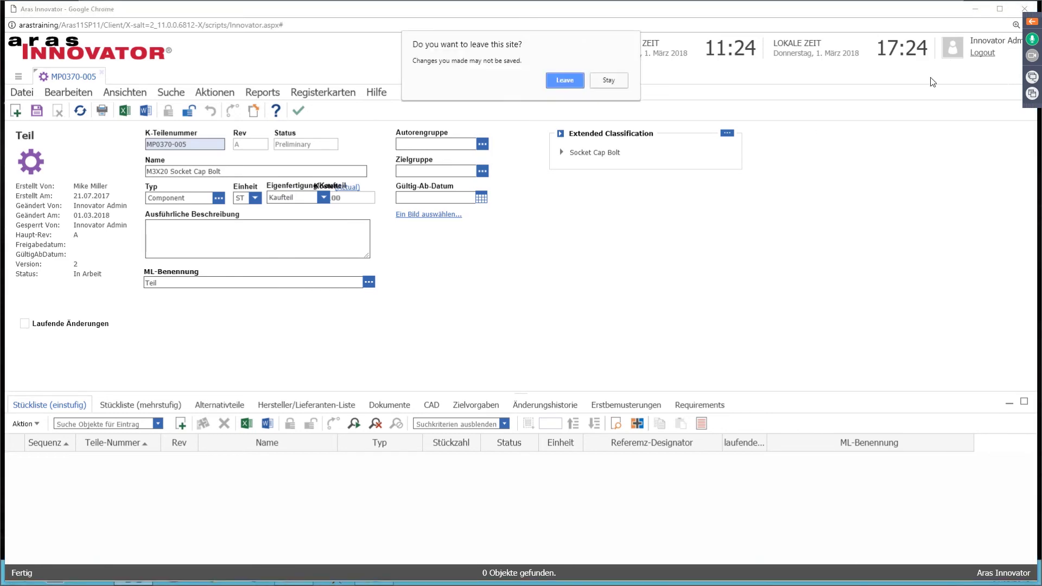
# Step: Leave the German Aras site and open the German folder in de-DE_LanguagePack
pyautogui.click(565, 80)
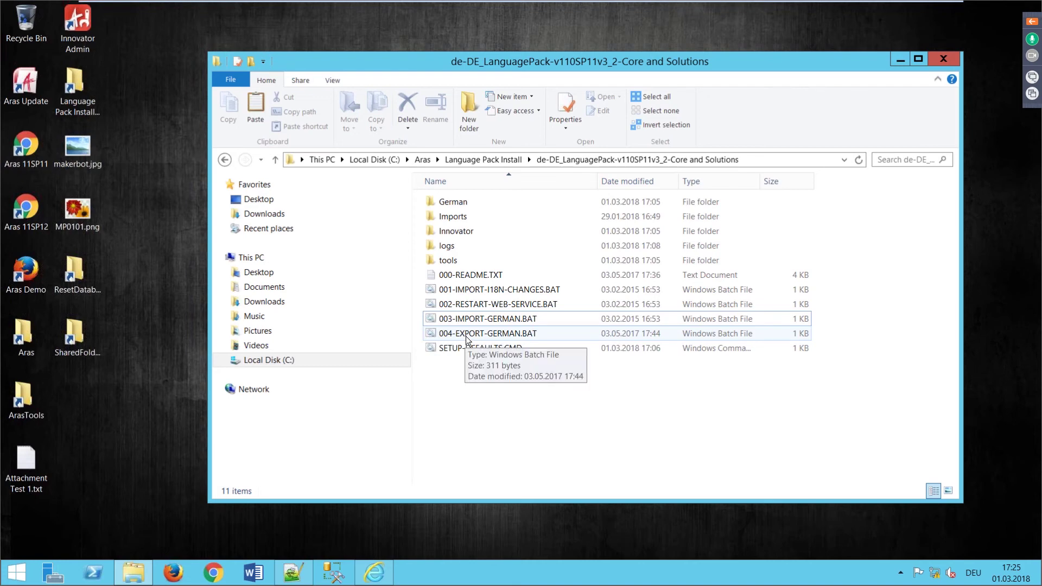
pyautogui.doubleClick(455, 204)
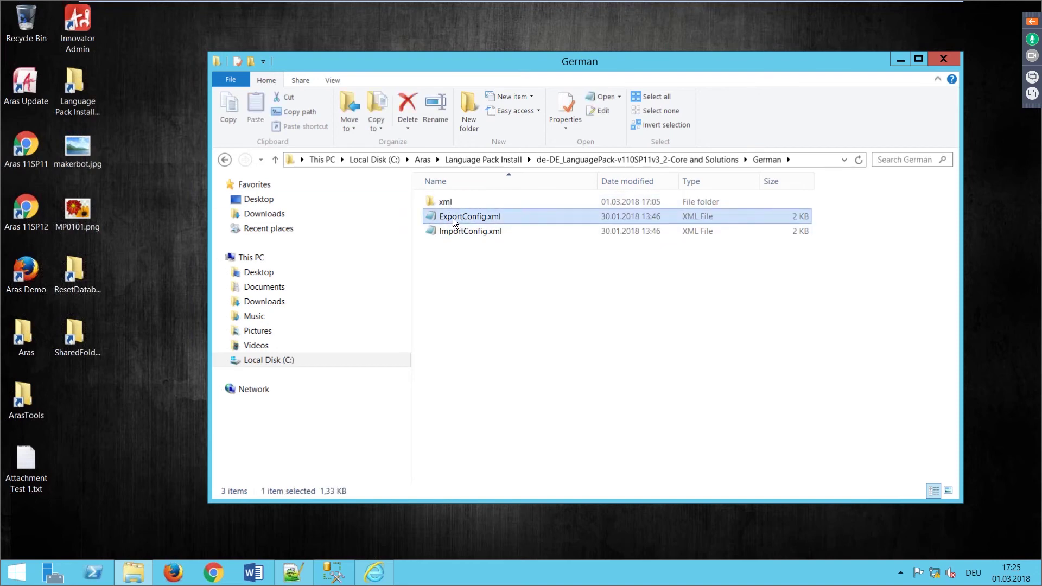
# Step: Look over ExportConfig.xml in Notepad and close it
pyautogui.rightClick(452, 218)
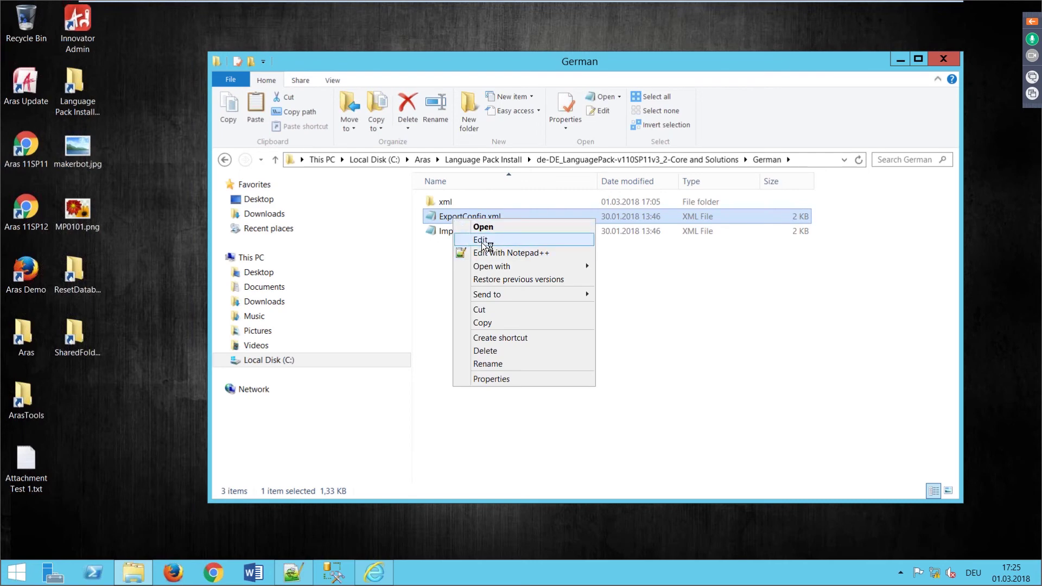
pyautogui.click(481, 240)
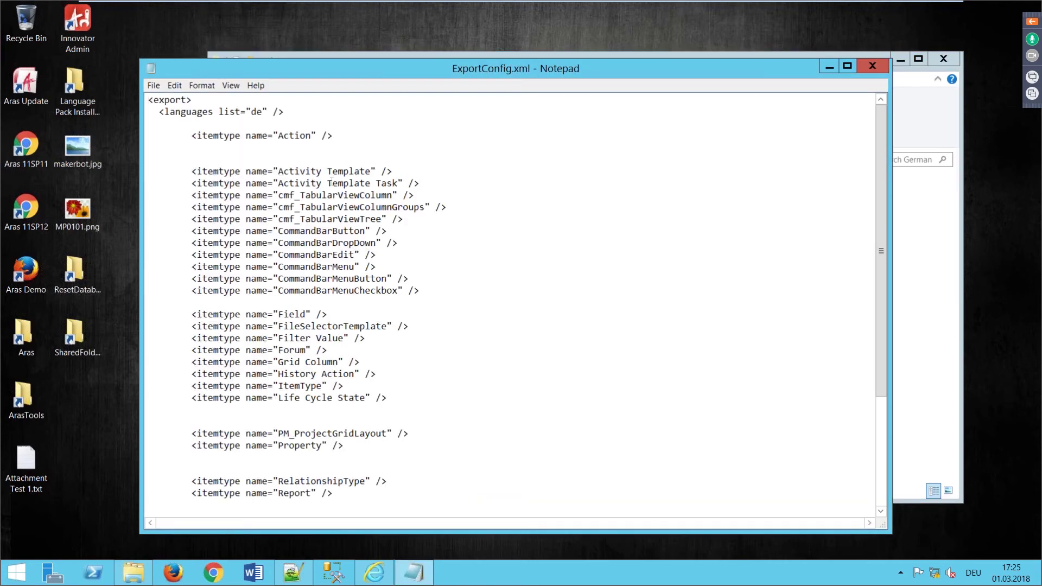
pyautogui.scroll(-1, 317, 338)
pyautogui.scroll(-4, 317, 338)
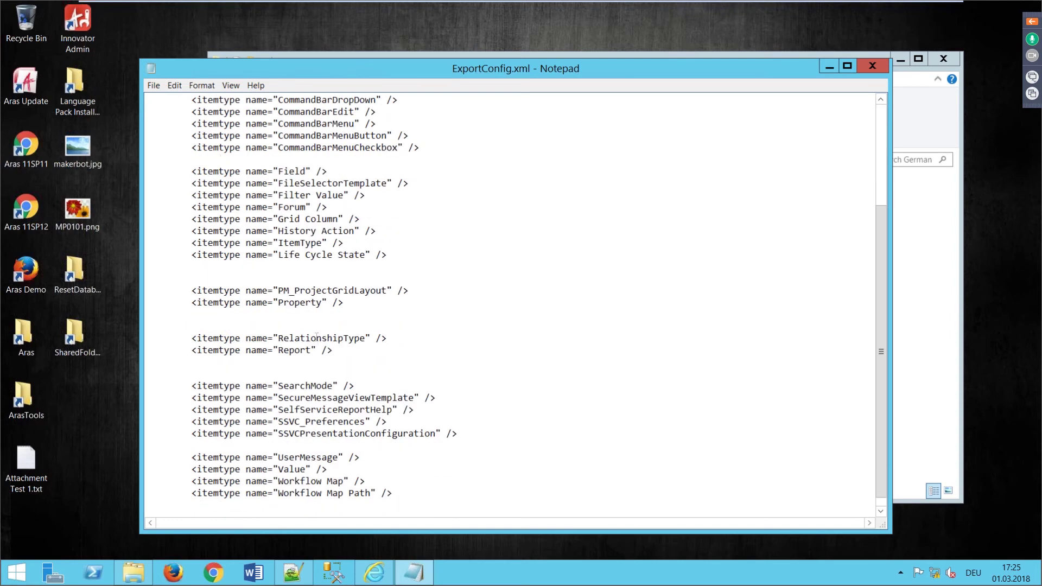
pyautogui.scroll(5, 323, 444)
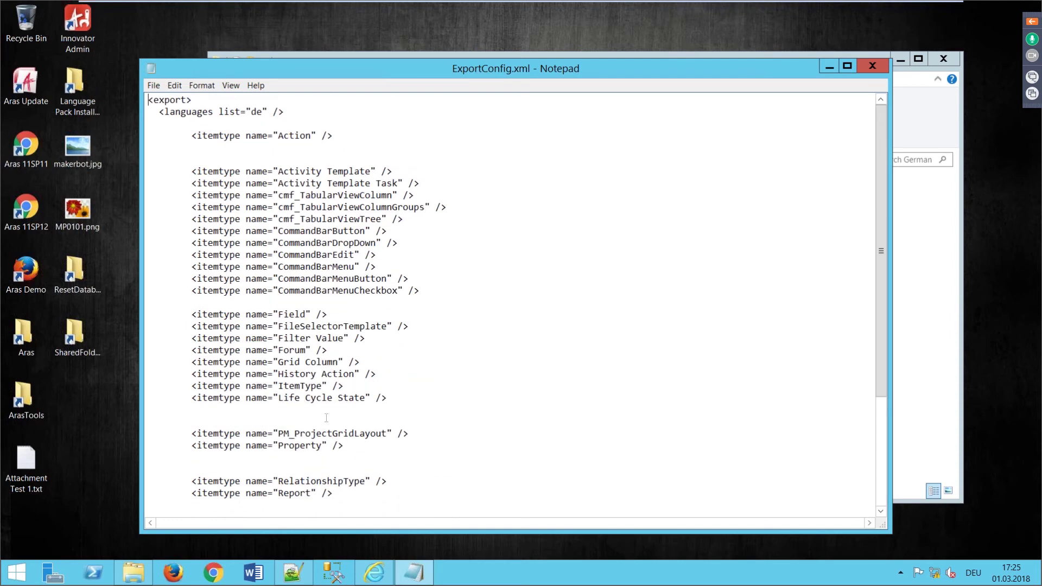
pyautogui.click(871, 66)
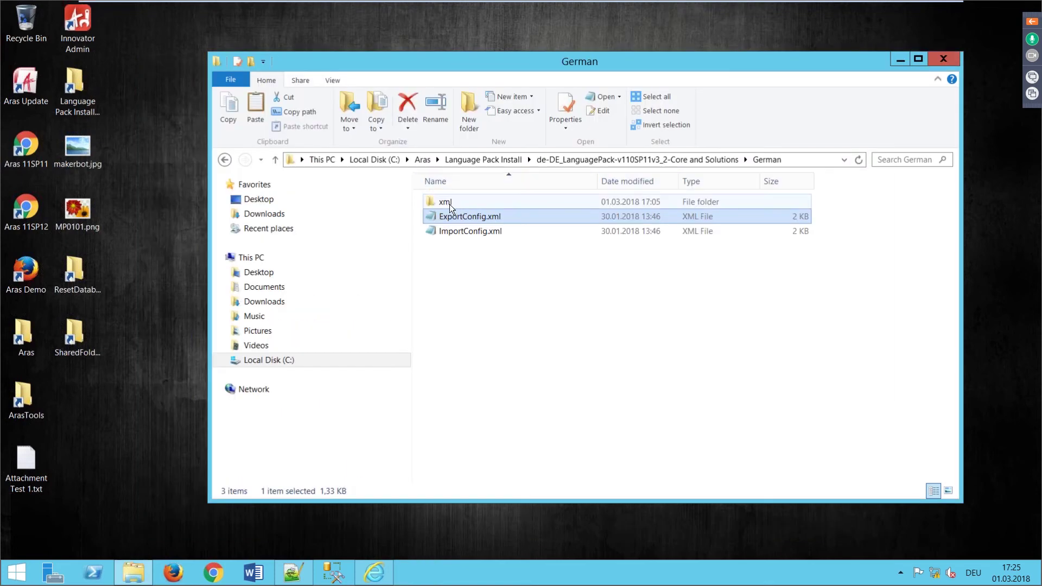
# Step: Rename the German xml folder to xml_bak
pyautogui.click(448, 203)
pyautogui.click(450, 203)
pyautogui.click(465, 205)
pyautogui.write('_bak')
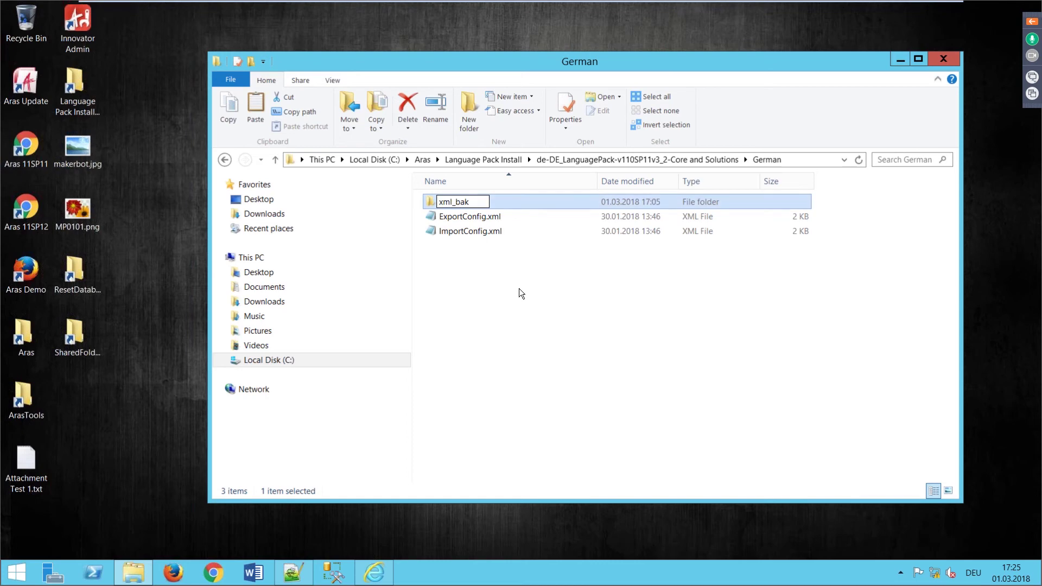
pyautogui.press('Return')
# Step: Delete the export option from 004-EXPORT-GERMAN.BAT's command line, then close it without saving
pyautogui.click(625, 159)
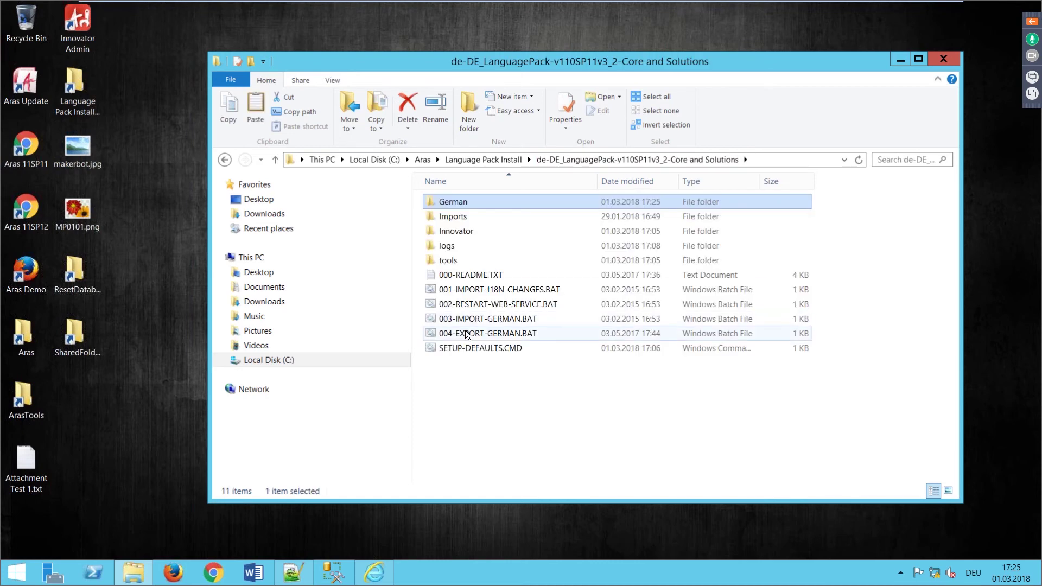
pyautogui.click(493, 353)
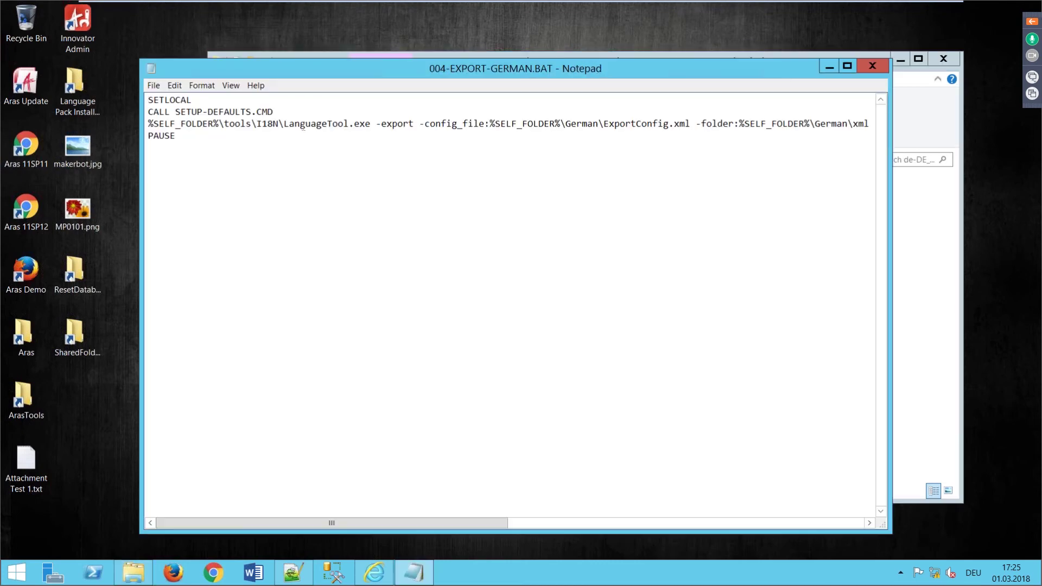
pyautogui.moveTo(284, 124); pyautogui.dragTo(421, 125)
pyautogui.press('Delete')
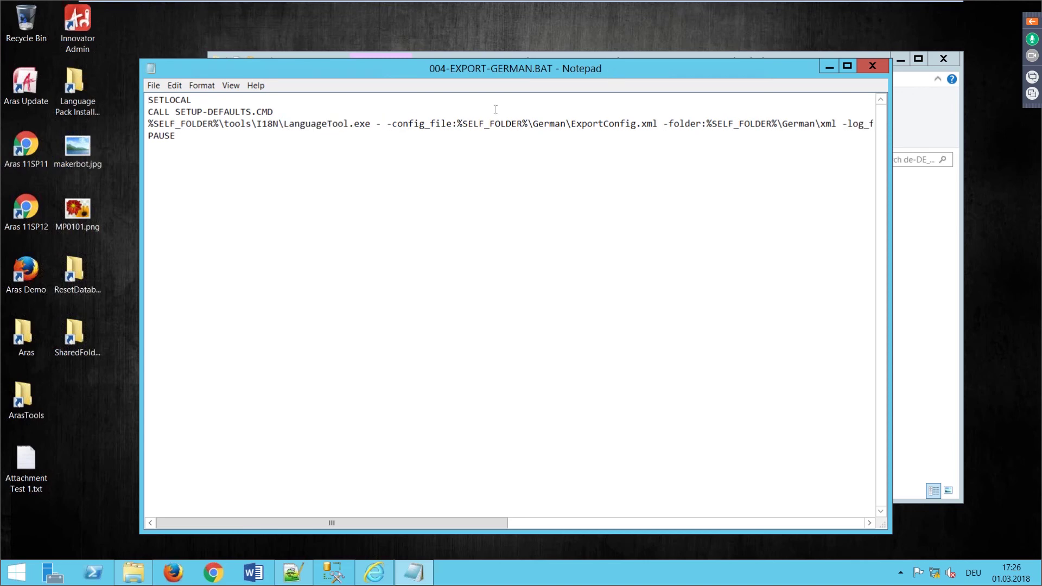
pyautogui.click(863, 66)
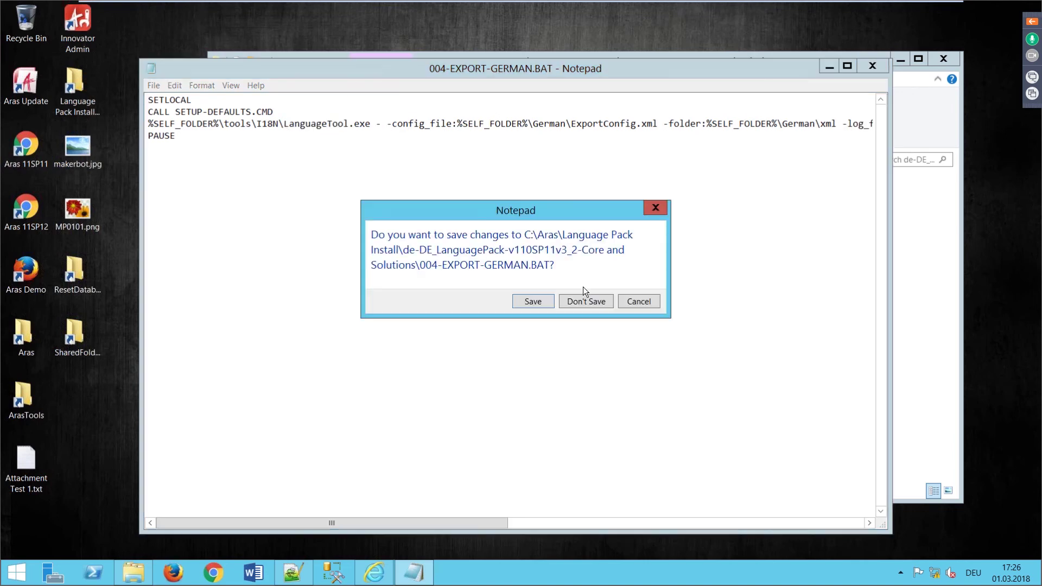
pyautogui.click(578, 299)
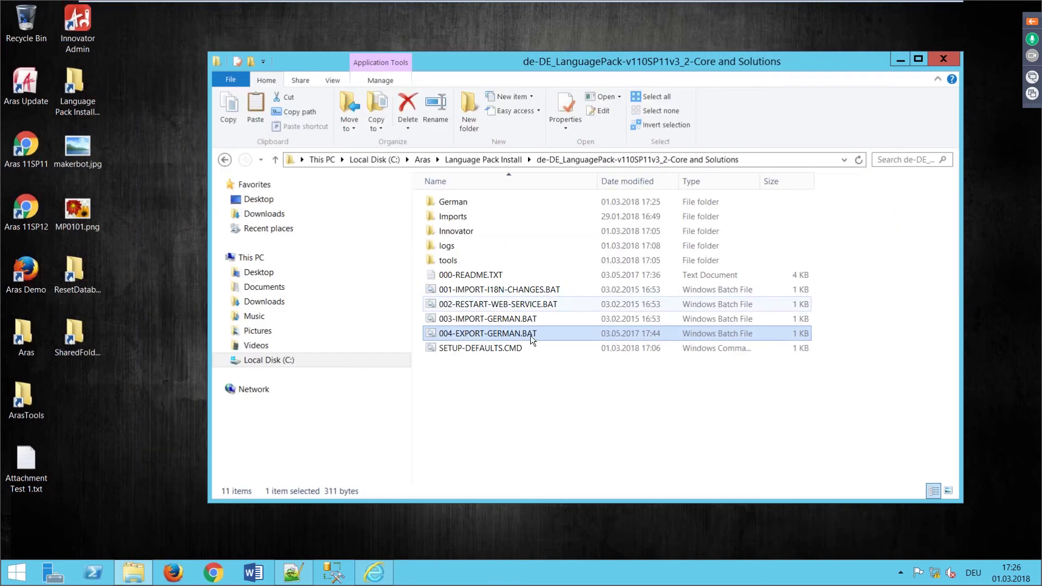
# Step: Run 004-EXPORT-GERMAN.BAT to export German labels from Demo11SP11 into German\xml
pyautogui.doubleClick(476, 334)
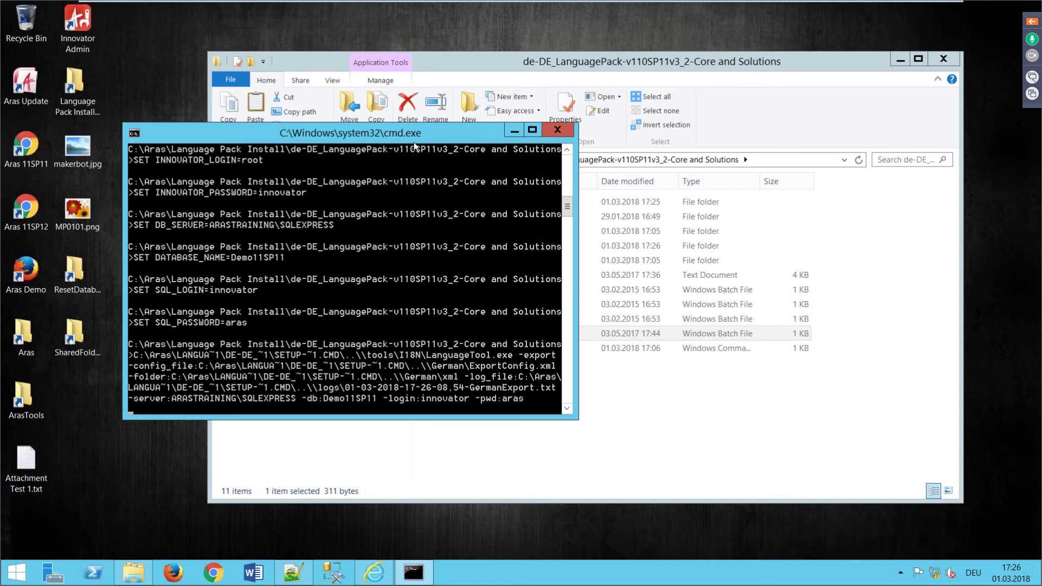
pyautogui.moveTo(412, 135); pyautogui.dragTo(351, 40)
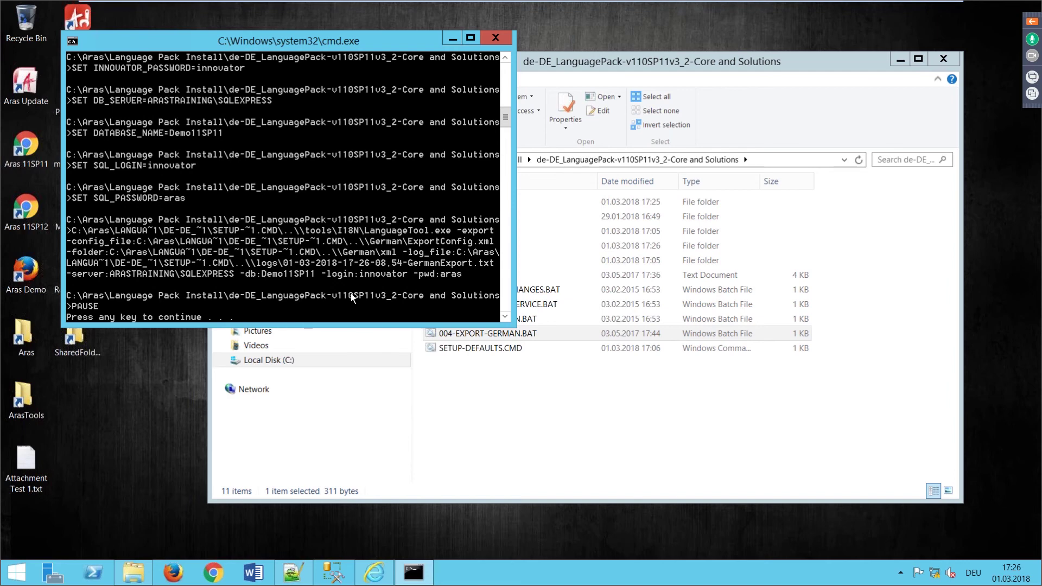
pyautogui.click(531, 410)
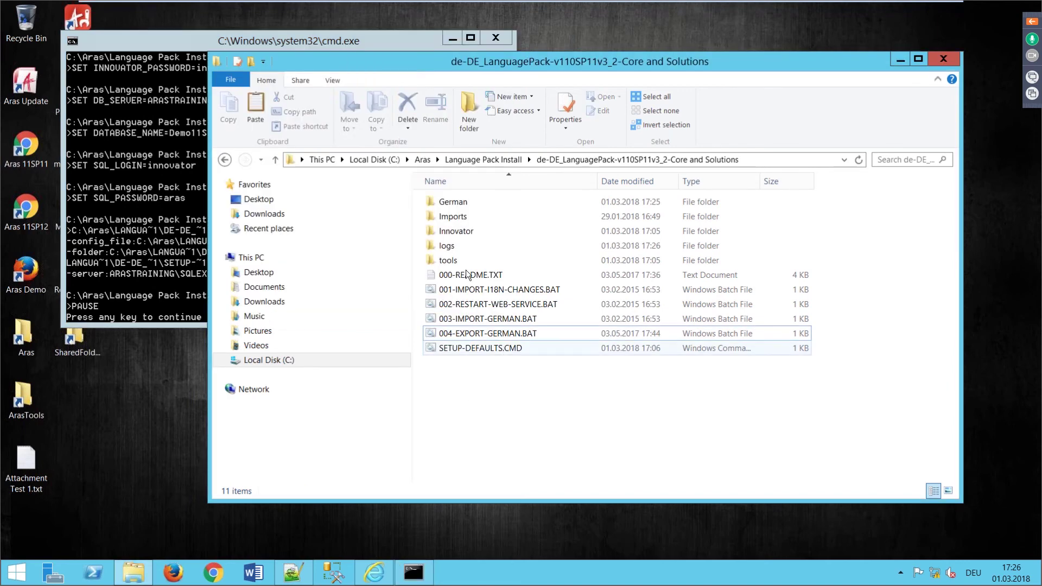
# Step: Open the exported Field.xml from German\xml in Notepad++ and check its empty de labels
pyautogui.doubleClick(451, 201)
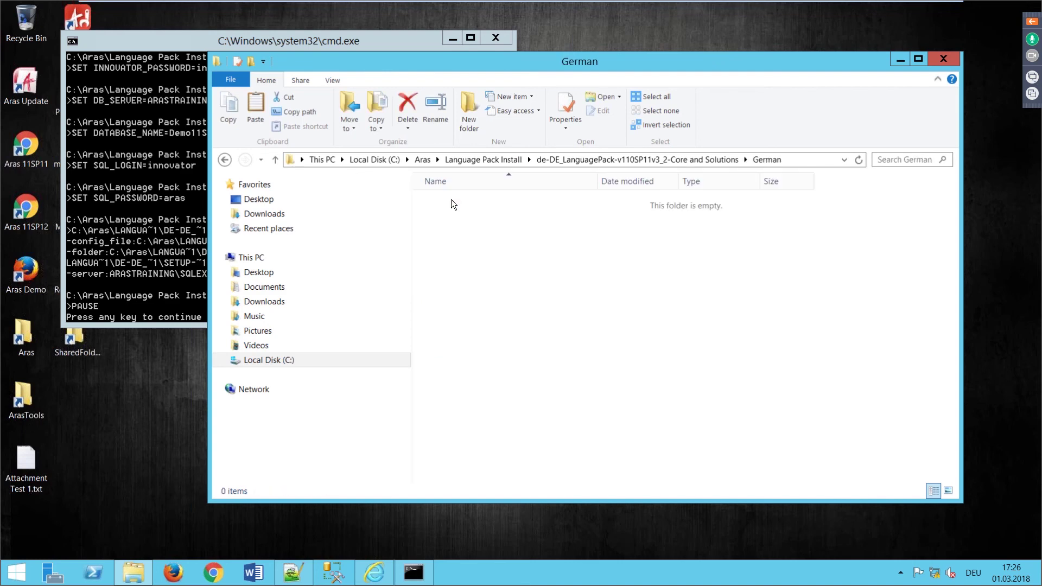
pyautogui.click(444, 206)
pyautogui.doubleClick(443, 205)
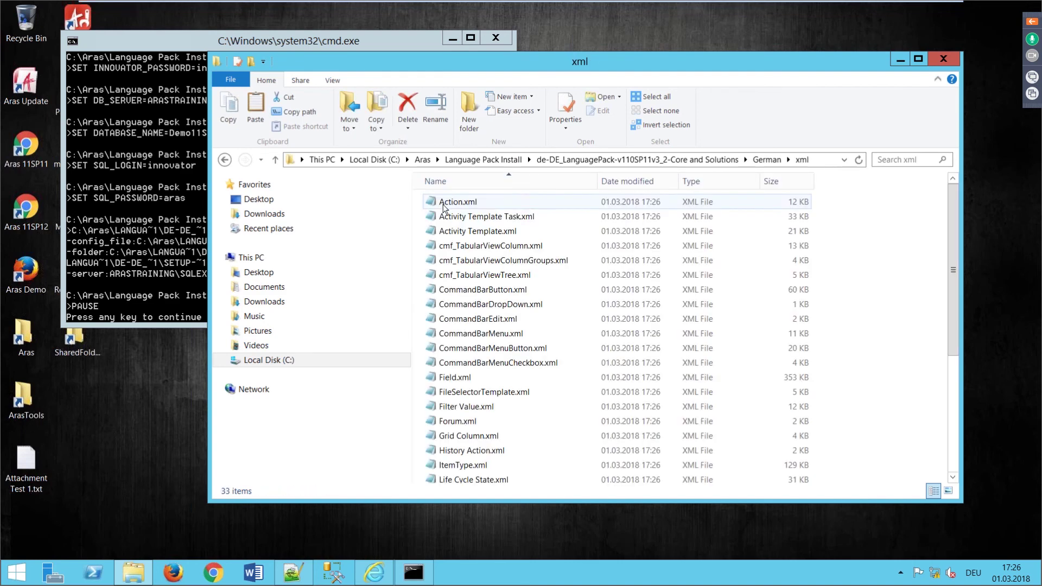
pyautogui.rightClick(458, 378)
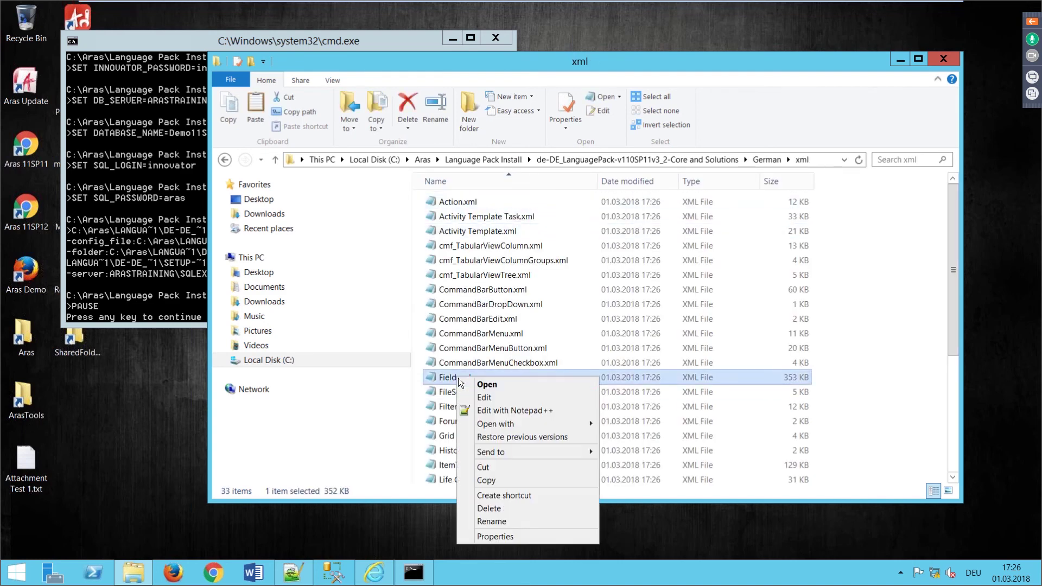
pyautogui.click(497, 410)
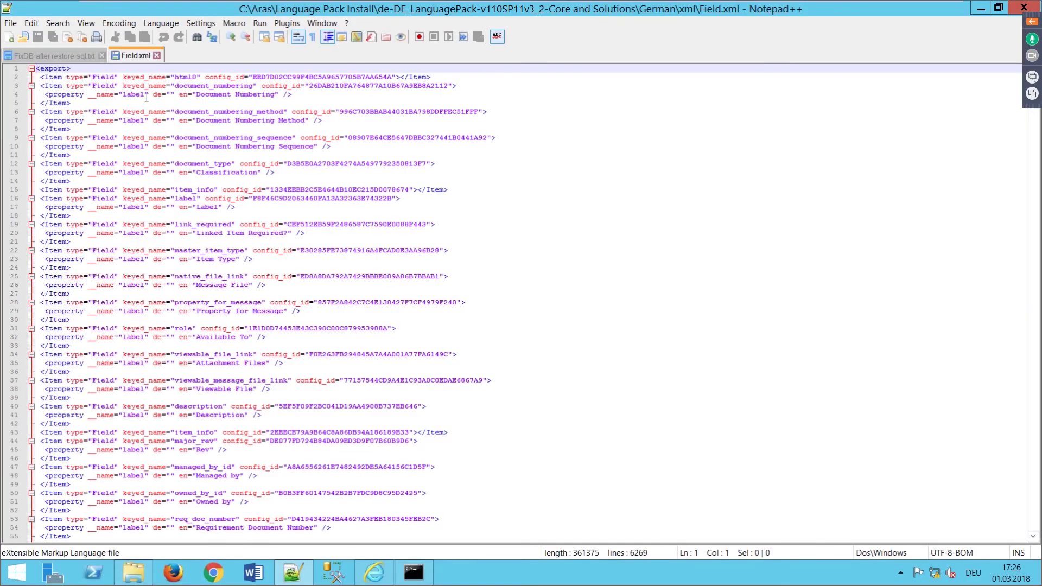
pyautogui.moveTo(151, 95); pyautogui.dragTo(179, 94)
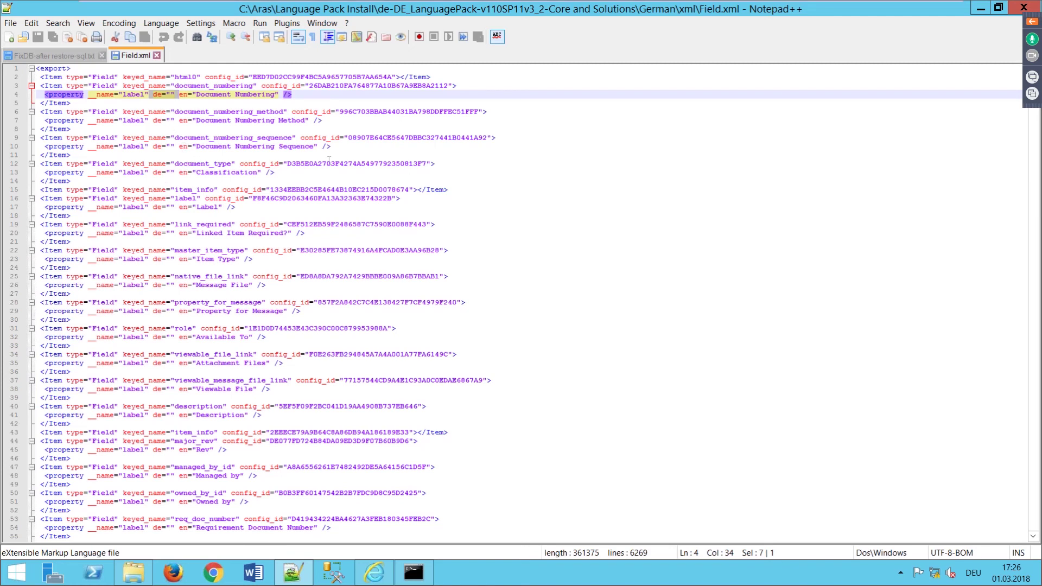
pyautogui.scroll(-7, 222, 340)
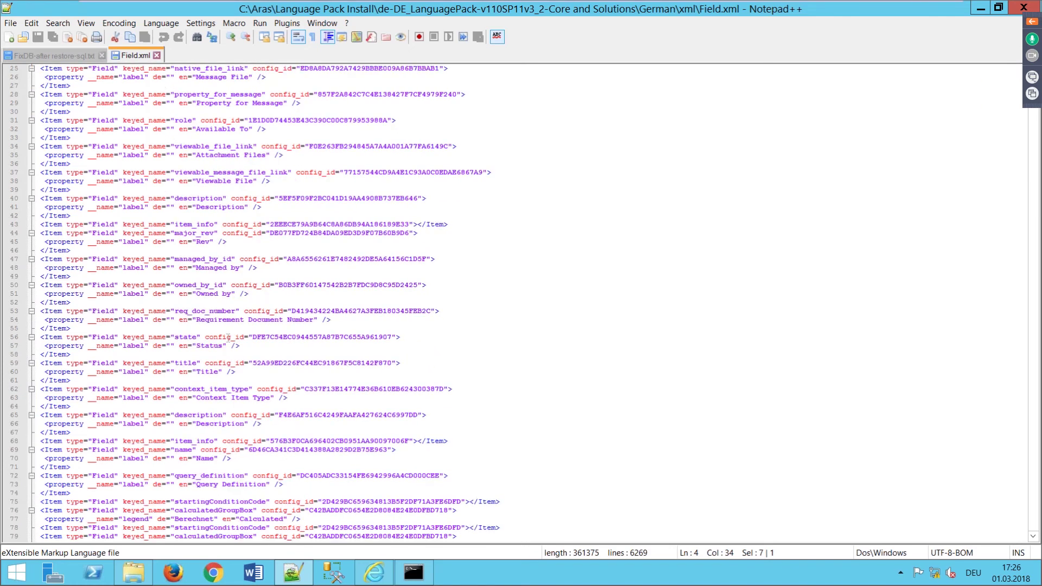
pyautogui.scroll(5, 235, 274)
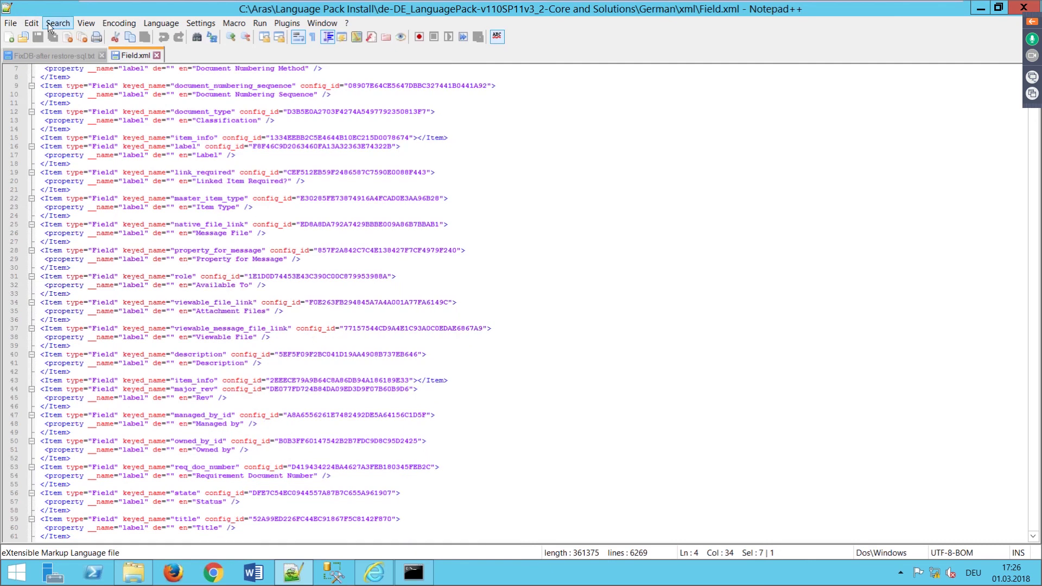
# Step: Search Field.xml for the Part Description labels, cycling through matches, then close it
pyautogui.click(58, 23)
pyautogui.click(70, 37)
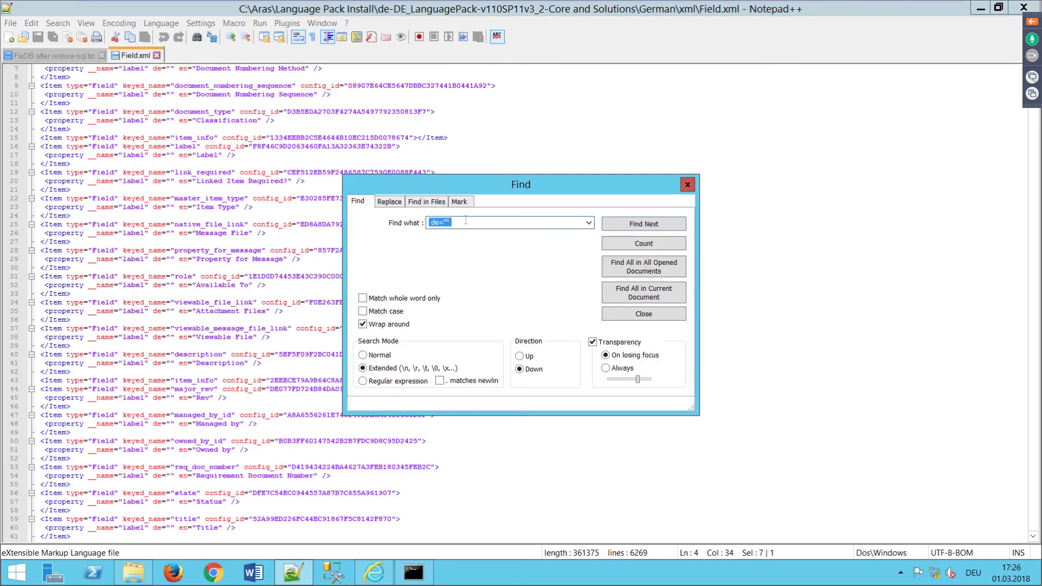
pyautogui.write('Part D')
pyautogui.write('er')
pyautogui.press('Return')
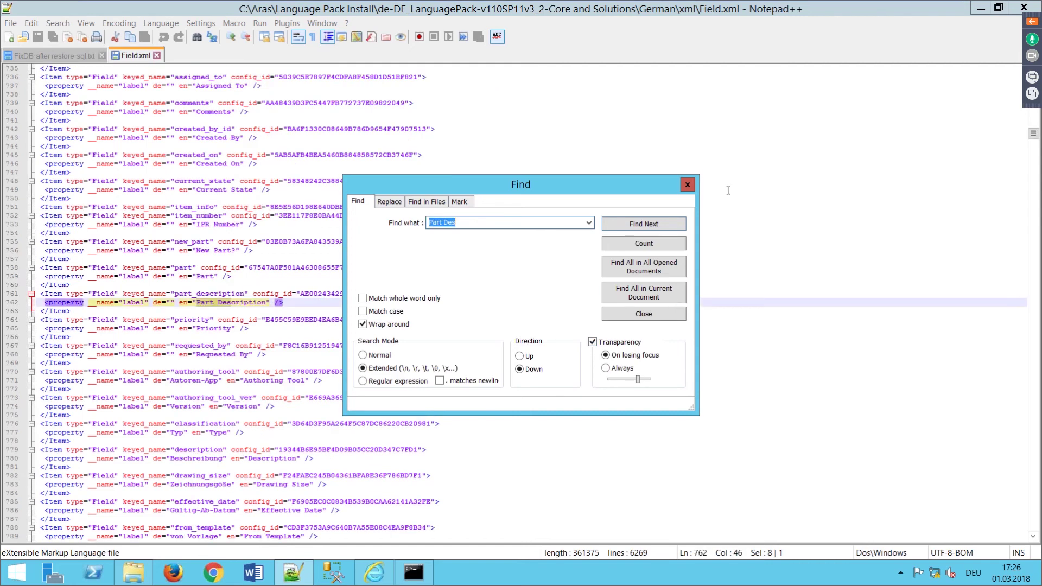
pyautogui.press('Escape')
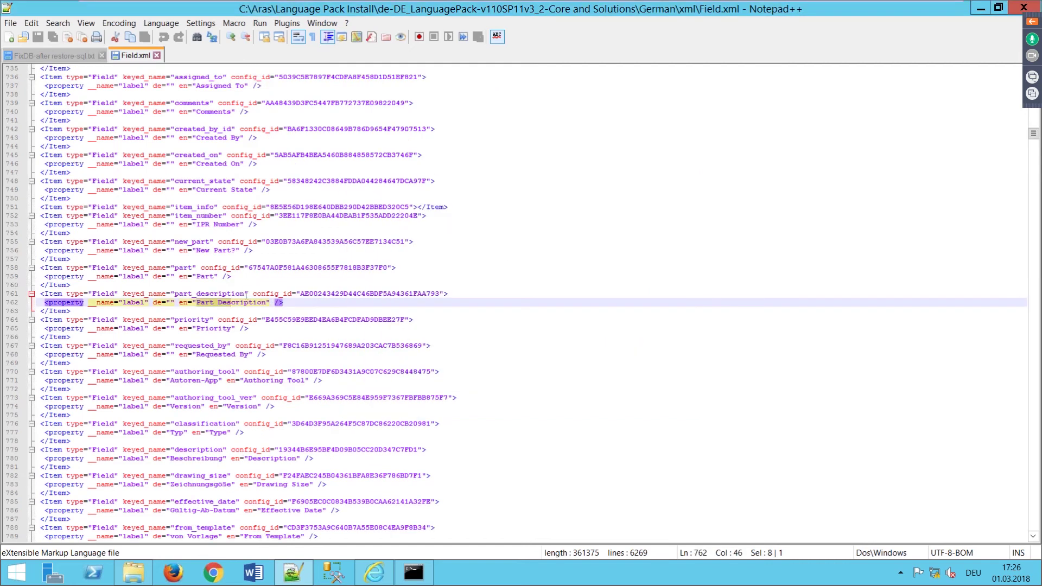
pyautogui.click(57, 23)
pyautogui.click(69, 47)
pyautogui.click(623, 227)
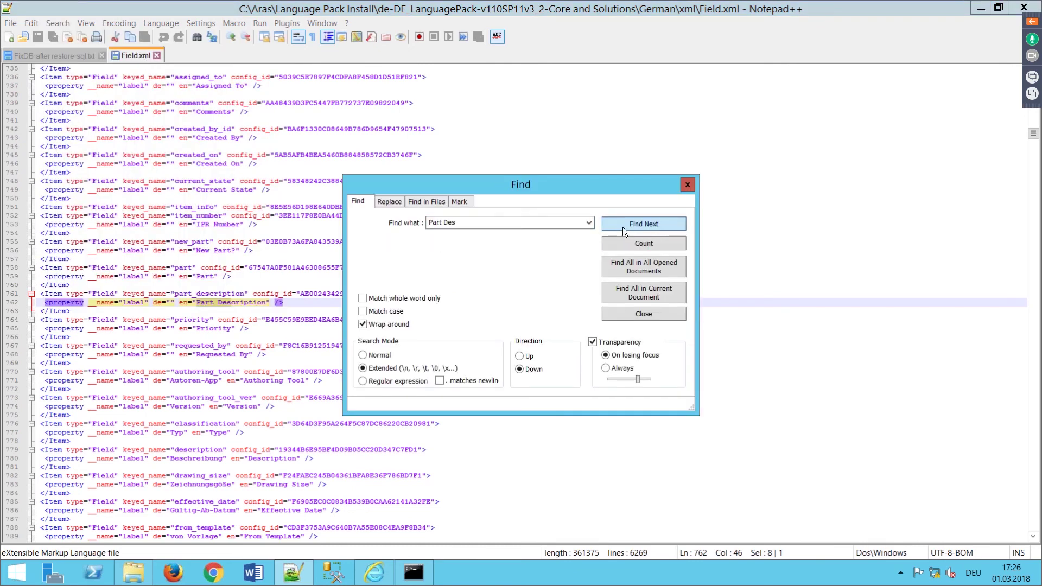
pyautogui.click(623, 226)
pyautogui.click(623, 226)
pyautogui.click(687, 186)
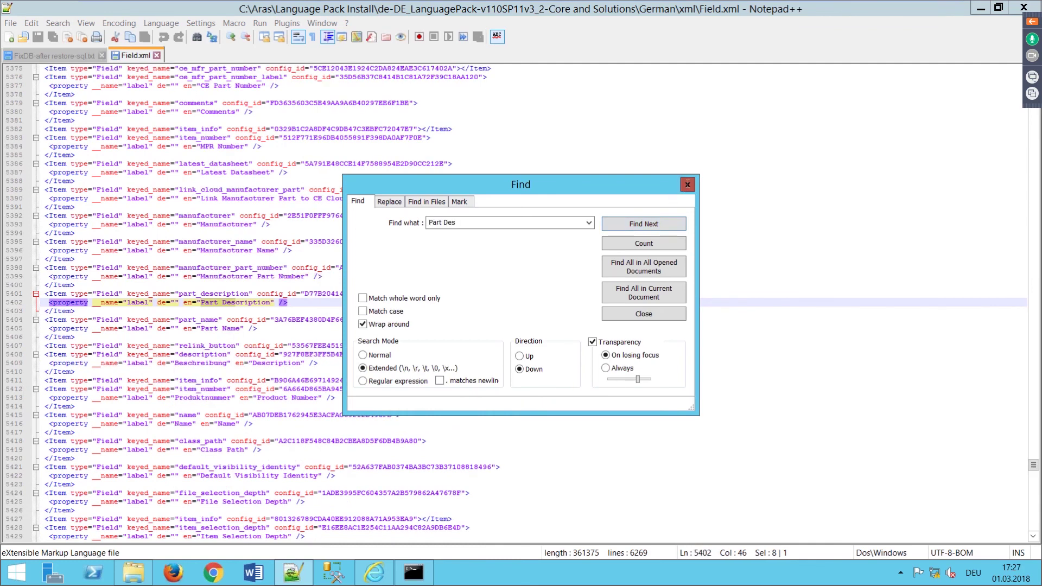
pyautogui.click(173, 303)
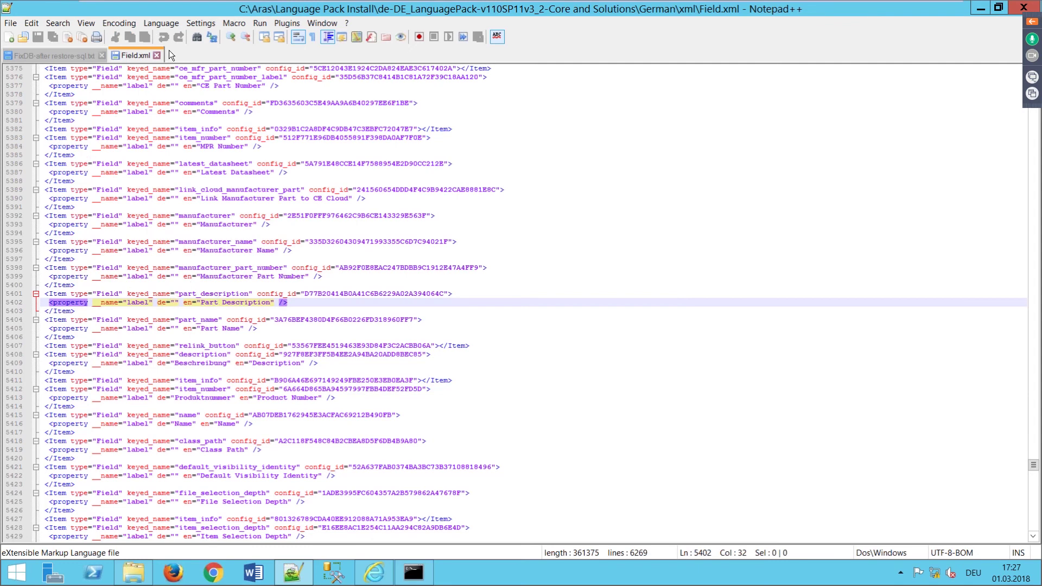
pyautogui.click(1024, 7)
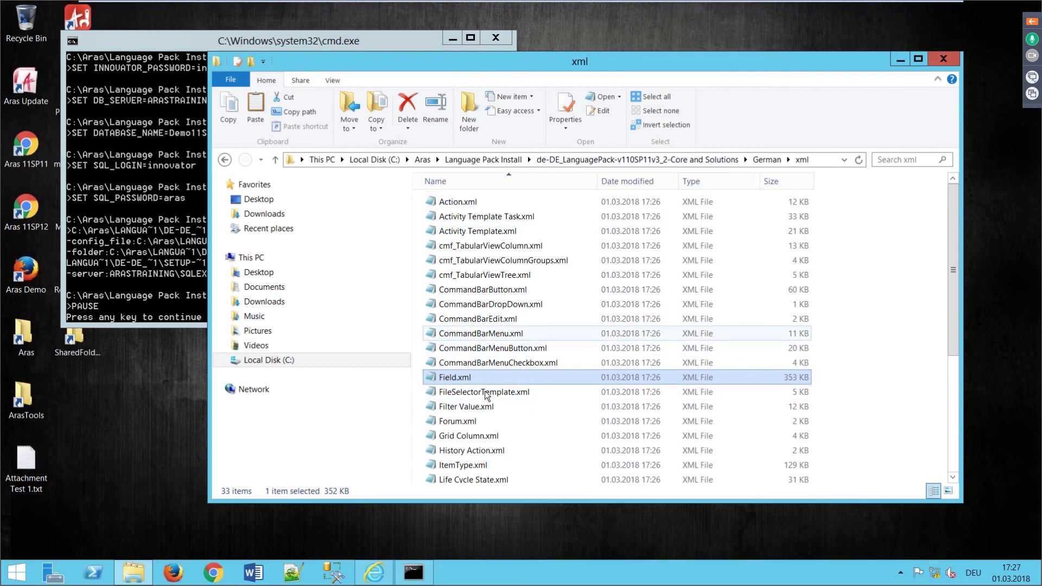
# Step: Inspect the empty de labels in Property.xml, then return to the language pack's top folder
pyautogui.scroll(-3, 462, 455)
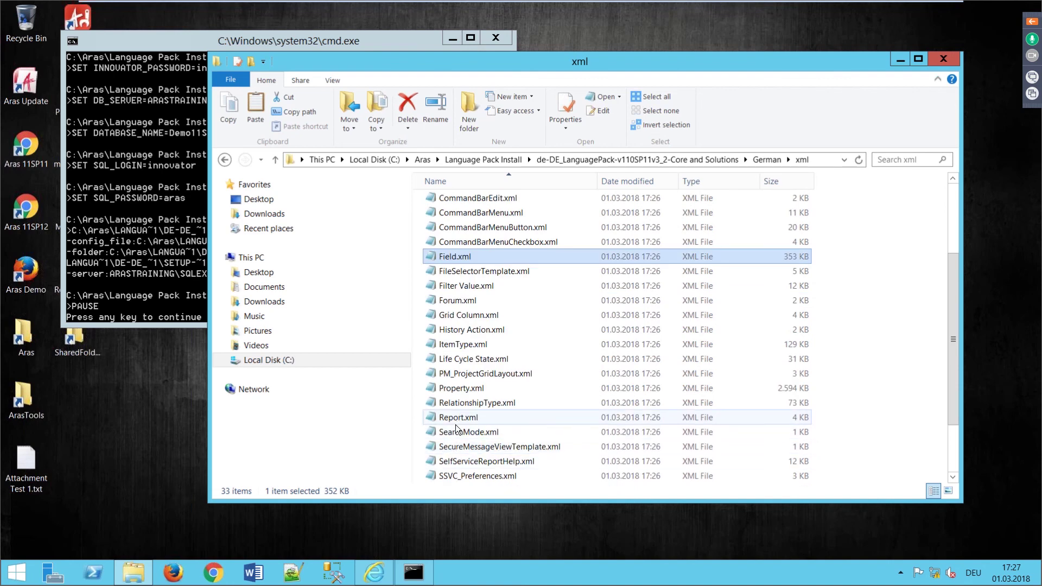
pyautogui.rightClick(456, 346)
pyautogui.press('Escape')
pyautogui.scroll(-2, 454, 357)
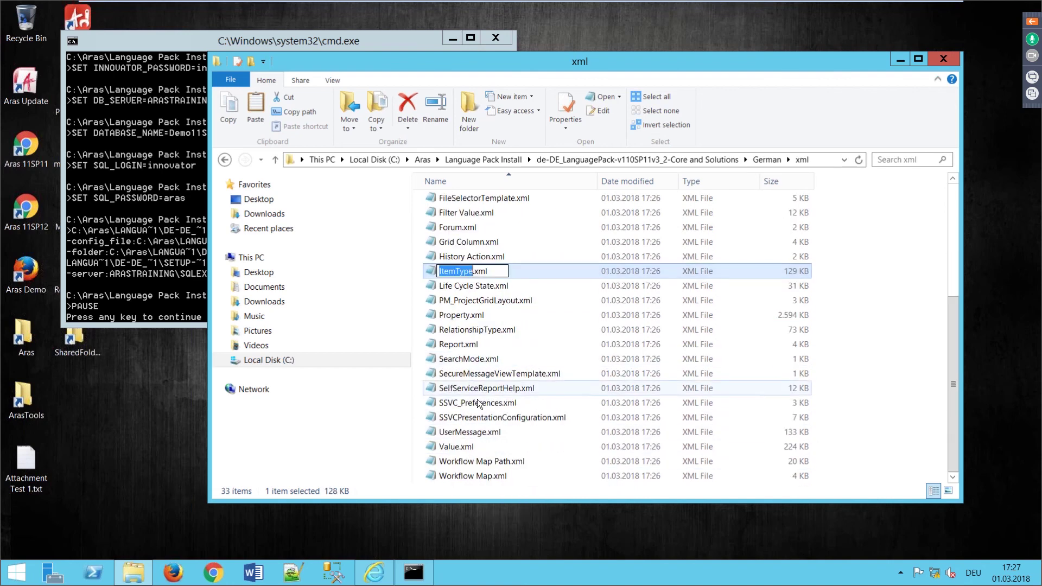
pyautogui.click(458, 315)
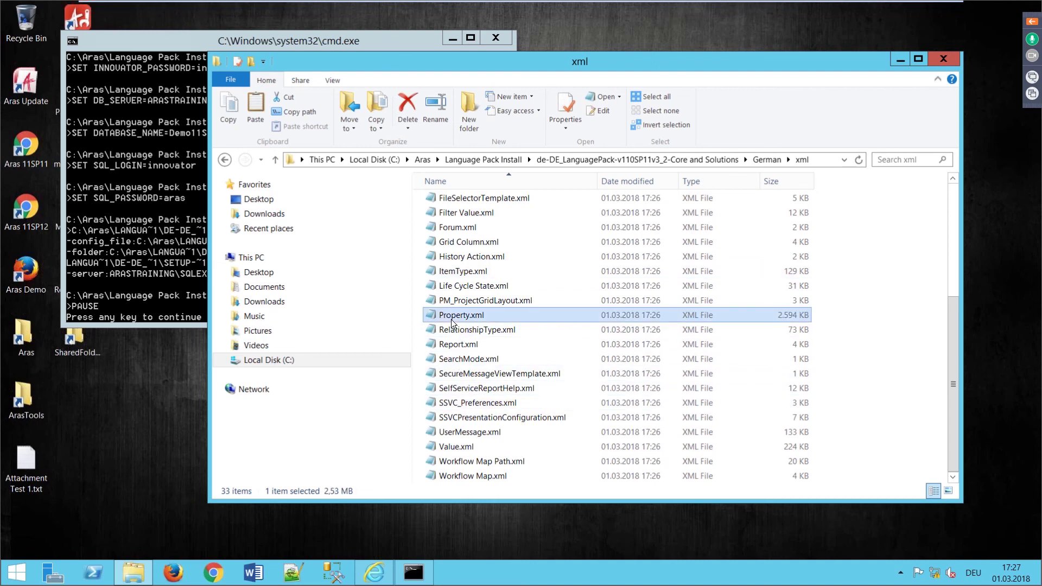
pyautogui.rightClick(471, 316)
pyautogui.click(487, 354)
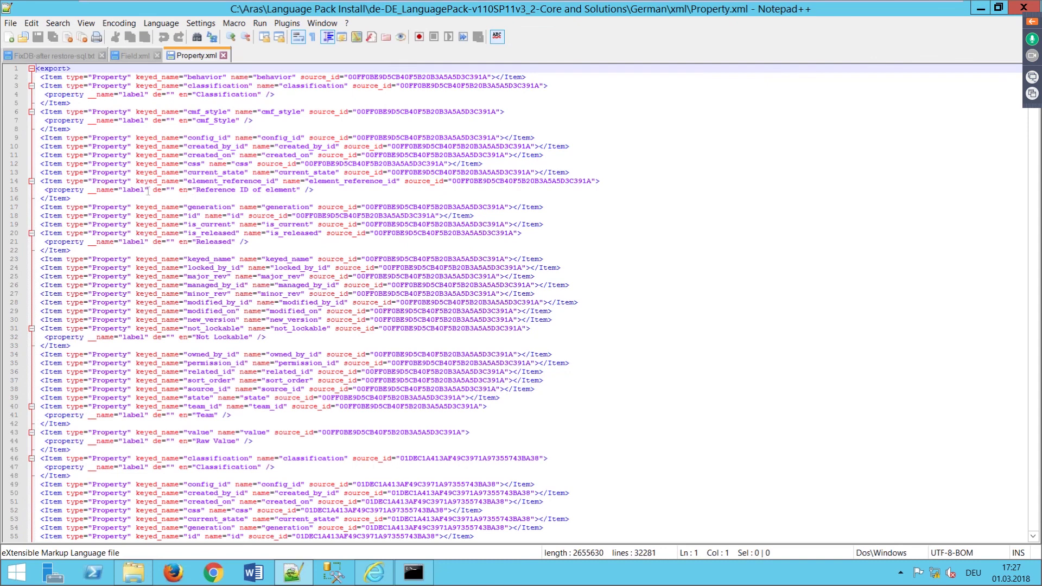
pyautogui.moveTo(150, 190); pyautogui.dragTo(162, 189)
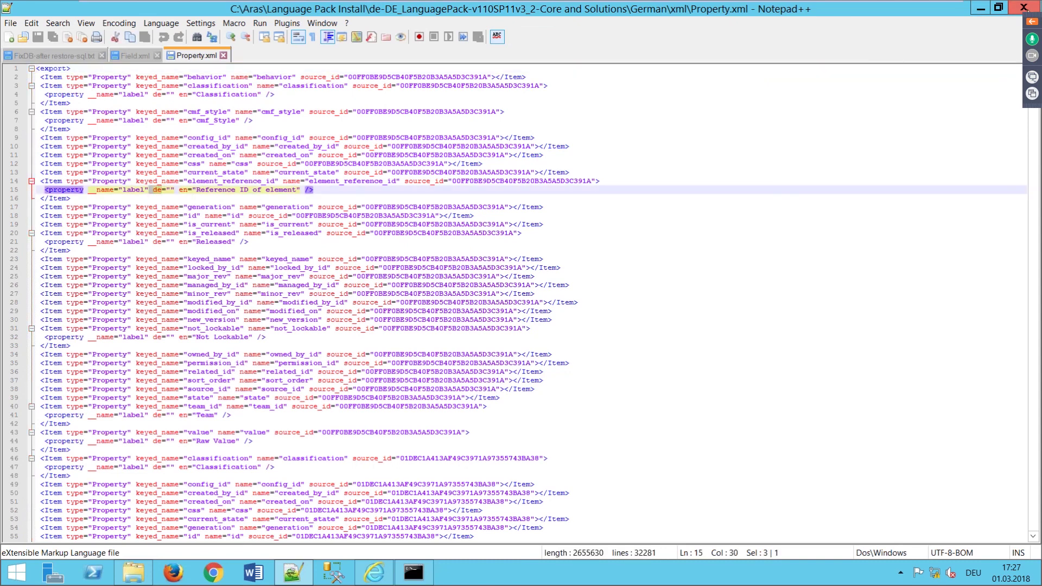
pyautogui.click(1024, 8)
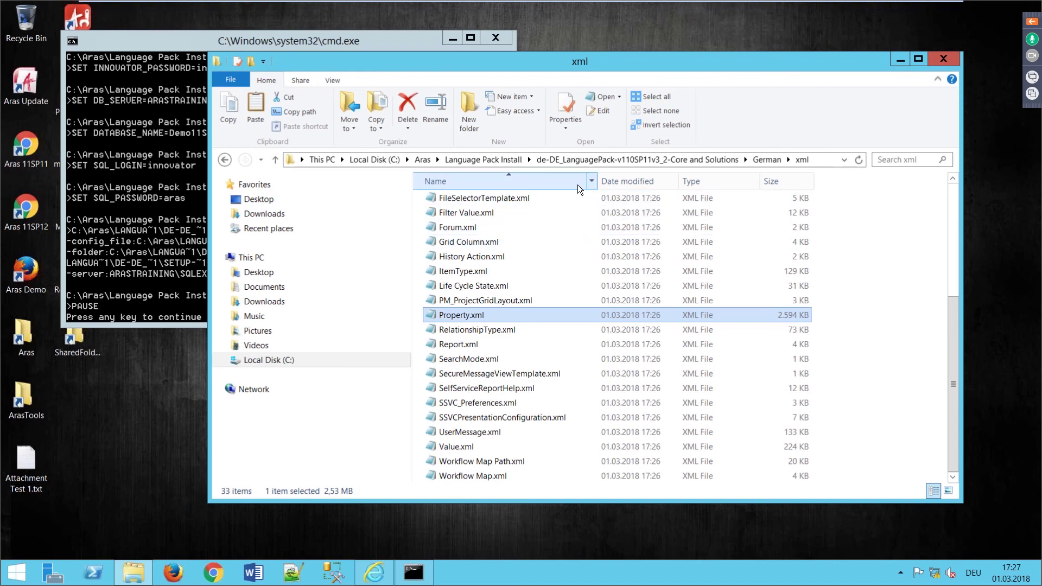
pyautogui.click(705, 159)
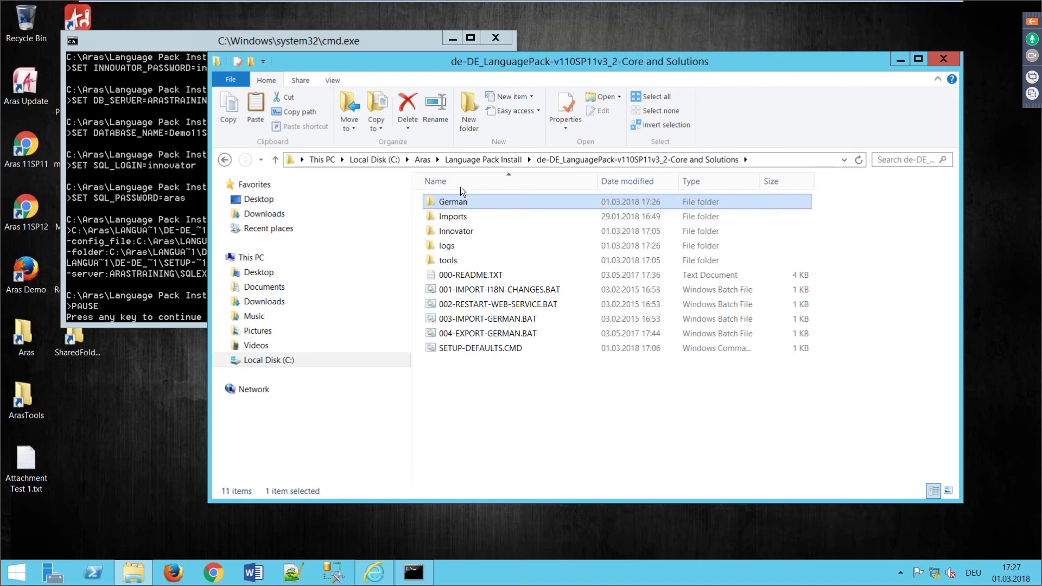